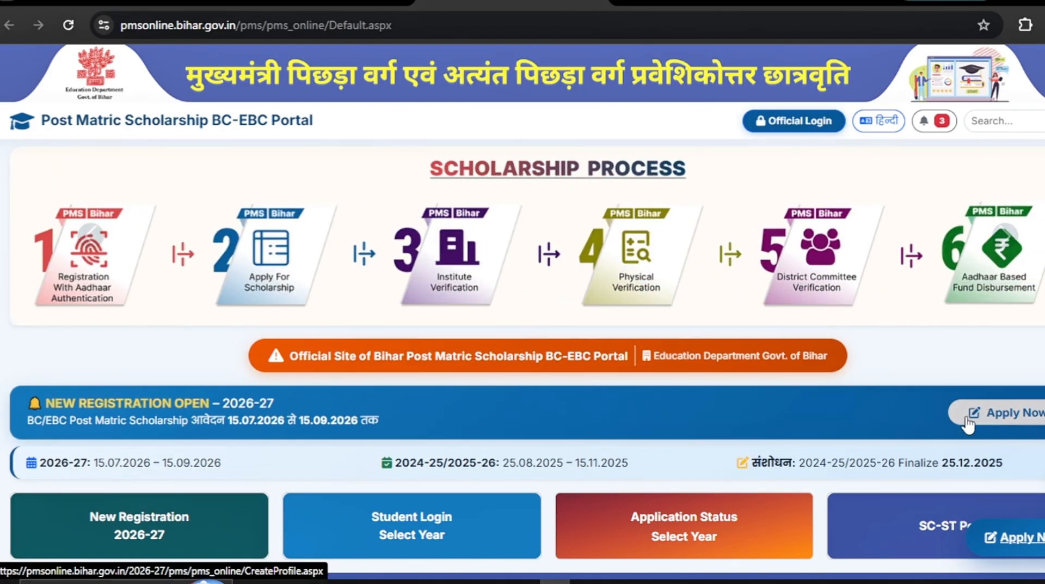
Open the Bihar 2026-27 scholarship application, then switch to the National Scholarship Portal and start the OTR application
left_click(1002, 423)
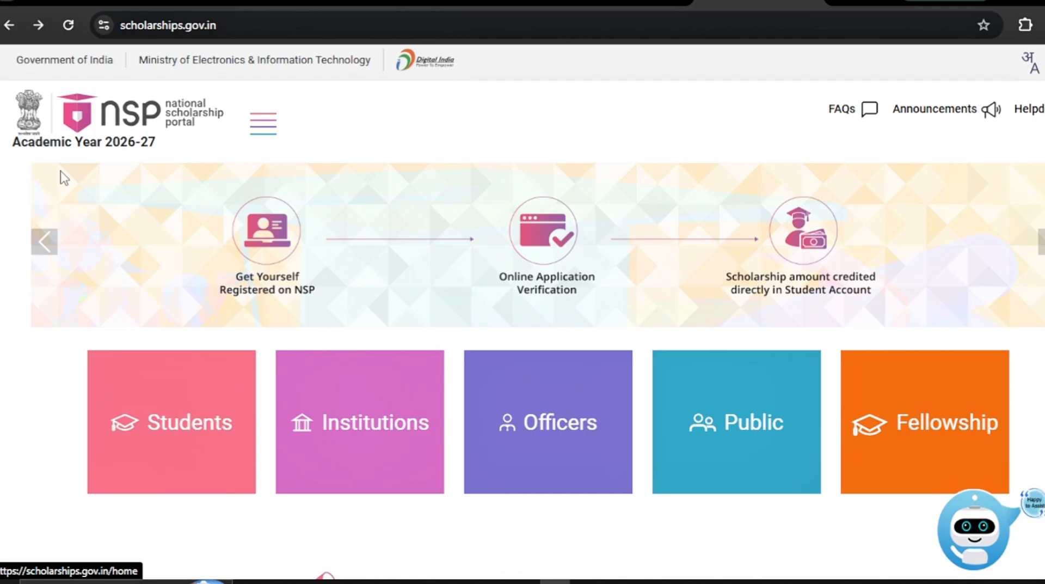
scroll(62, 185, "down", 7)
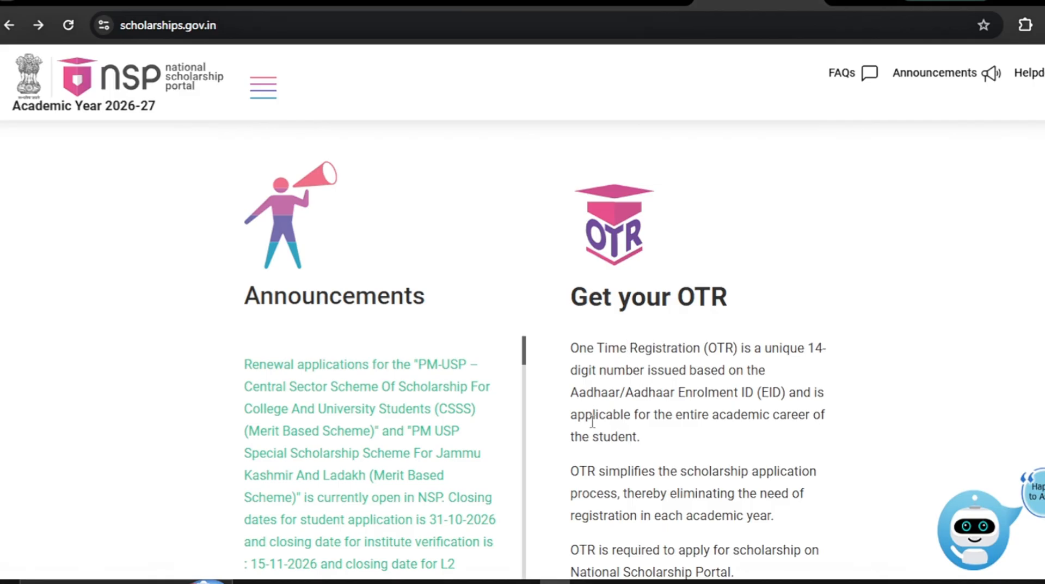
scroll(593, 419, "down", 2)
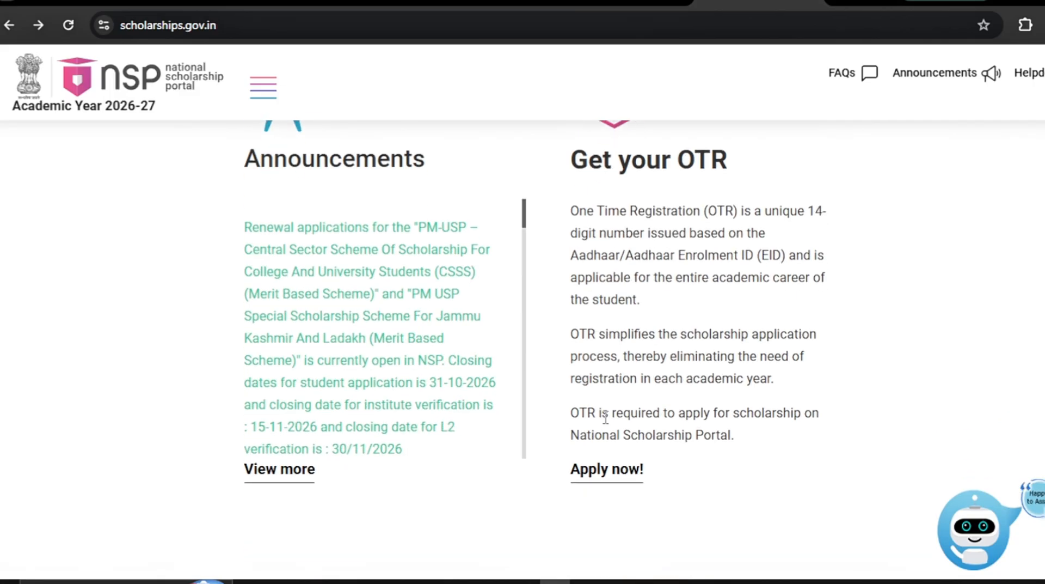
left_click(607, 474)
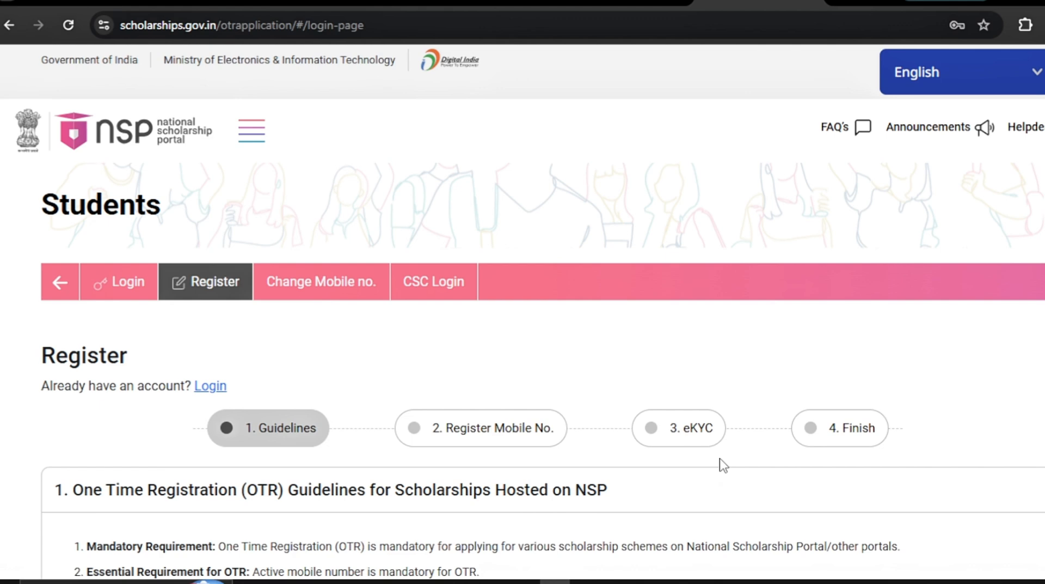
Agree to both declarations under the One Time Registration guidelines and continue to mobile number registration
scroll(354, 427, "down", 3)
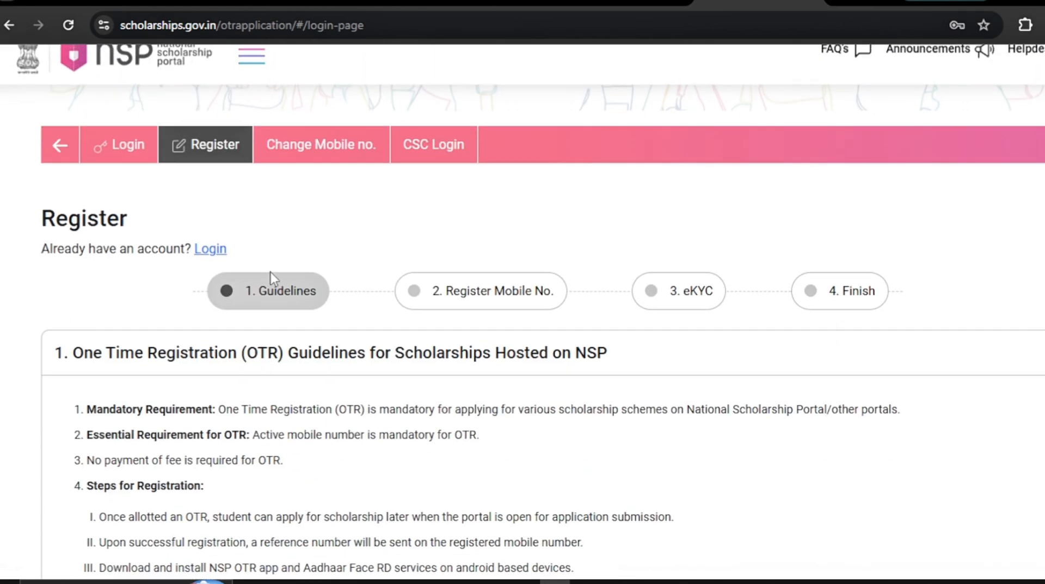
scroll(283, 321, "down", 5)
scroll(275, 327, "down", 8)
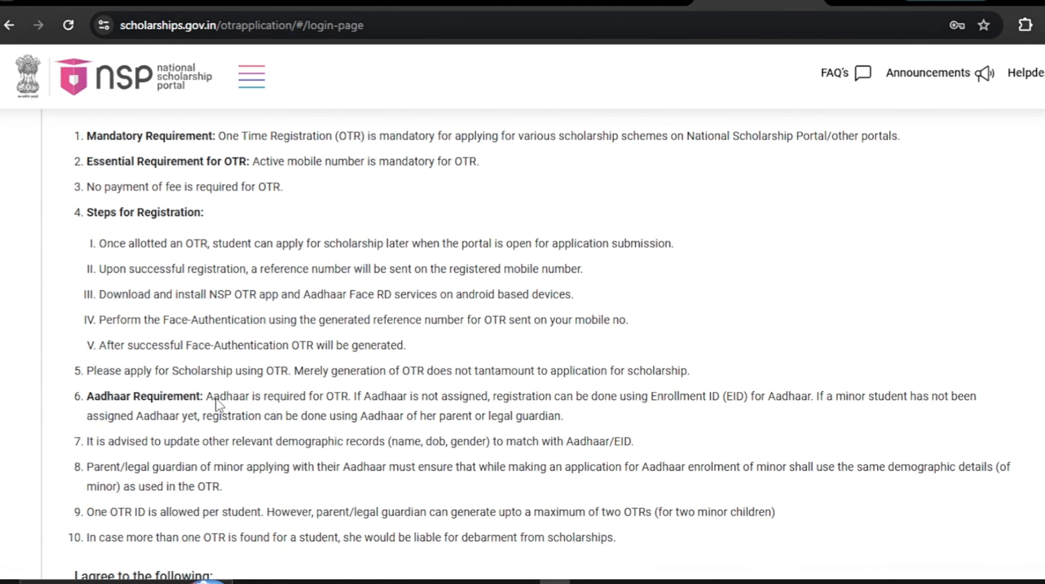
left_click(92, 210)
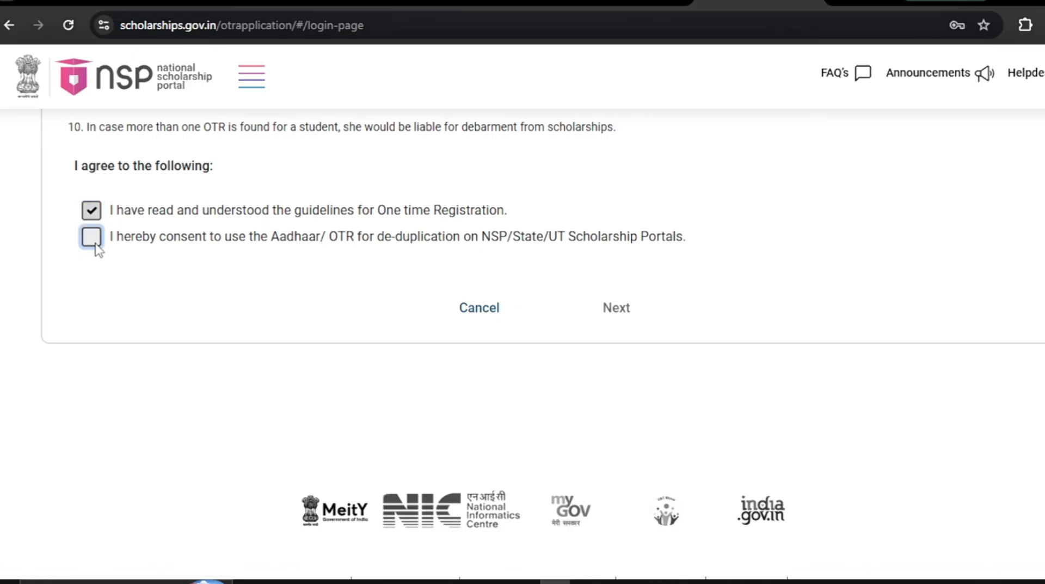
left_click(91, 236)
left_click(626, 323)
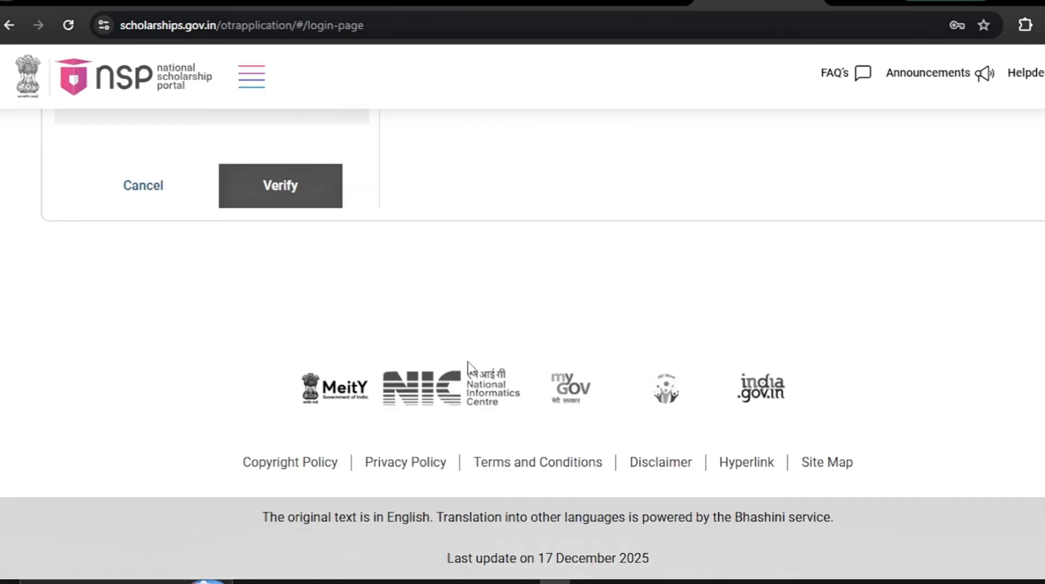
Enter the applicant's mobile number, the received OTP and the image captcha code, and verify them
scroll(447, 373, "up", 10)
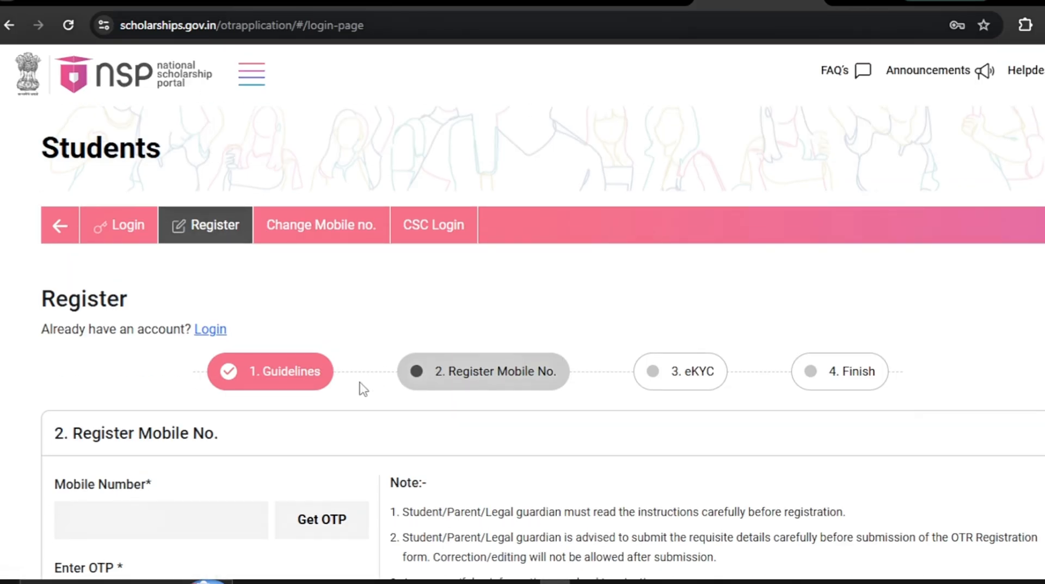
scroll(222, 429, "down", 5)
left_click(136, 247)
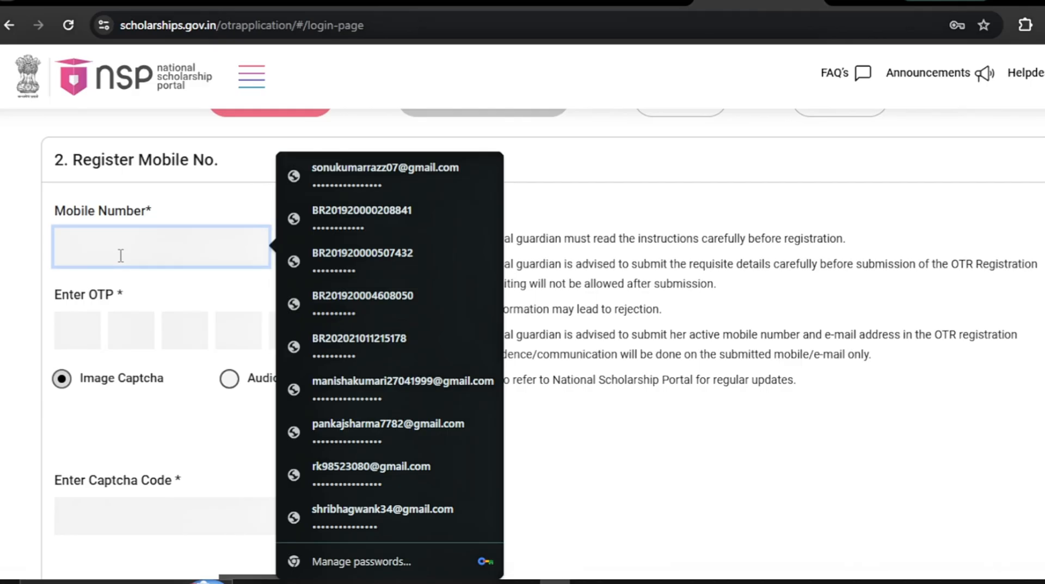
left_click(136, 282)
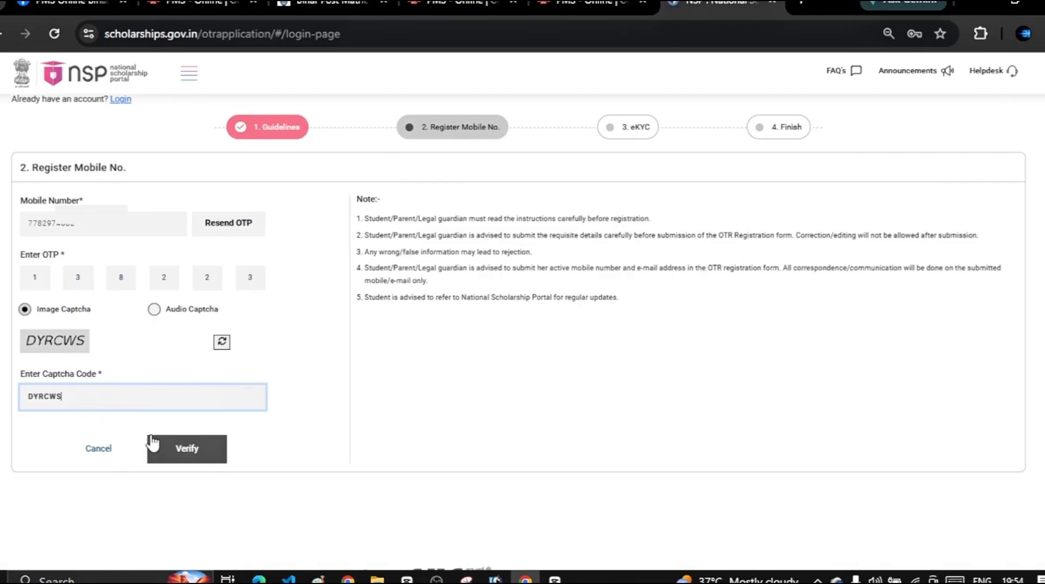
left_click(177, 450)
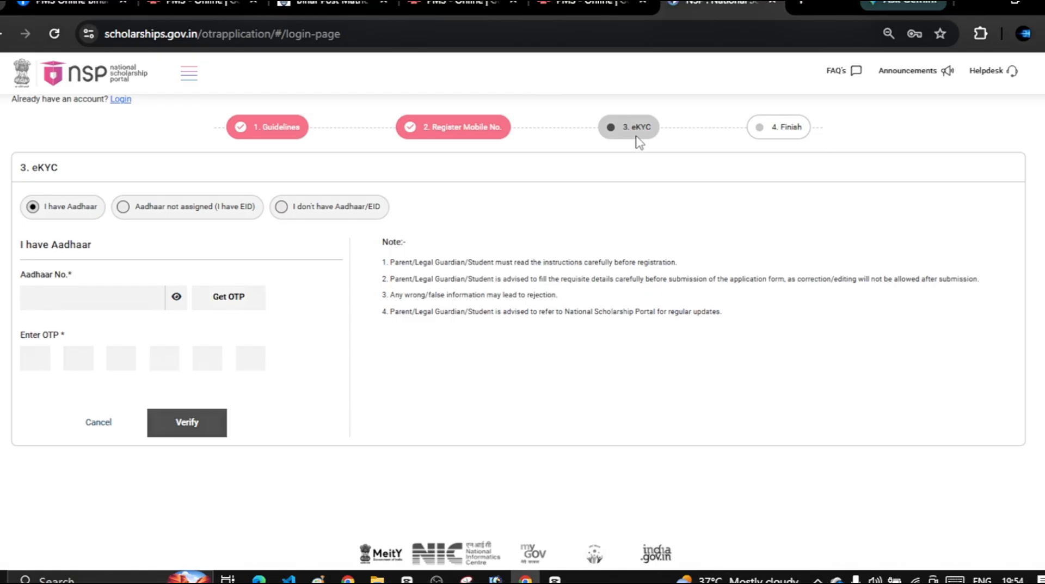
Complete the eKYC with the Aadhaar number and OTP, the mother's name, father's name and email, and finish the registration
left_click(49, 296)
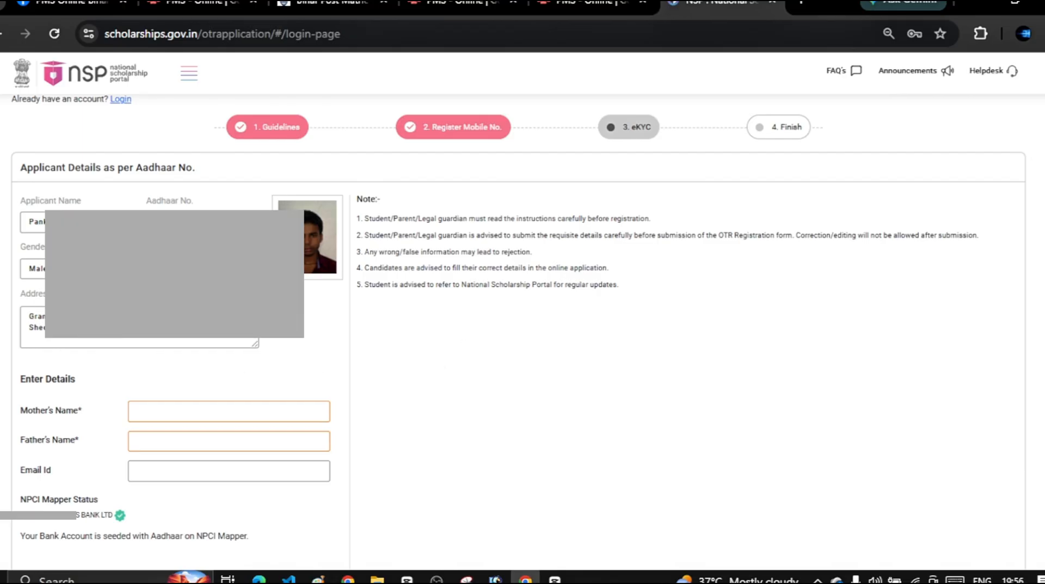
scroll(107, 376, "down", 2)
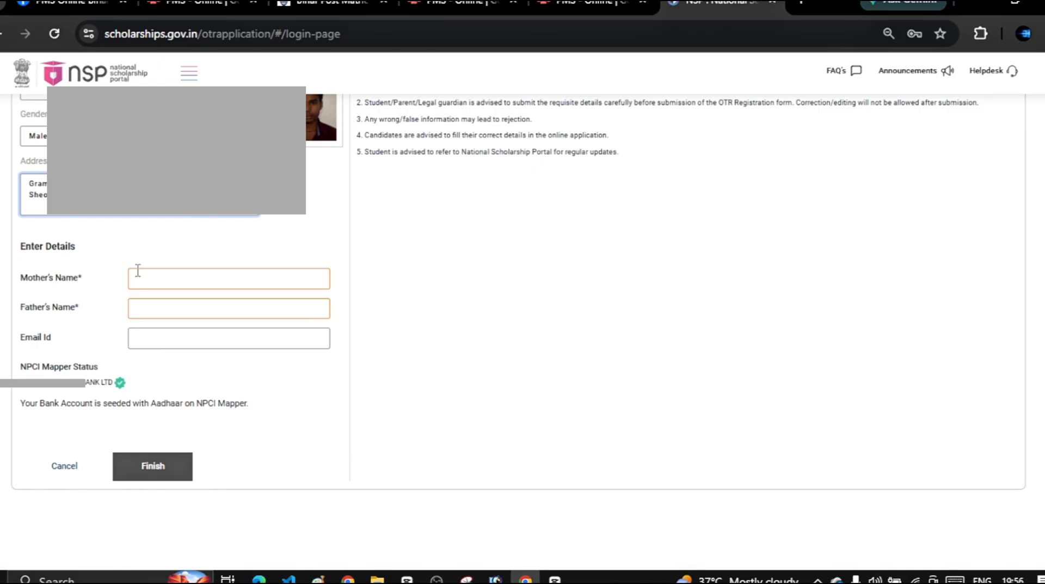
left_click(153, 281)
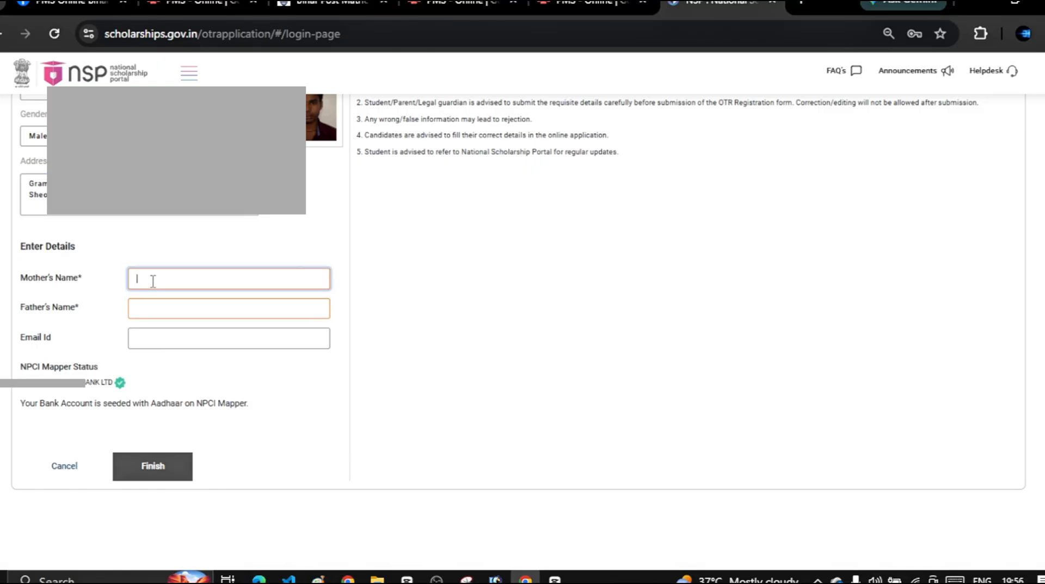
left_click(151, 308)
left_click(149, 336)
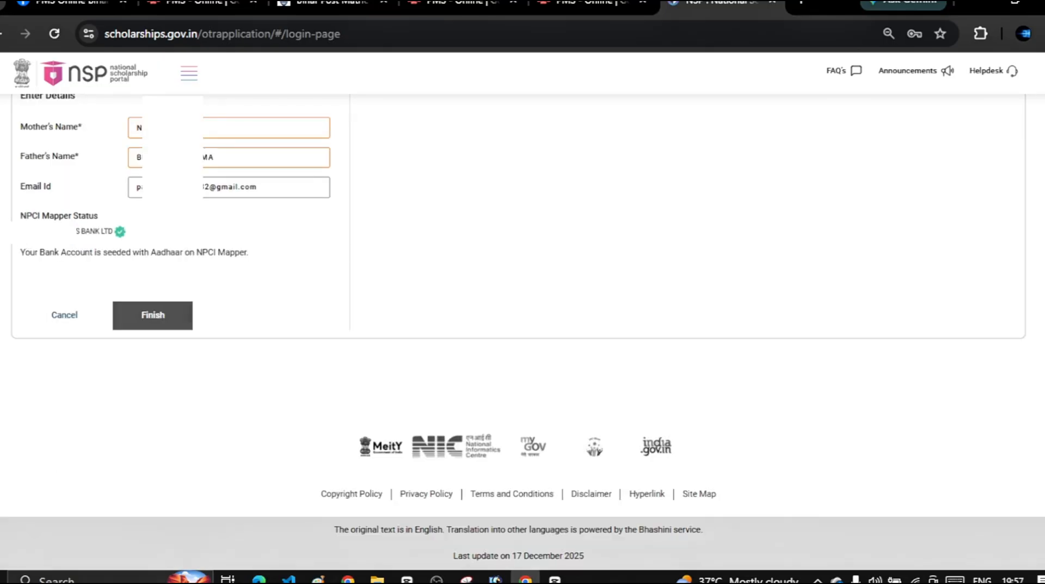
left_click_drag(76, 231, 114, 232)
left_click(159, 321)
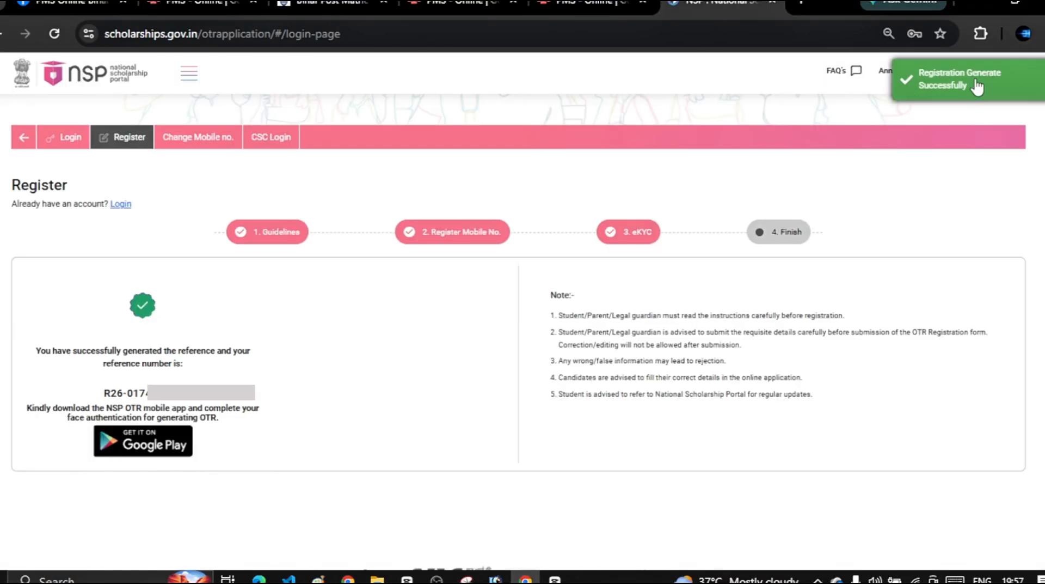
Examine the registration success message and the generated reference number
left_click_drag(36, 351, 205, 374)
left_click(45, 352)
left_click_drag(104, 393, 185, 403)
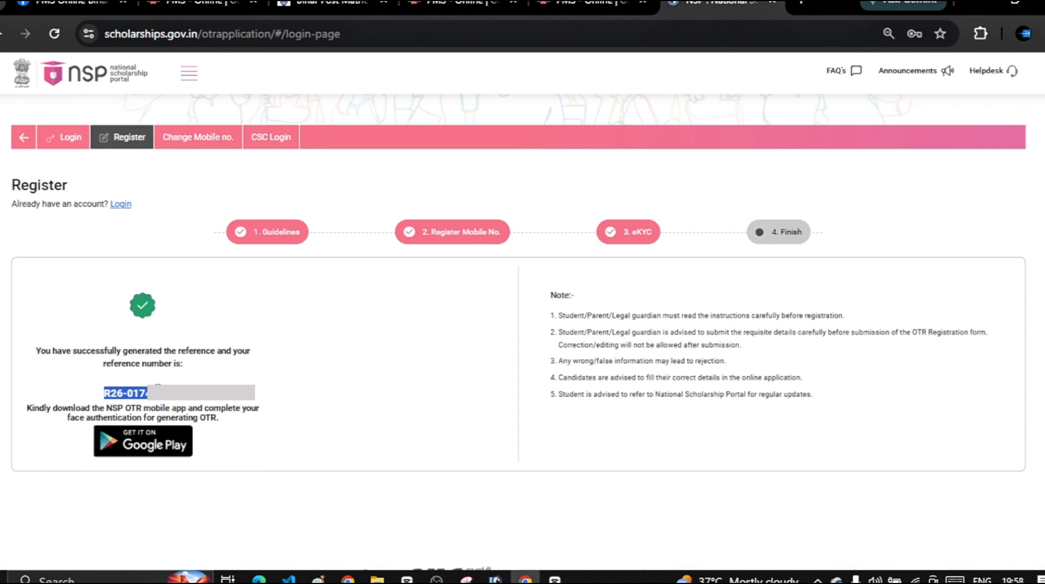
left_click(115, 387)
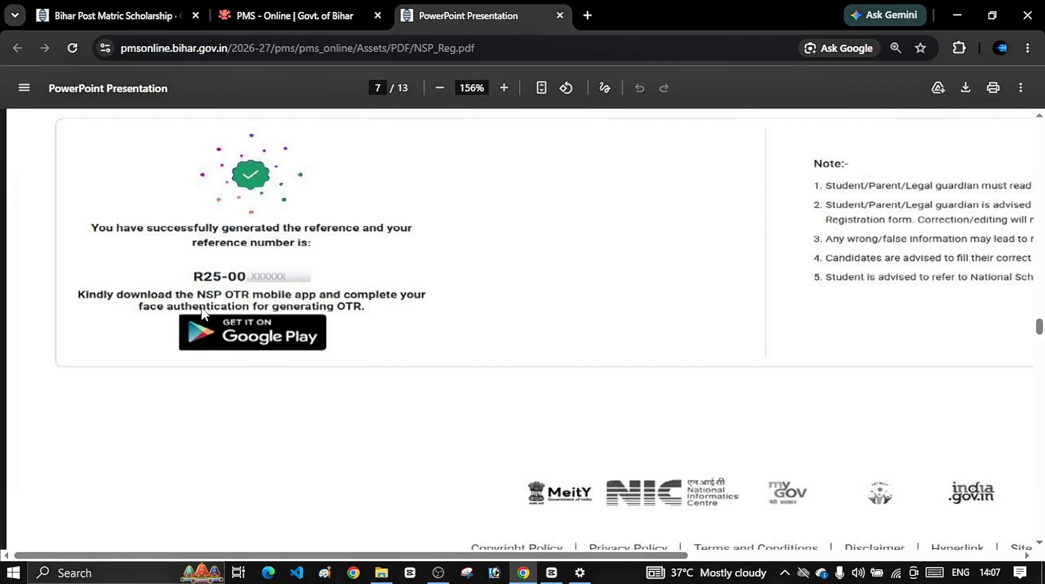
Open the NSP OTR app's Google Play page from the PMS enrollment page and check the signed-in Google account
key("ctrl+shift+Tab")
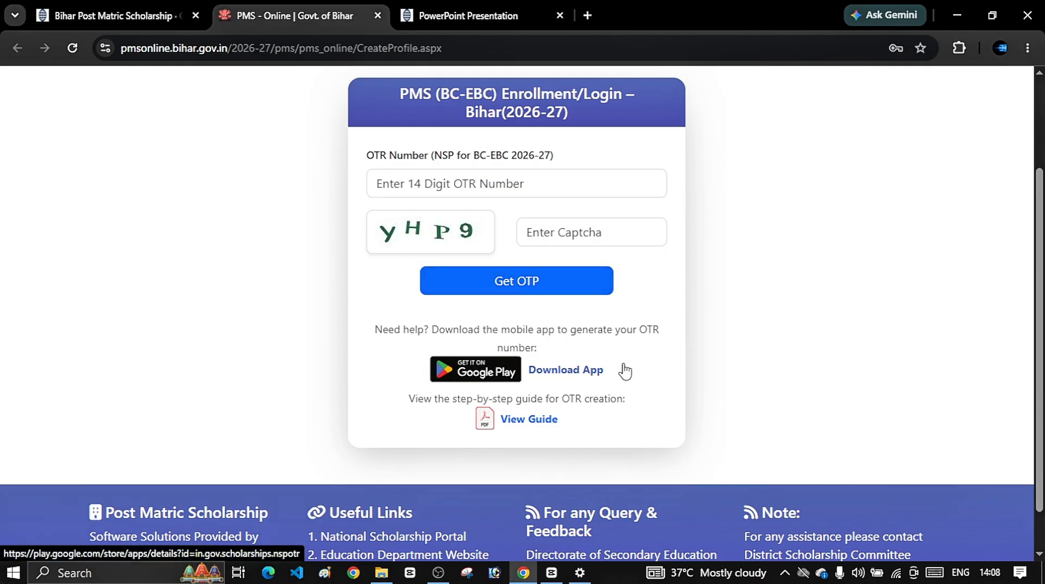
left_click(563, 376)
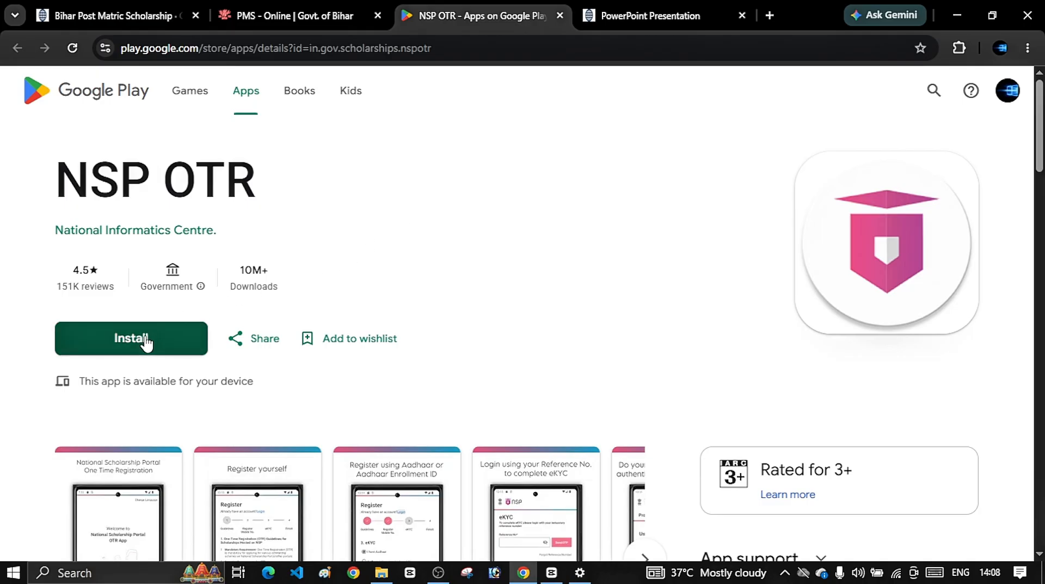
left_click(1007, 97)
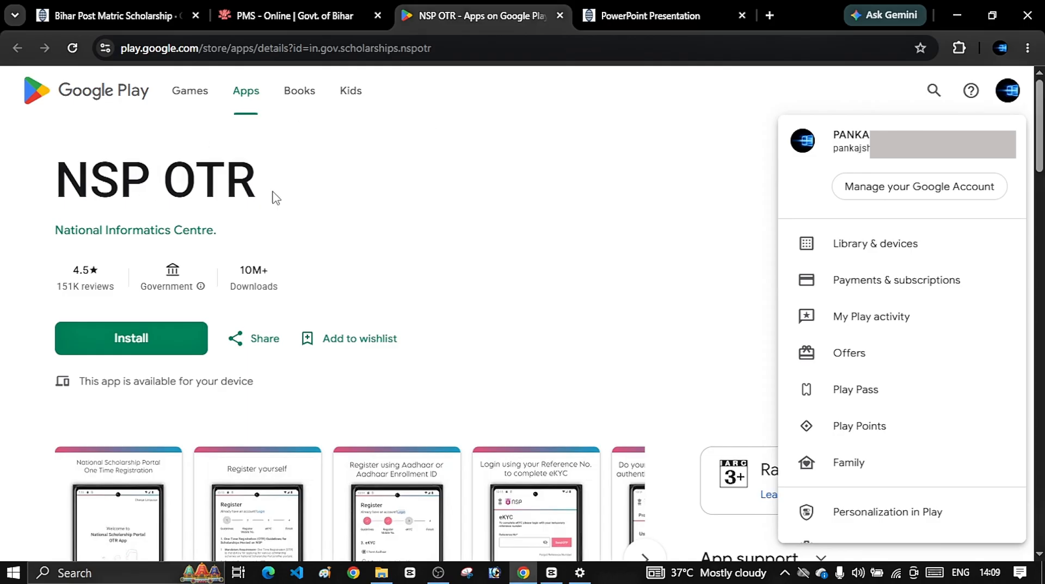
left_click(383, 185)
Install the NSP OTR app, choosing the Redmi 22101316I as the device
left_click(168, 348)
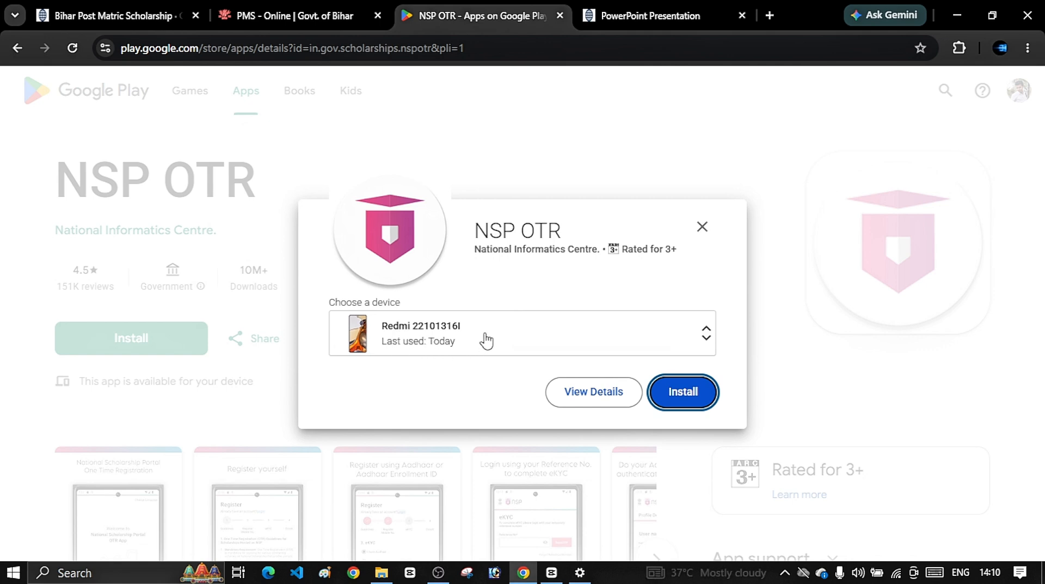
left_click(693, 345)
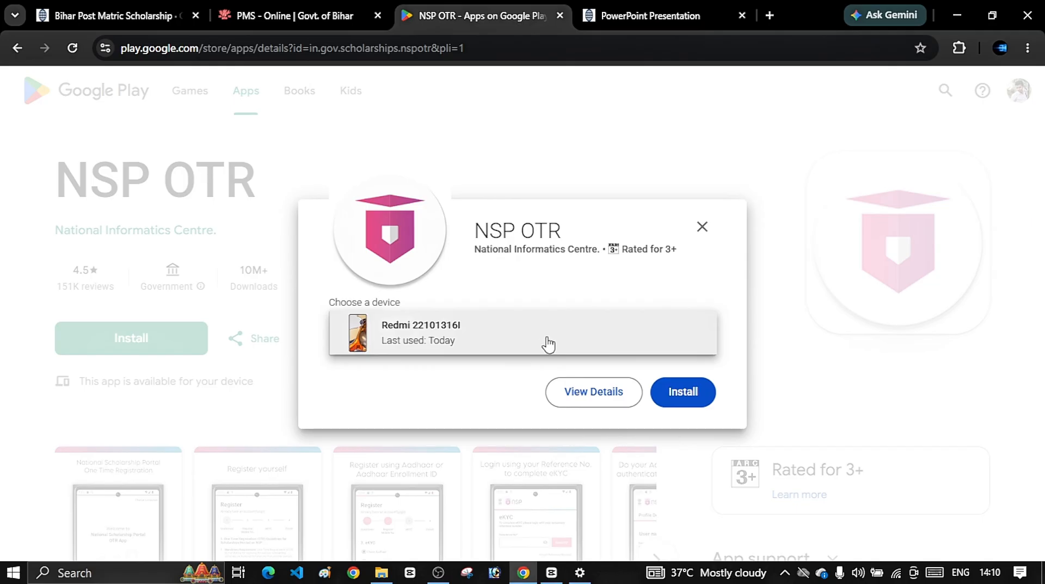
left_click(516, 345)
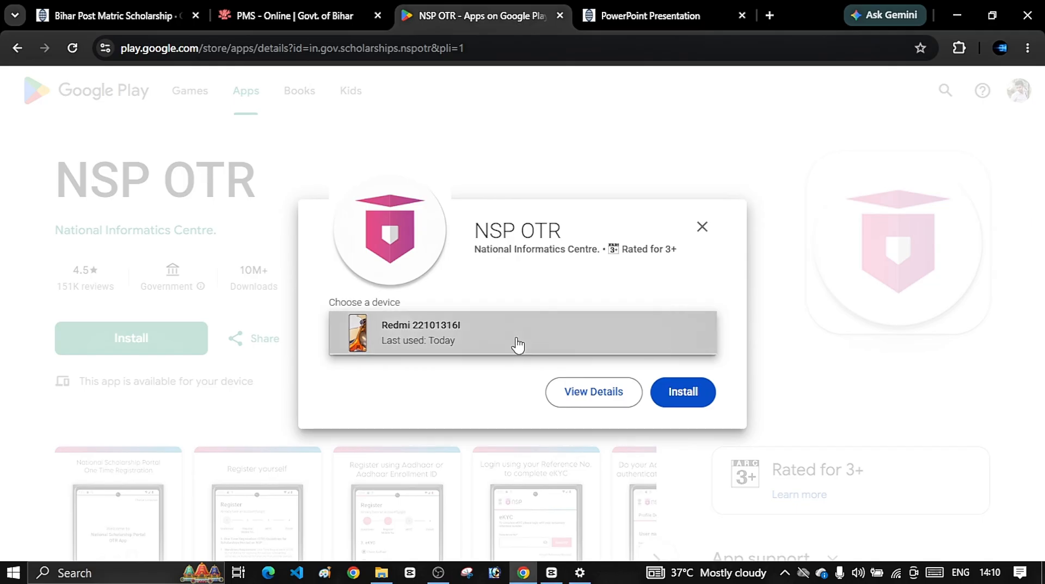
left_click(670, 392)
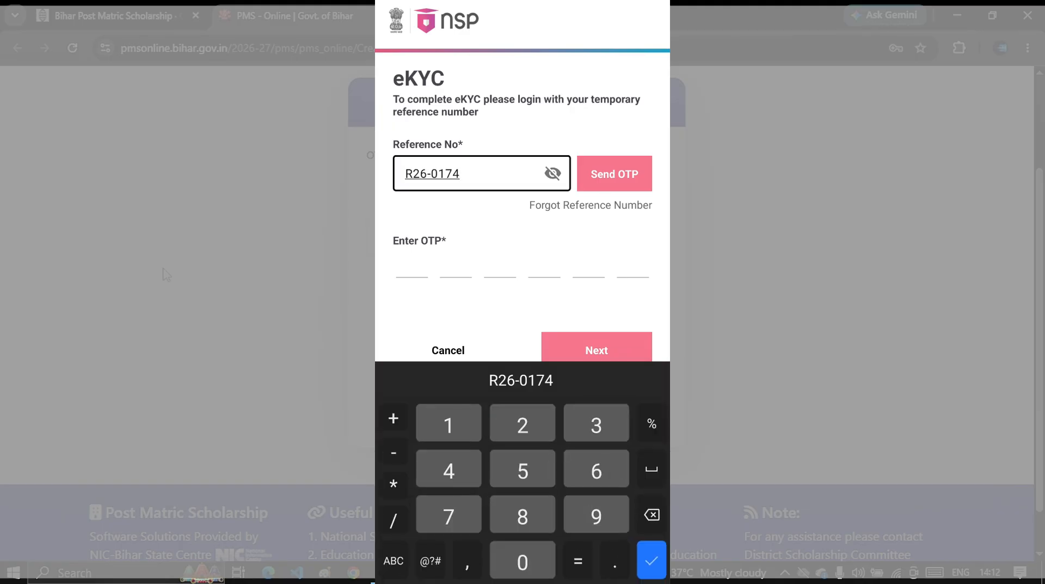
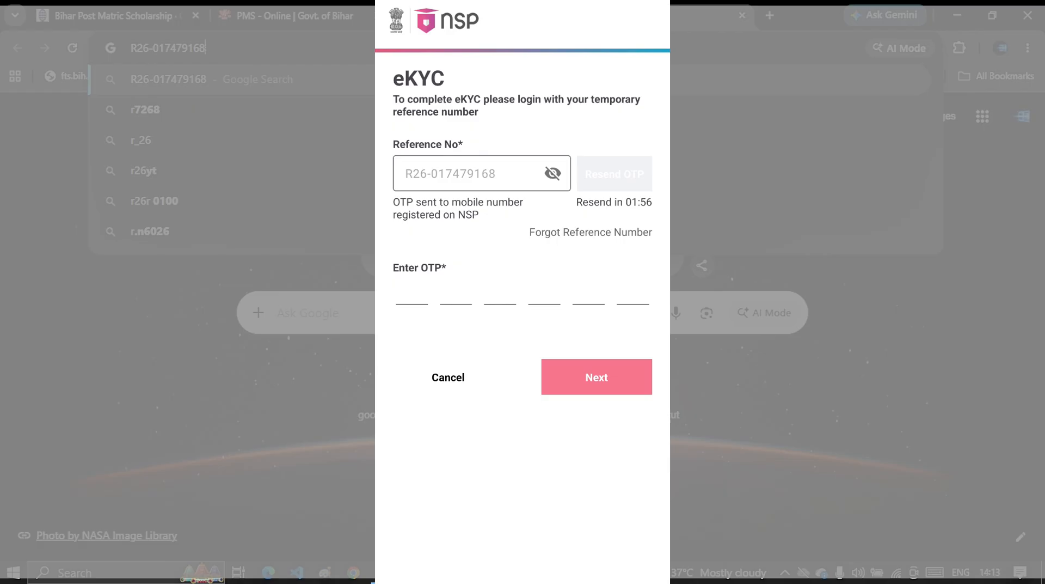
In the NSP OTR mobile app's eKYC login, enter the temporary reference number, request an OTP and enter it
left_click(412, 294)
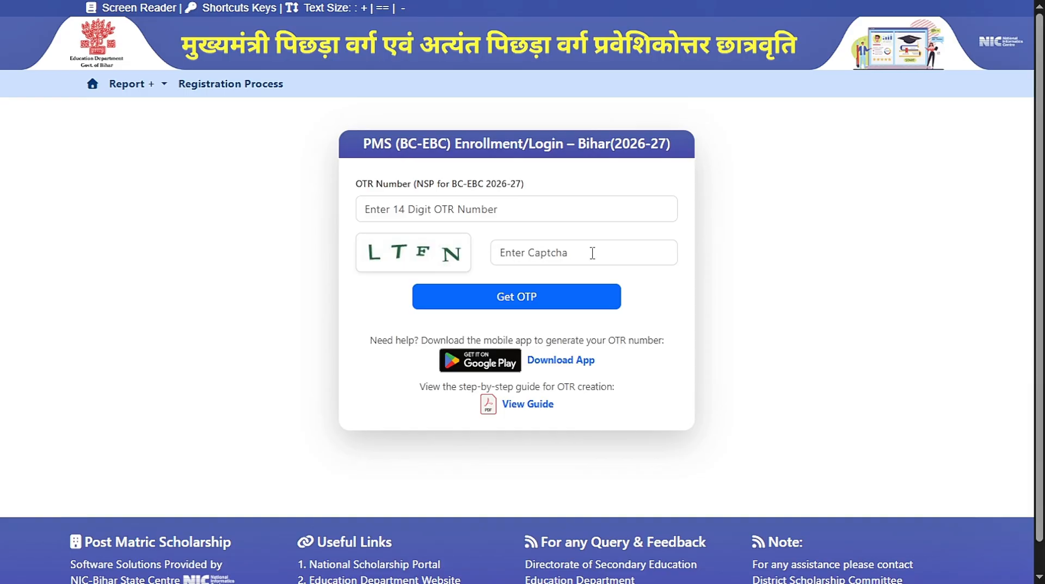
Submit the OTR number on the PMS enrollment page, accept the NSP sync notice, and submit the Aadhaar number, date of birth and captcha
left_click(525, 300)
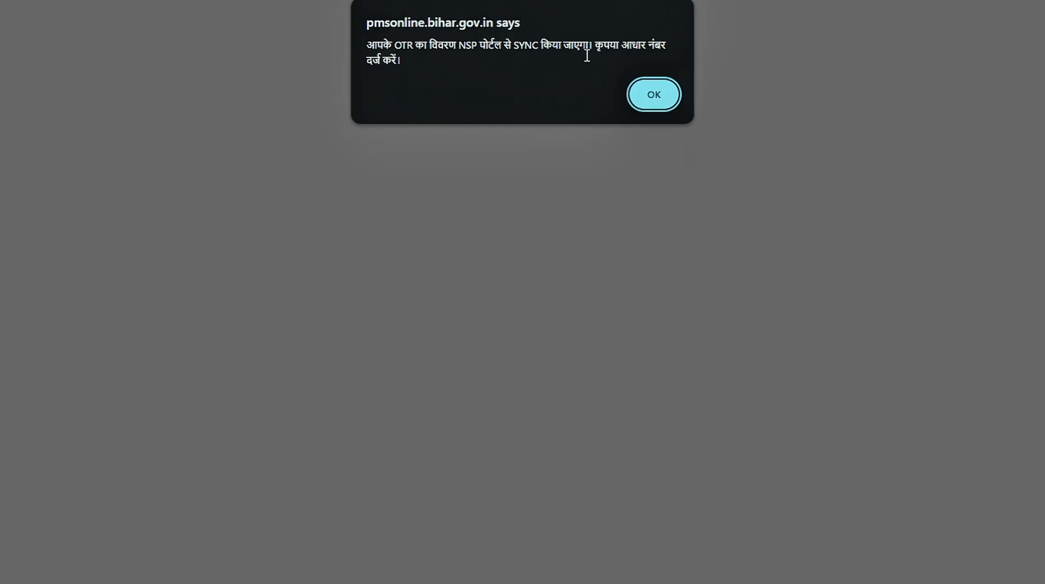
left_click(655, 98)
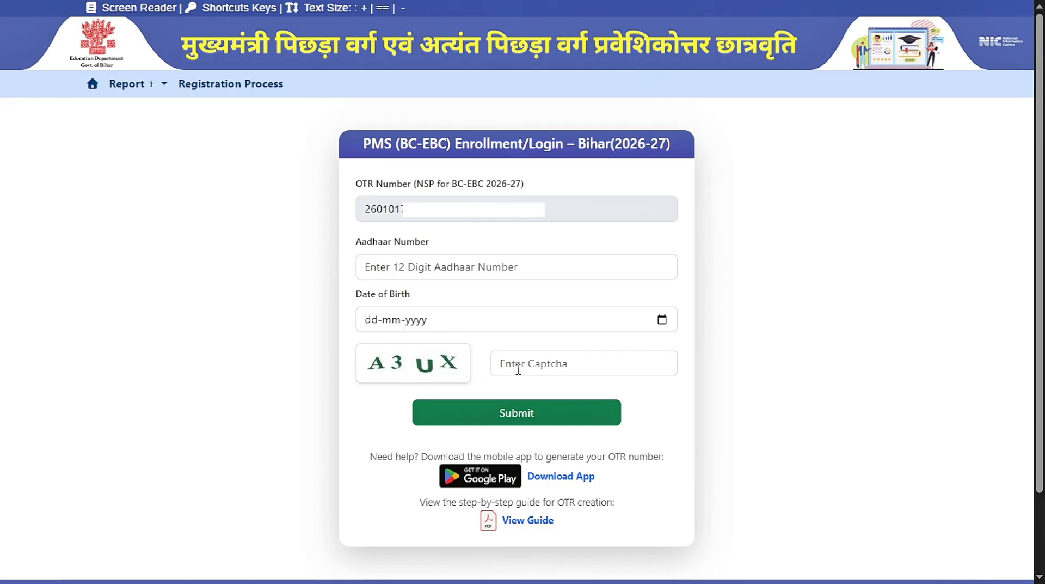
left_click(496, 420)
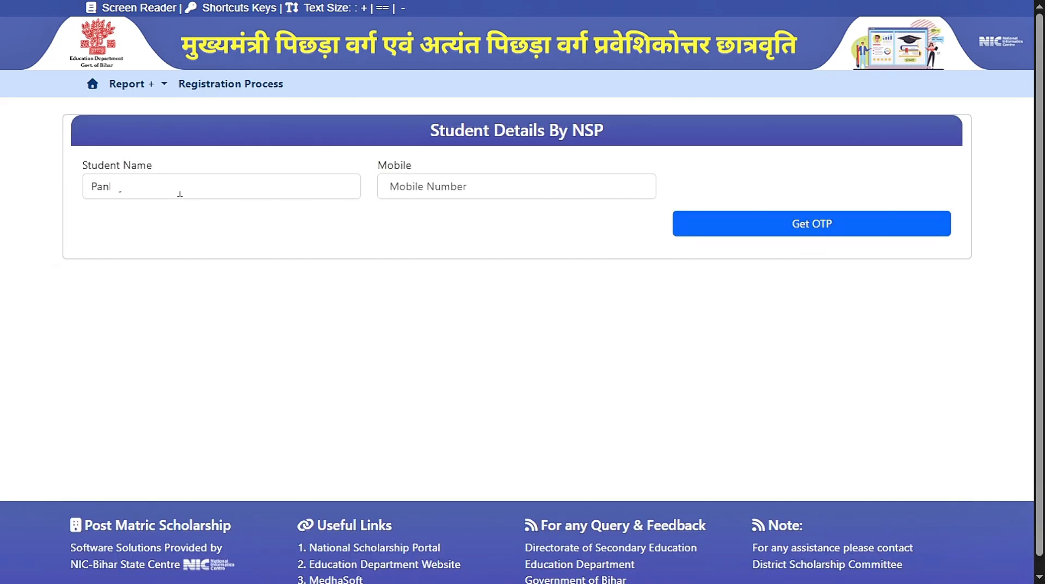
Enter the student's mobile number in the NSP student details form and request an OTP
left_click_drag(187, 187, 61, 189)
left_click(351, 242)
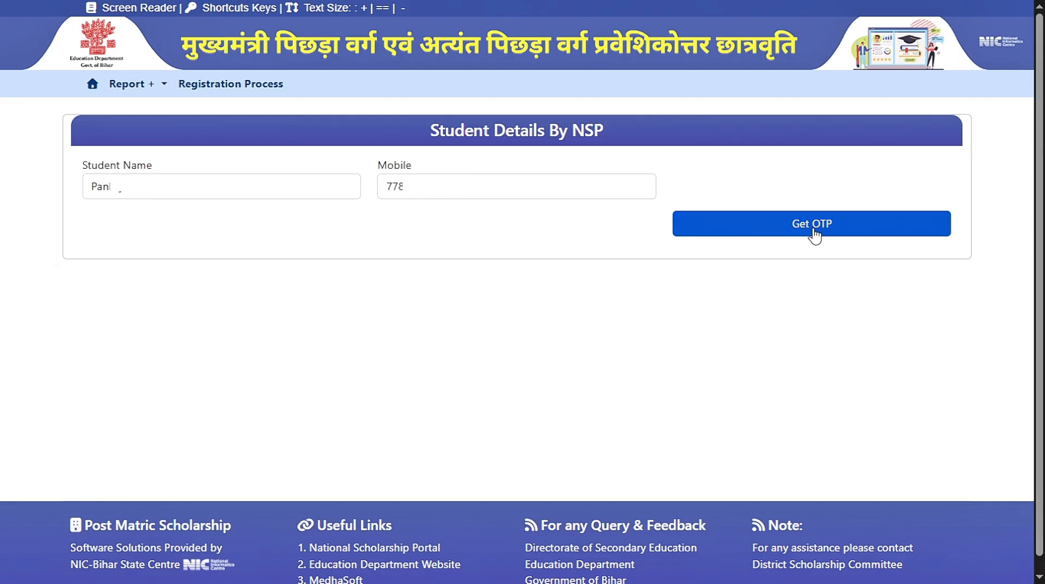
left_click(815, 235)
left_click(656, 90)
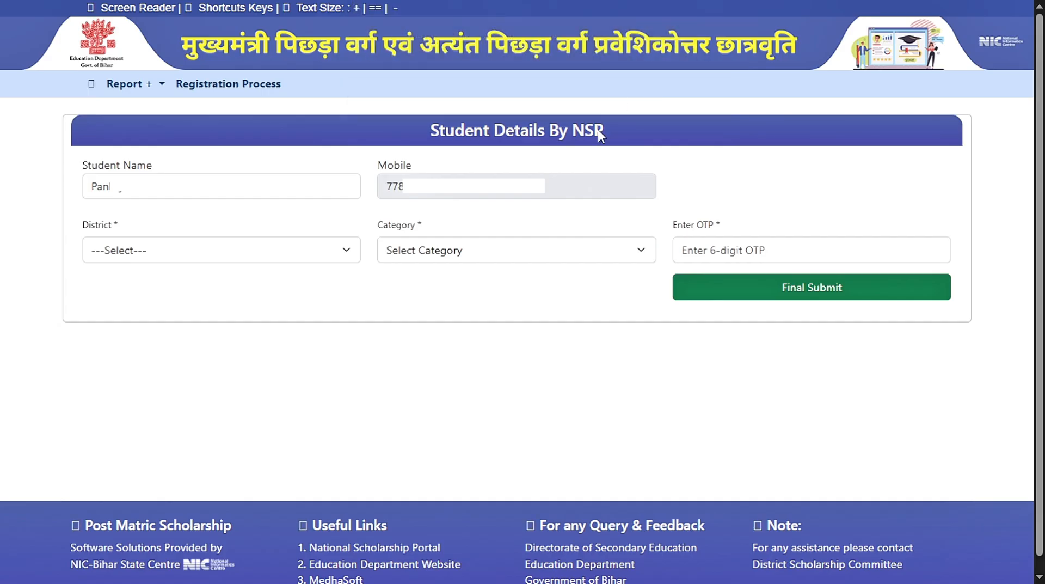
Choose district SHEOHAR and category EBC in the NSP student details, enter the mobile OTP, and make the final submission
left_click(196, 250)
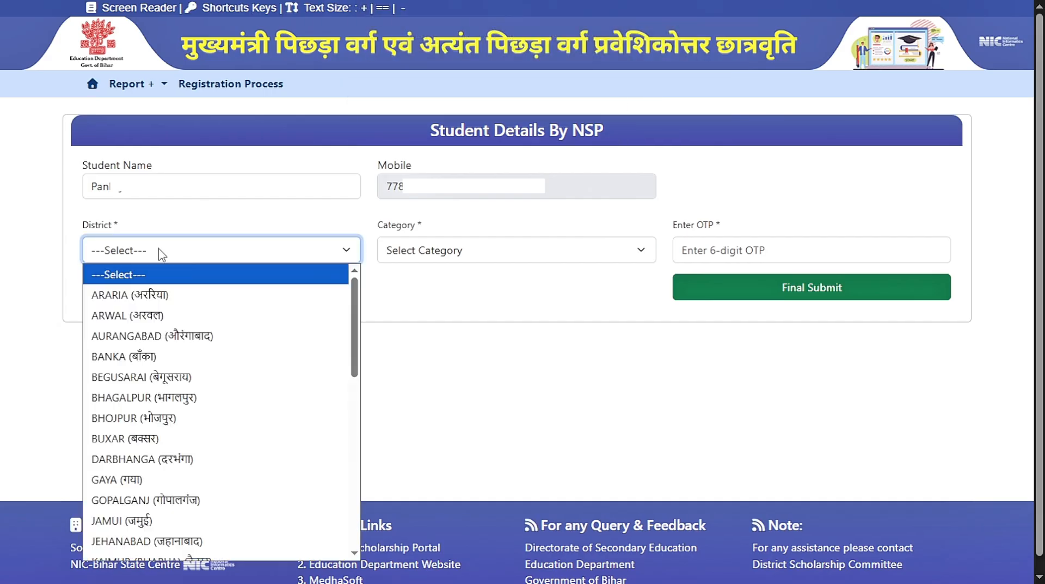
left_click(440, 256)
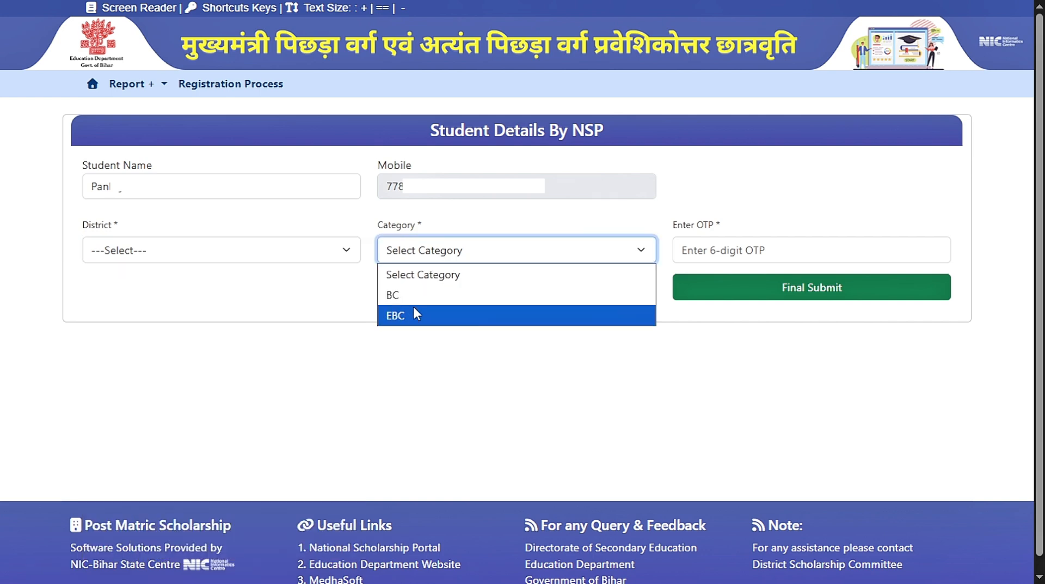
left_click(752, 250)
left_click(751, 252)
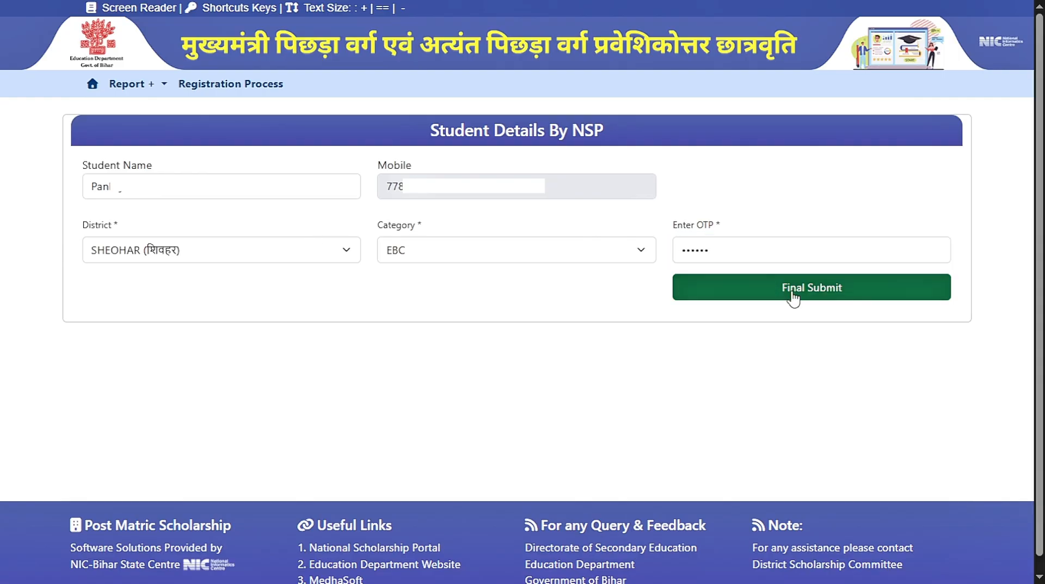
left_click(792, 293)
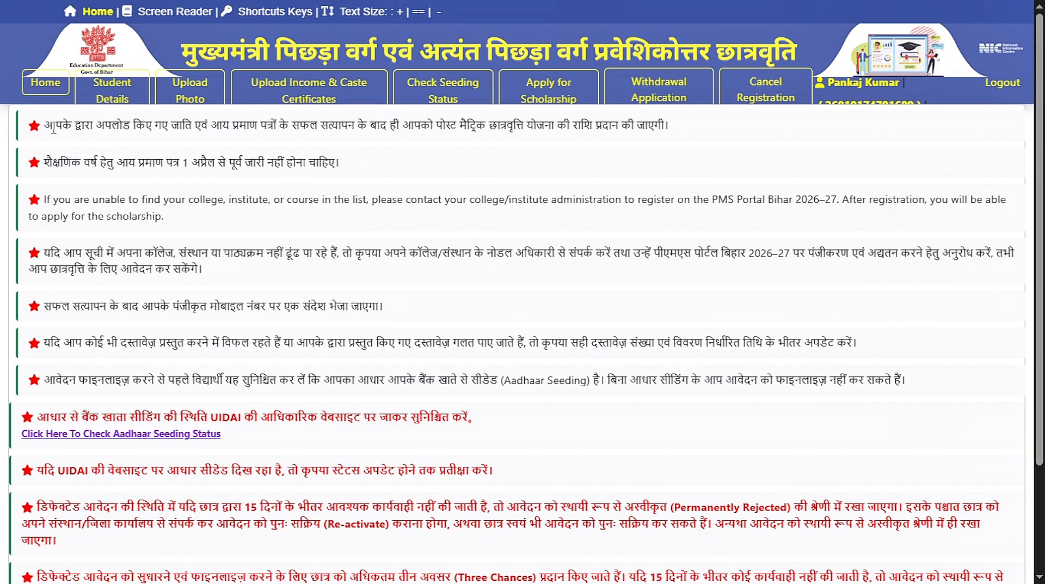
Read through the scholarship instructions on certificates, college listing, document corrections, Aadhaar seeding and defective applications
left_click_drag(46, 128, 555, 134)
left_click_drag(572, 131, 691, 136)
left_click(188, 155)
left_click_drag(46, 161, 359, 179)
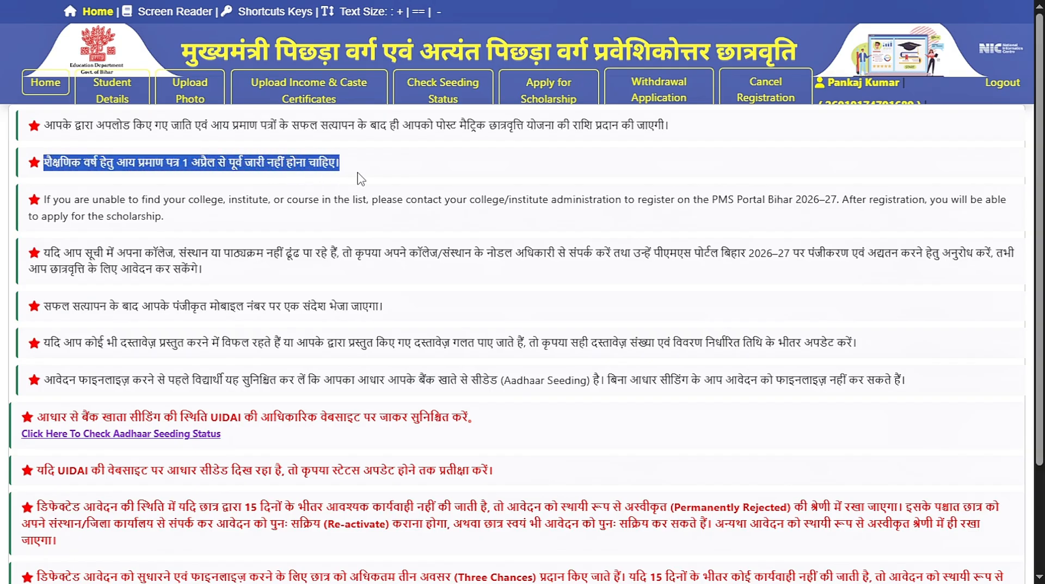
left_click(47, 199)
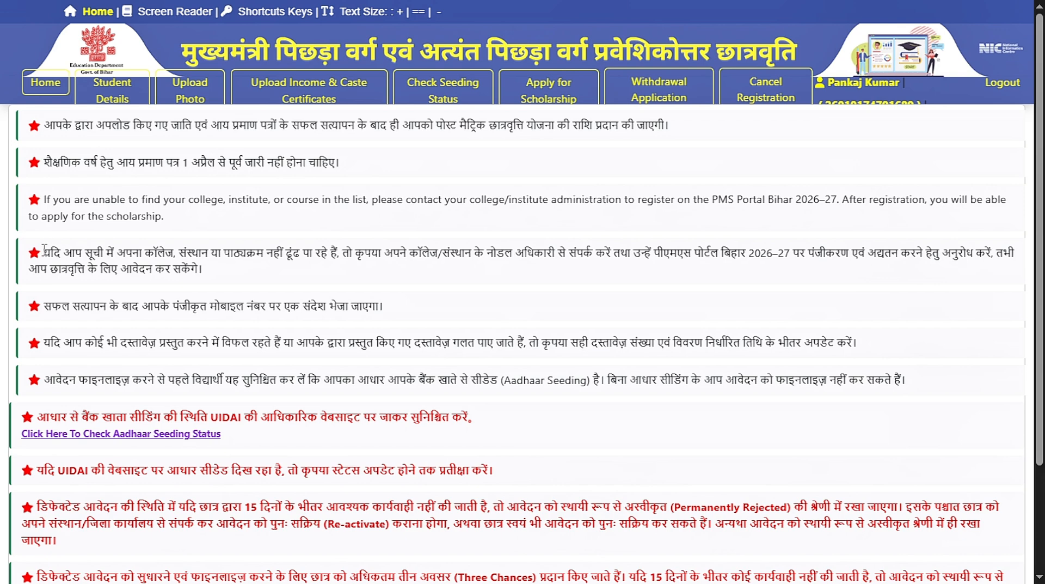
left_click_drag(44, 249, 209, 272)
left_click_drag(43, 306, 395, 313)
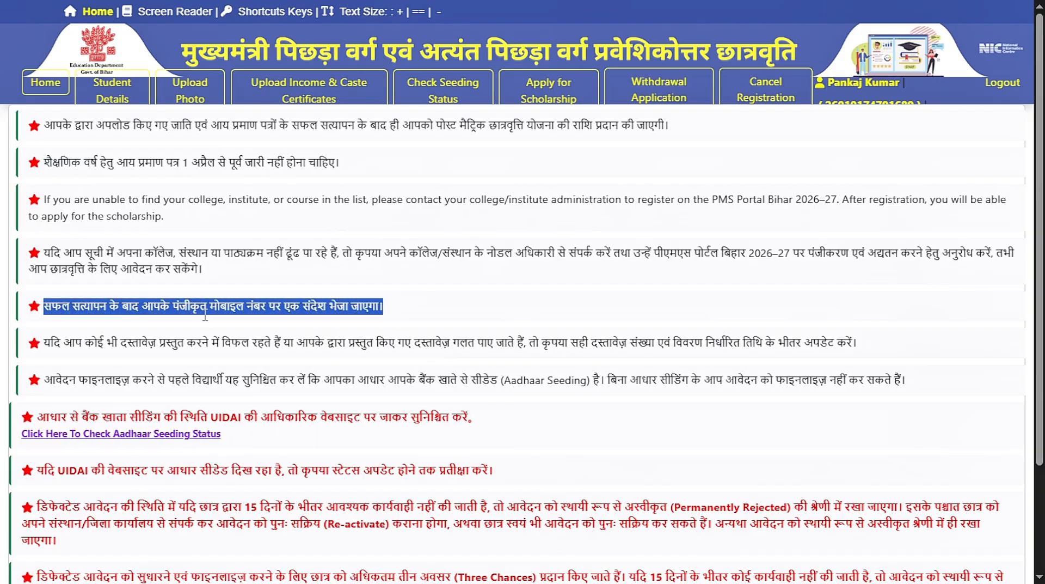
left_click(46, 341)
left_click_drag(47, 340, 869, 354)
left_click(44, 376)
left_click_drag(48, 375, 904, 396)
left_click_drag(904, 395, 909, 397)
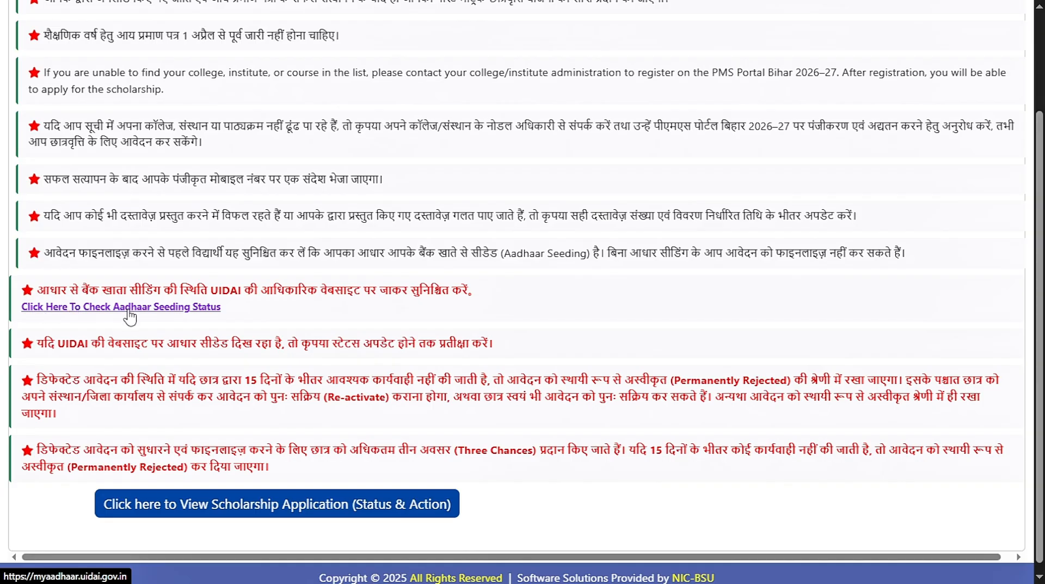
left_click_drag(37, 379, 762, 414)
scroll(427, 415, "down", 1)
left_click_drag(35, 440, 277, 467)
left_click(347, 453)
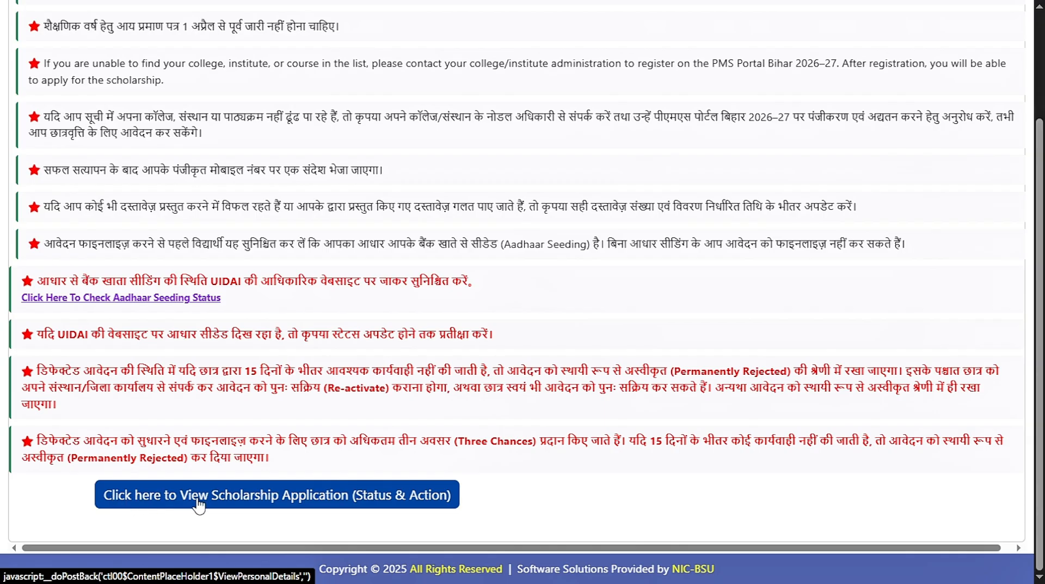
View the scholarship application's status and actions, and examine its application ID and verification statuses
left_click(324, 504)
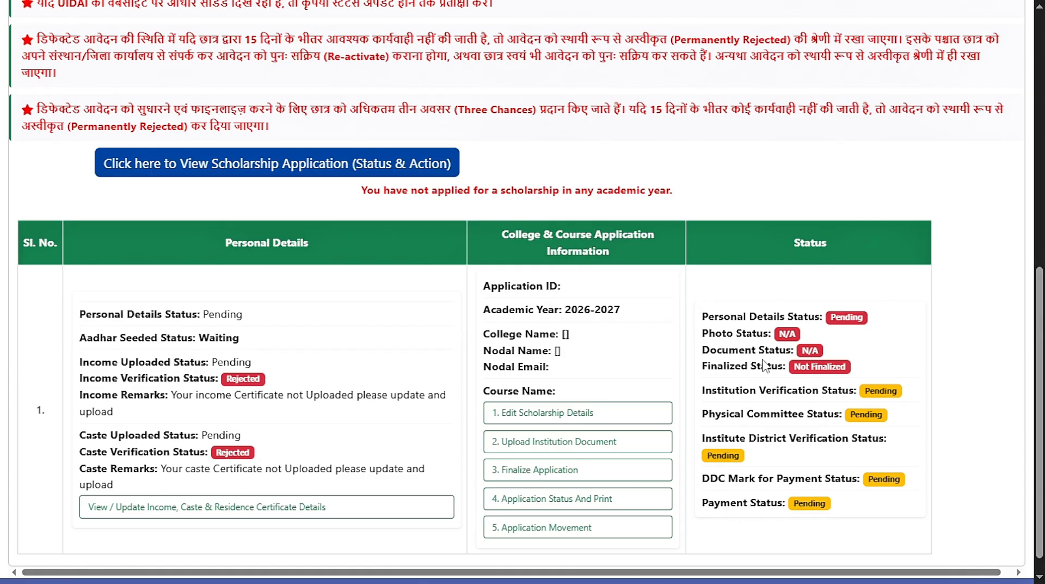
left_click_drag(483, 288, 629, 286)
left_click(631, 288)
scroll(653, 288, "down", 1)
scroll(382, 218, "up", 10)
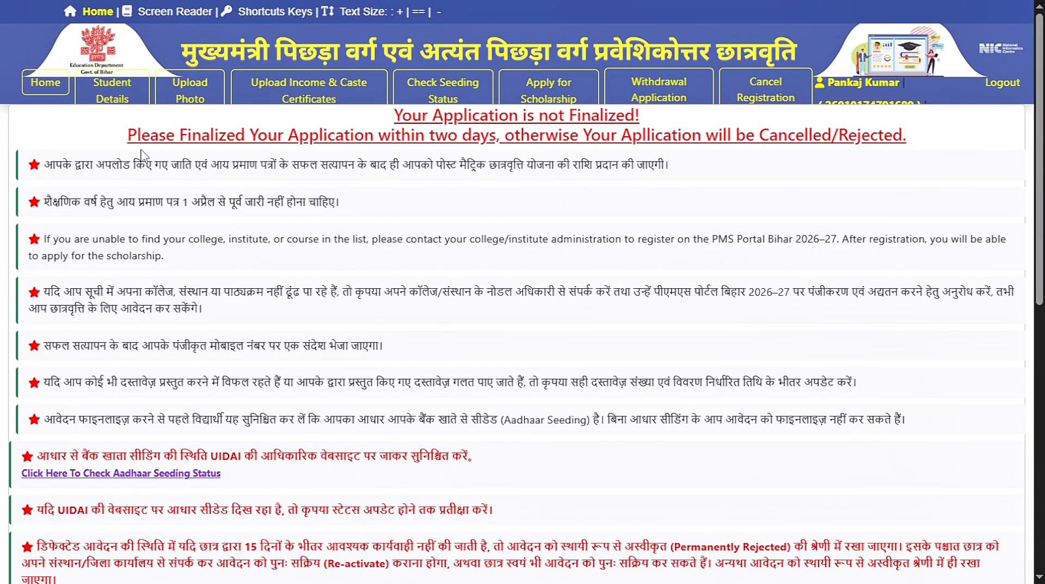
Open the student details form and set the academic year to 2026-2027
left_click(111, 89)
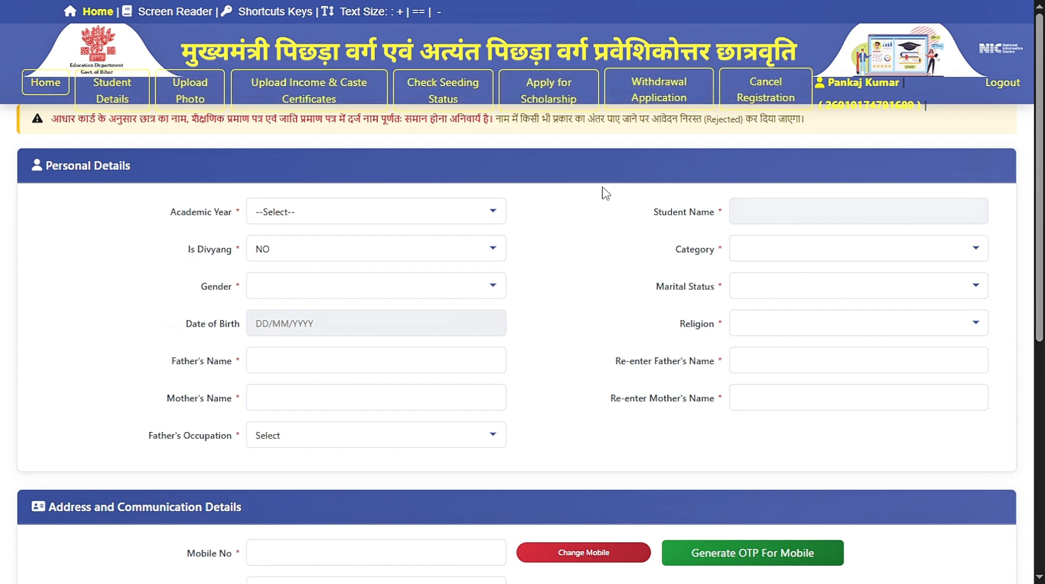
left_click(321, 216)
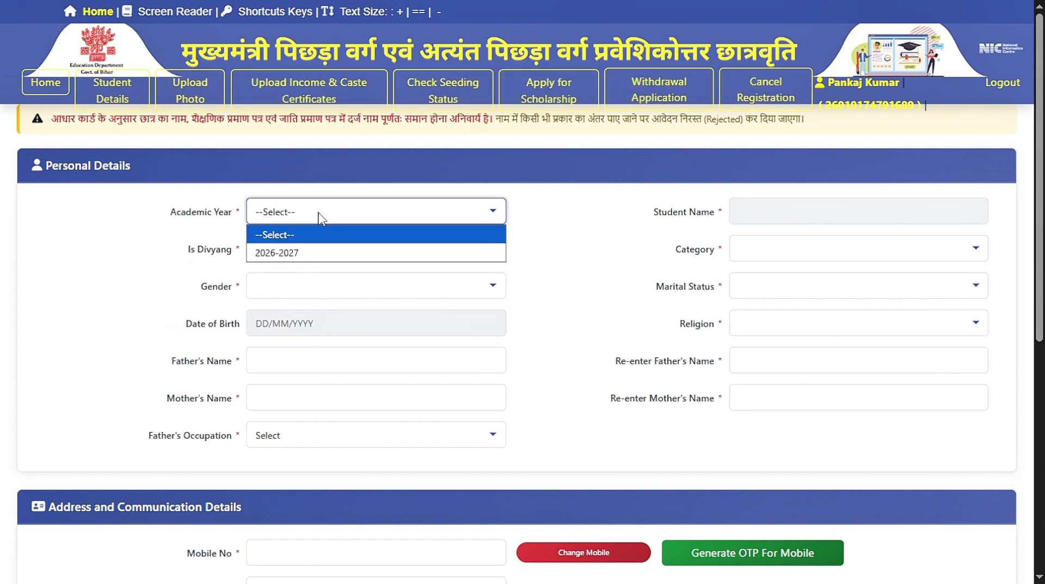
left_click(289, 255)
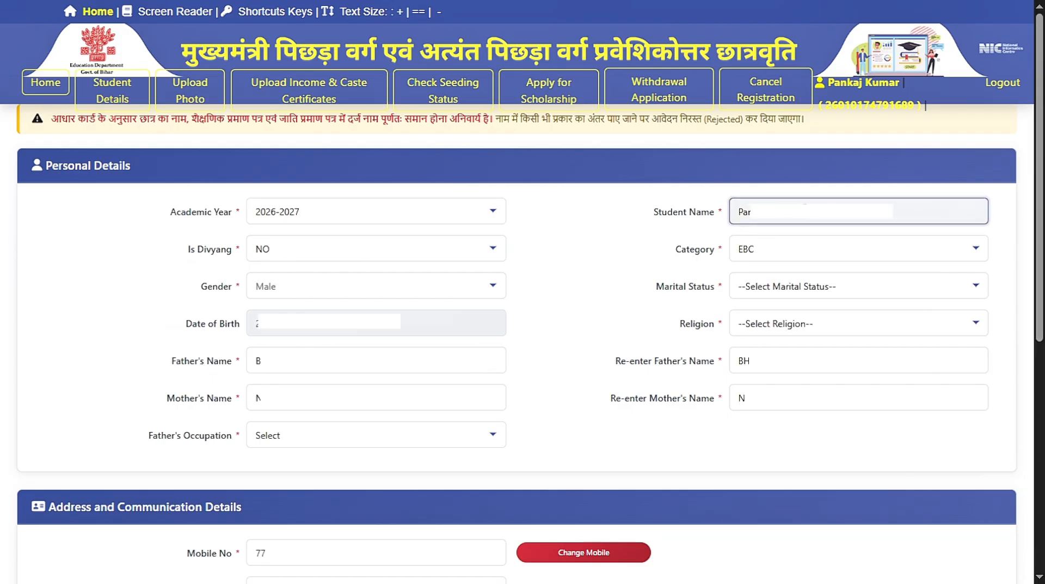
Check the available options for Is Divyang, Category and Marital Status in the personal details
left_click(310, 252)
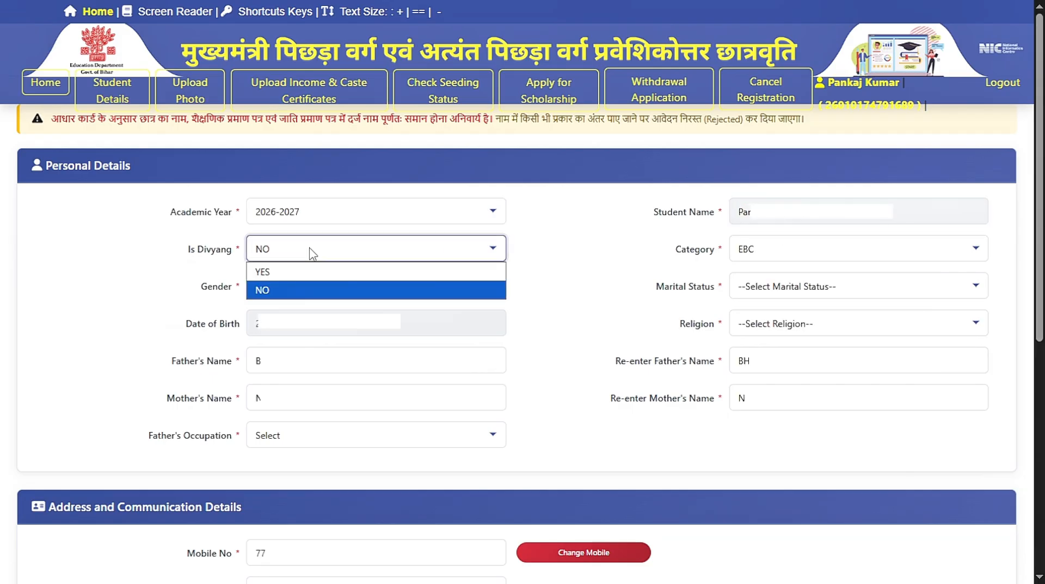
left_click(391, 254)
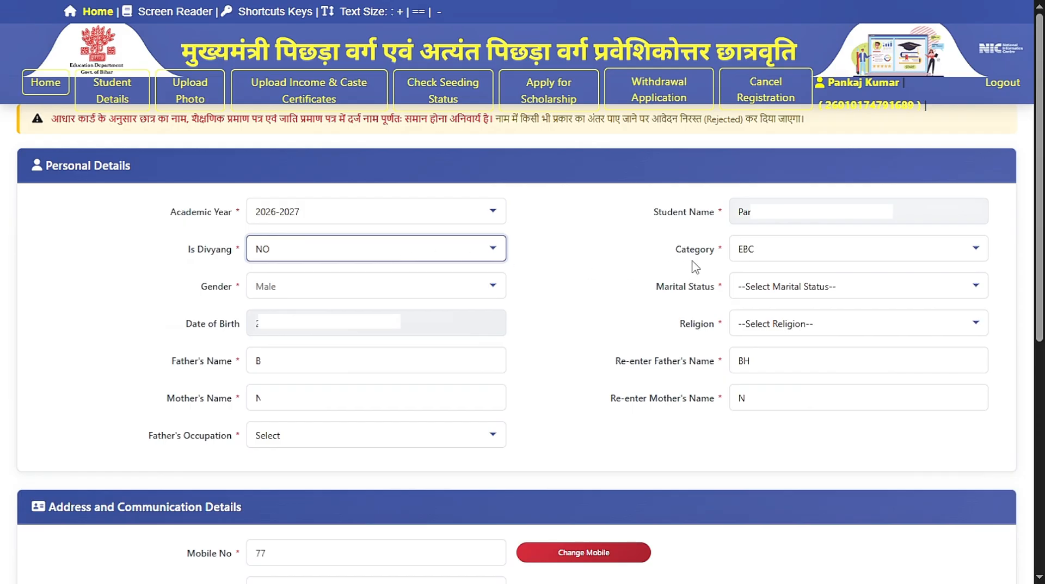
left_click(758, 252)
left_click(761, 254)
left_click(762, 255)
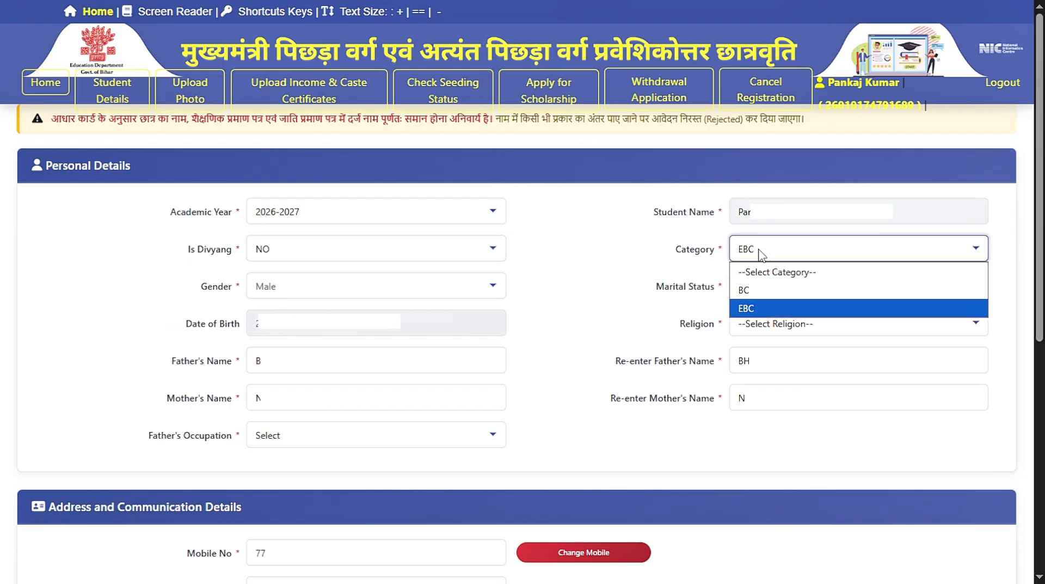
left_click(655, 301)
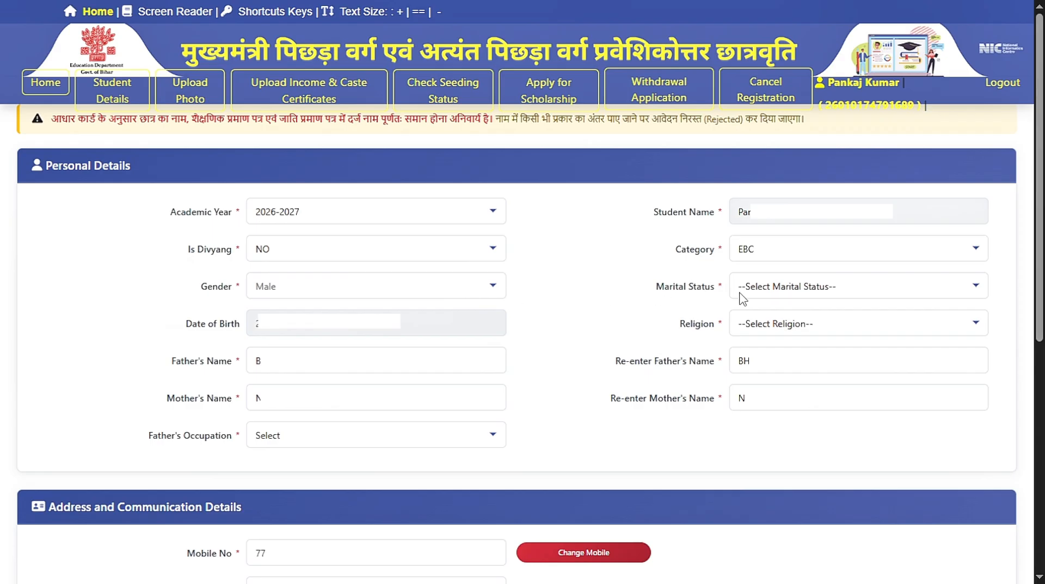
left_click(788, 296)
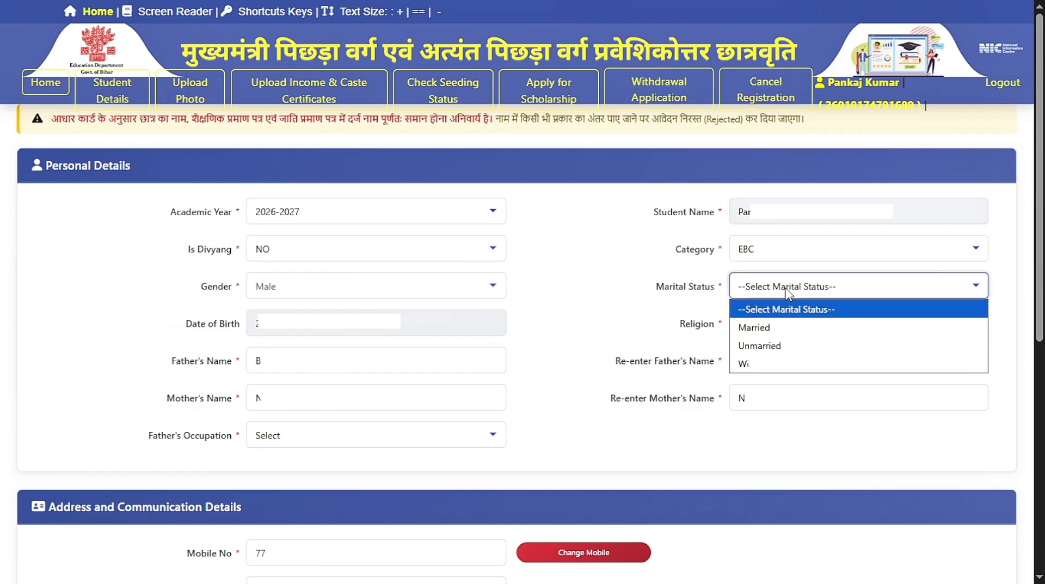
left_click(722, 299)
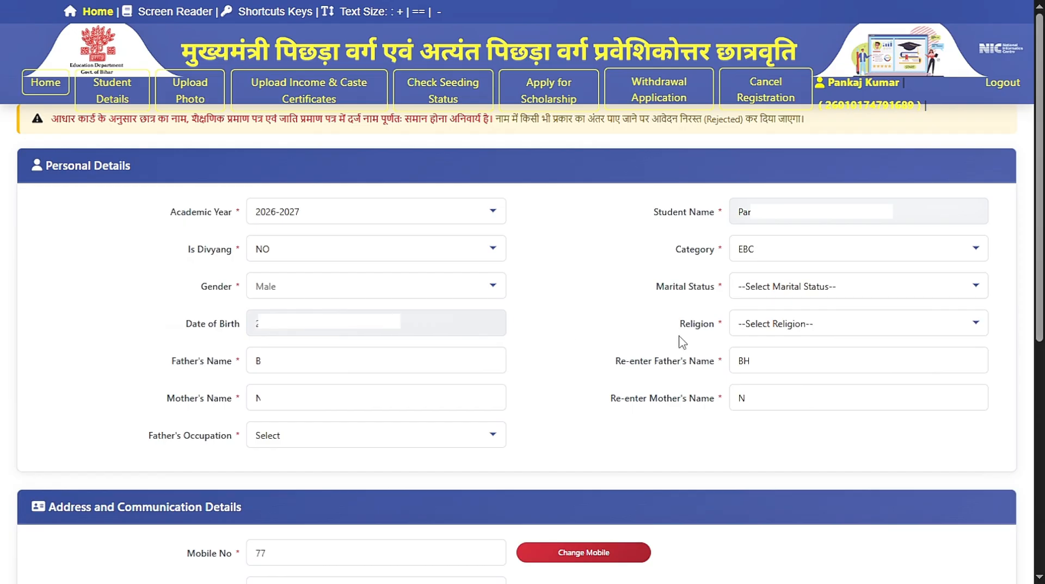
Set the religion to Hindu and the father's occupation to Farmer in the personal details
left_click(778, 329)
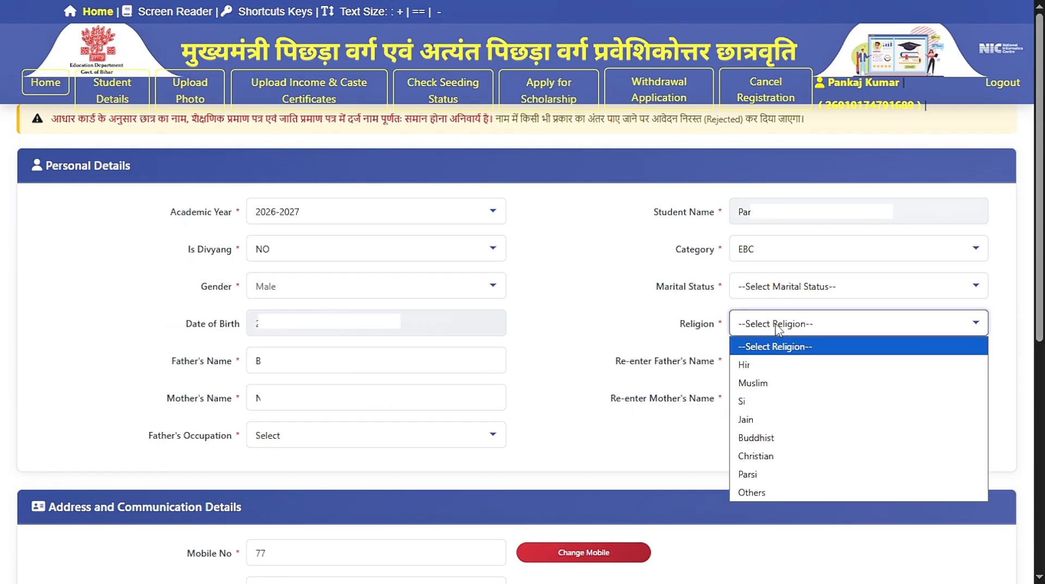
left_click(772, 365)
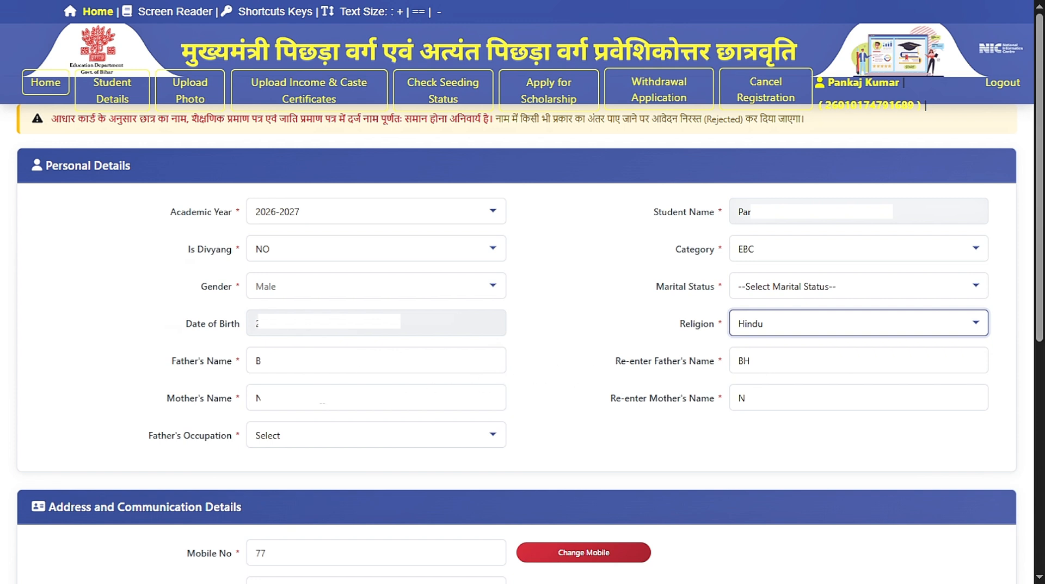
left_click(321, 399)
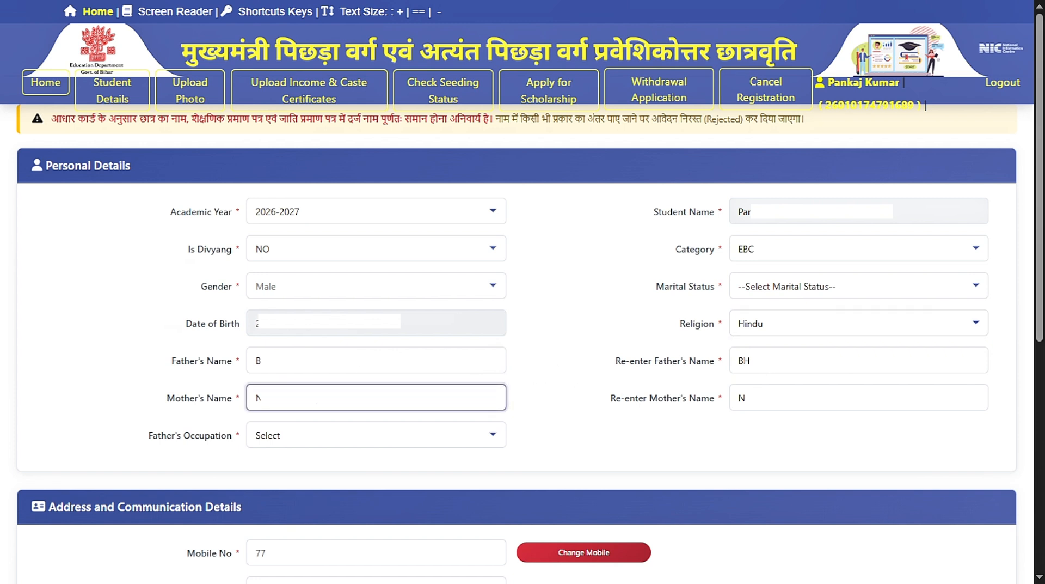
left_click(178, 434)
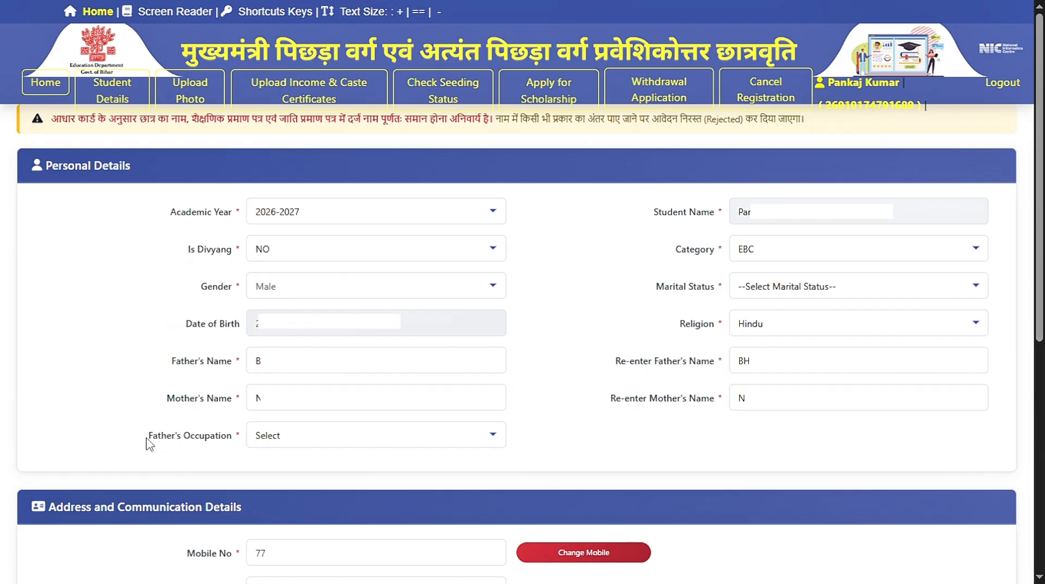
left_click_drag(146, 438, 229, 436)
left_click(297, 436)
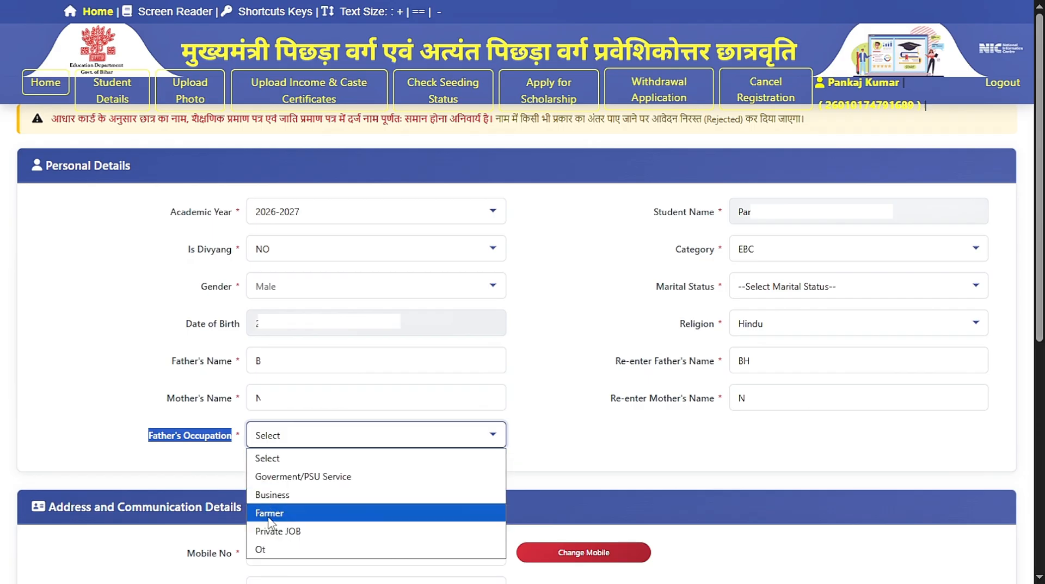
left_click(288, 513)
Examine the address and communication fields, including mobile number, email, home block options, correspondence address and pin code
scroll(343, 433, "down", 2)
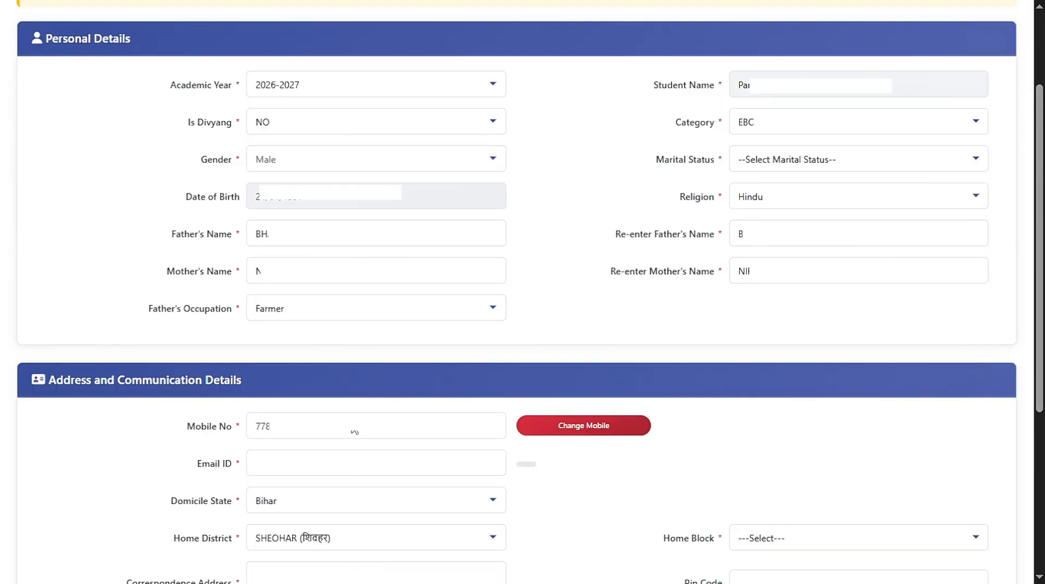
left_click_drag(343, 432, 199, 424)
left_click(400, 433)
scroll(660, 438, "down", 4)
left_click(263, 213)
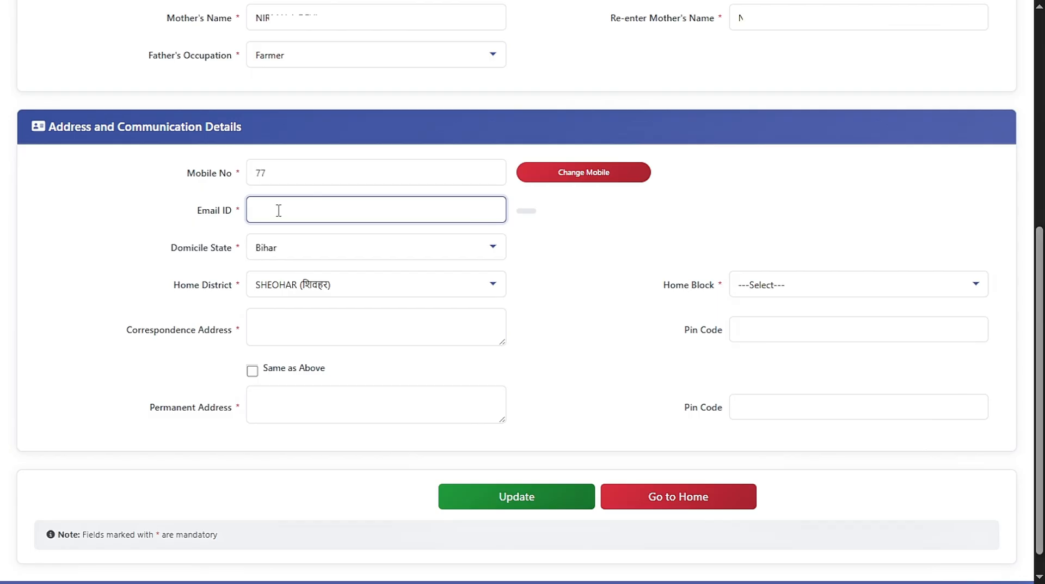
left_click(205, 249)
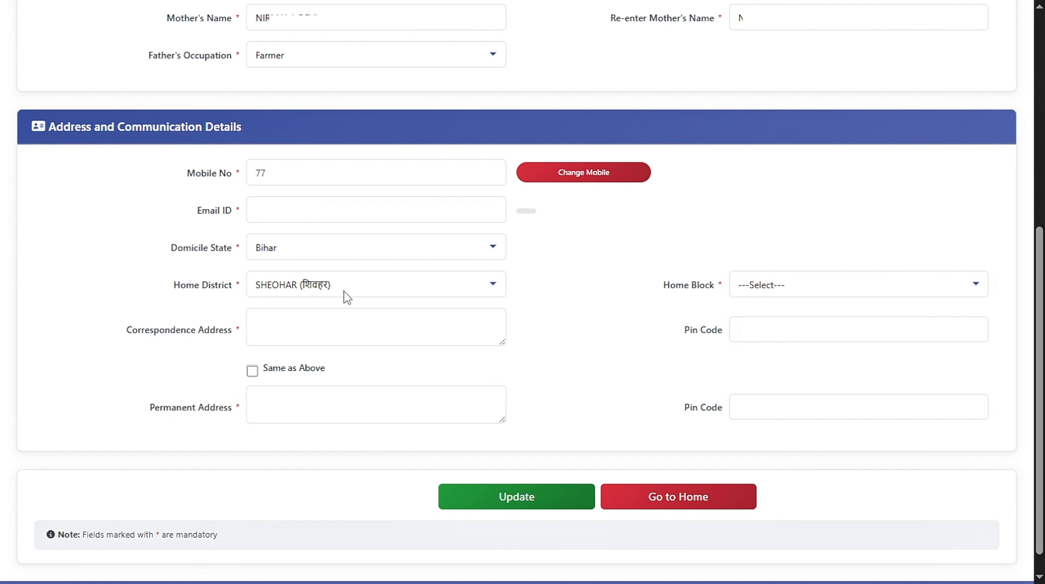
left_click(776, 285)
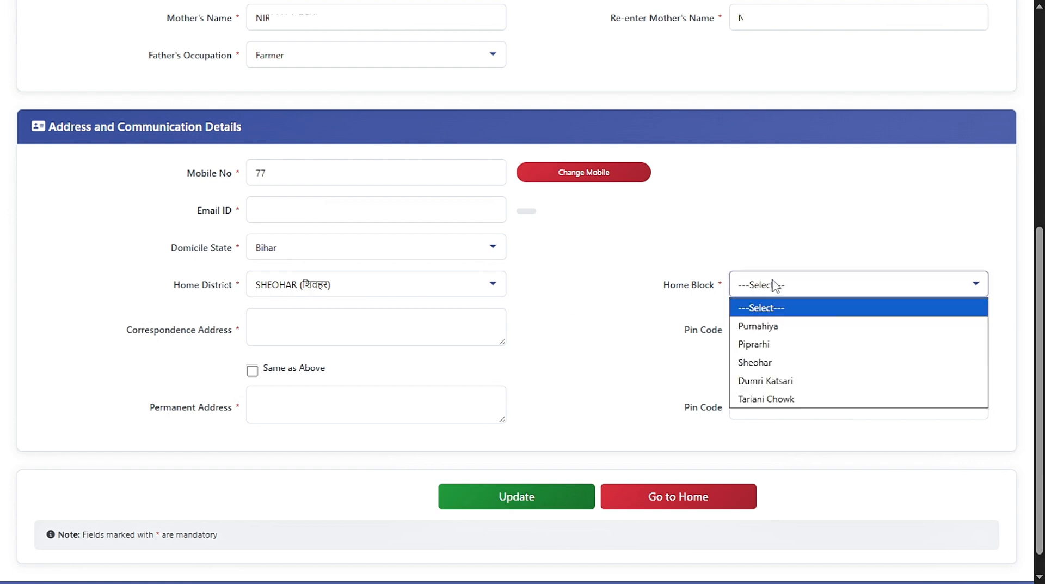
left_click(670, 325)
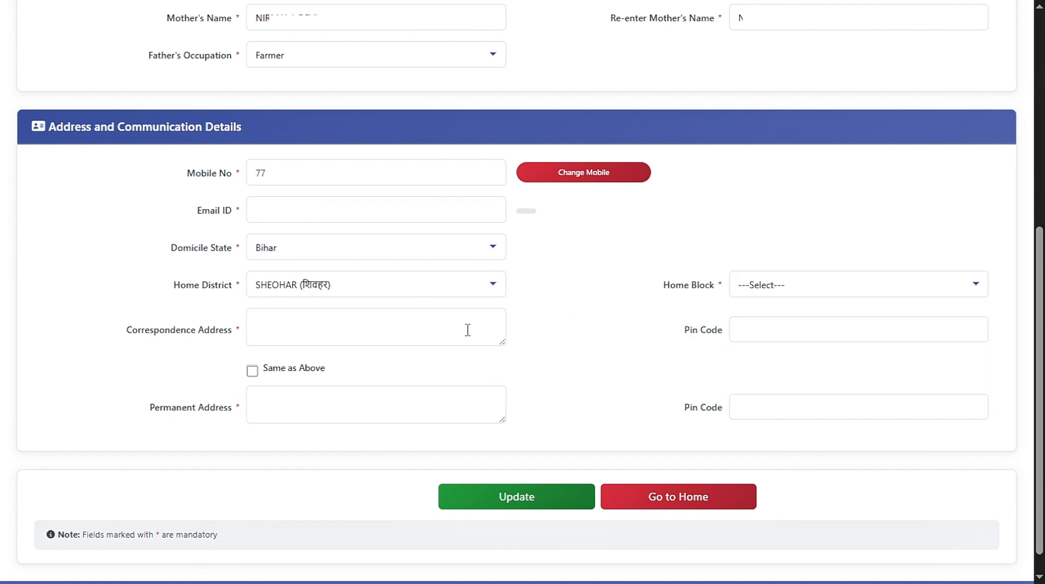
left_click(324, 326)
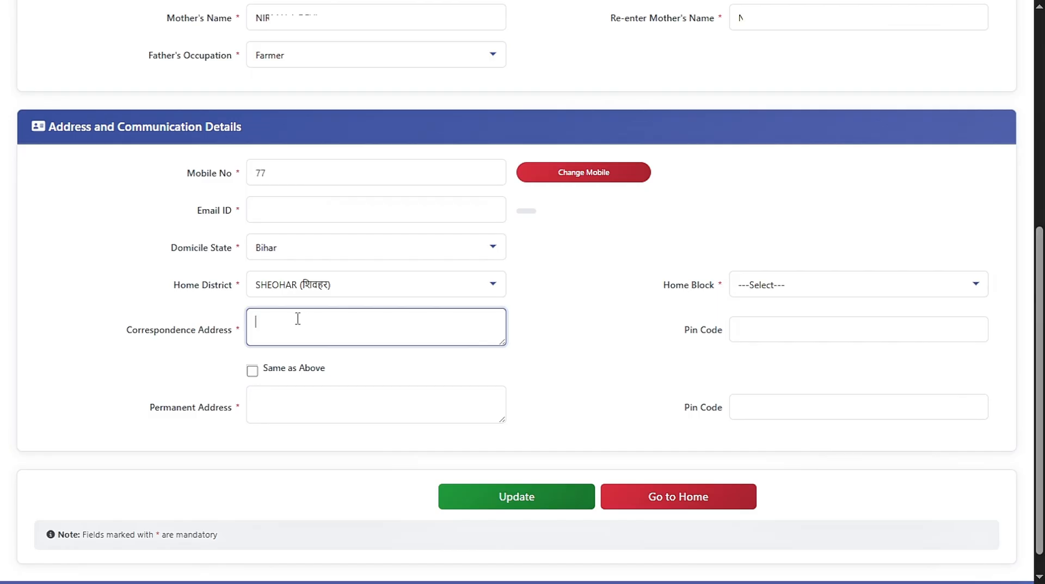
left_click(784, 329)
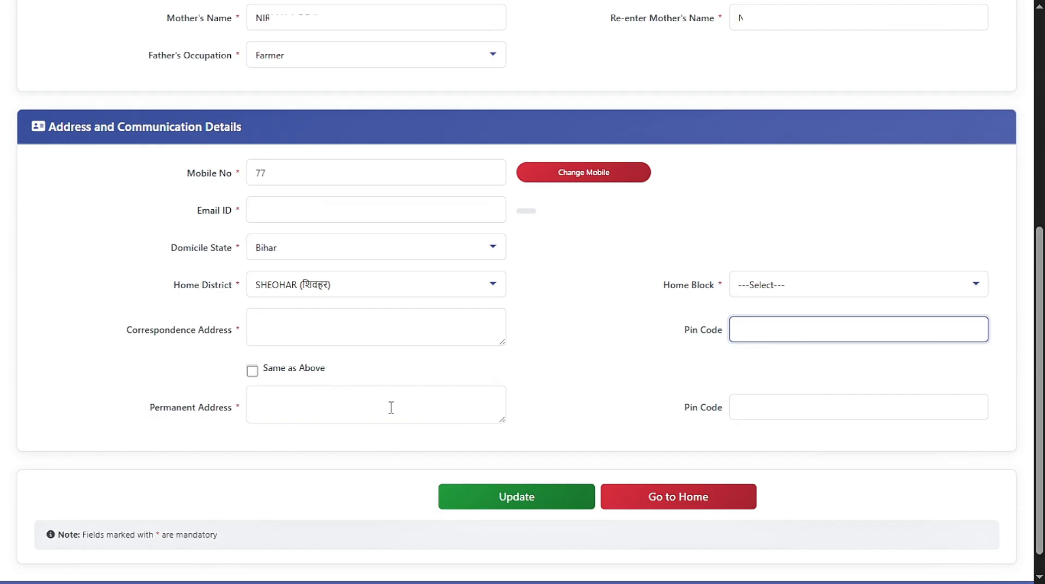
Mark the permanent address as same as the correspondence address and update the student details
left_click(253, 371)
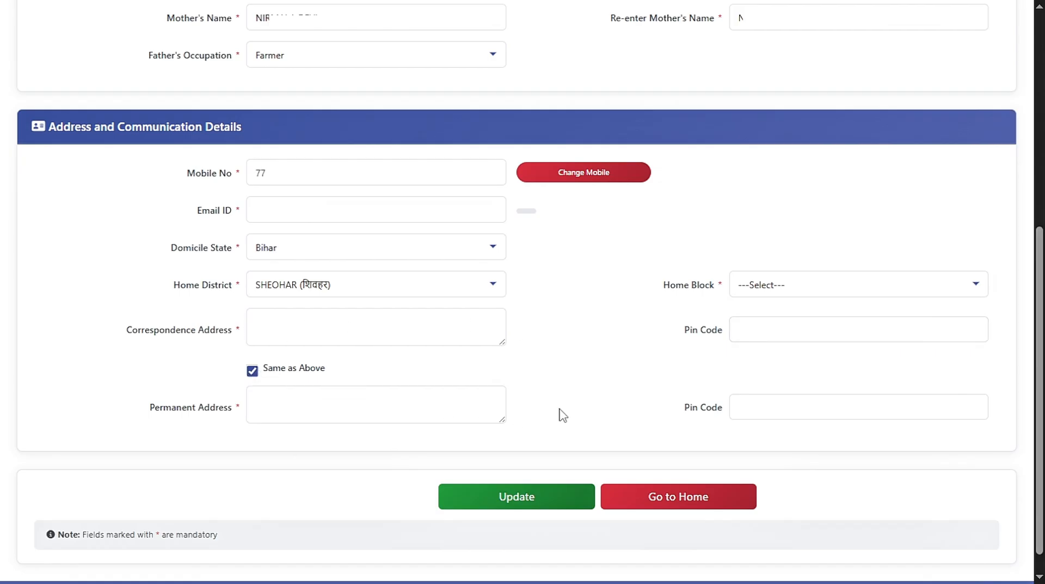
scroll(672, 411, "down", 1)
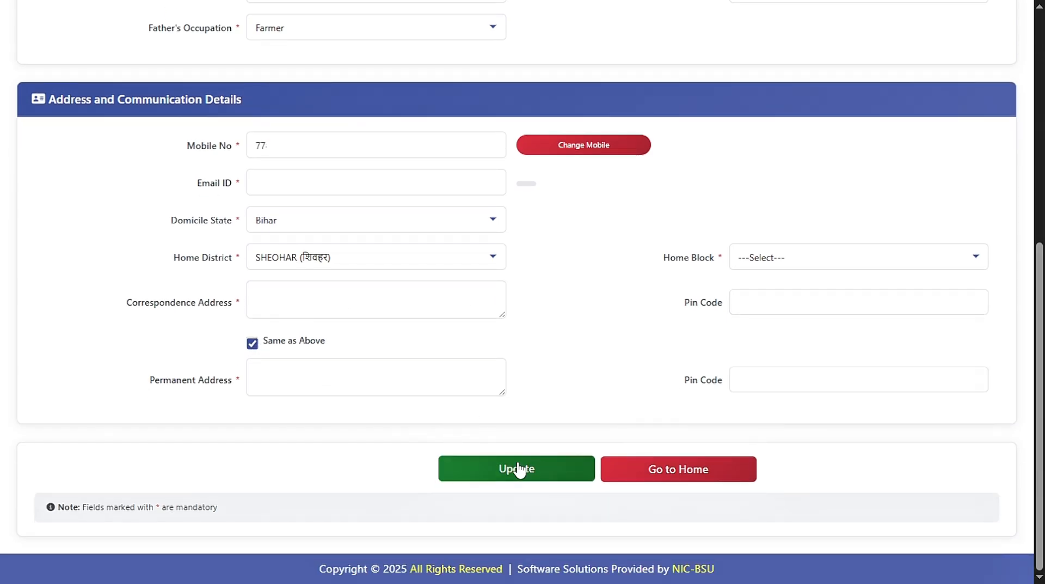
left_click(557, 471)
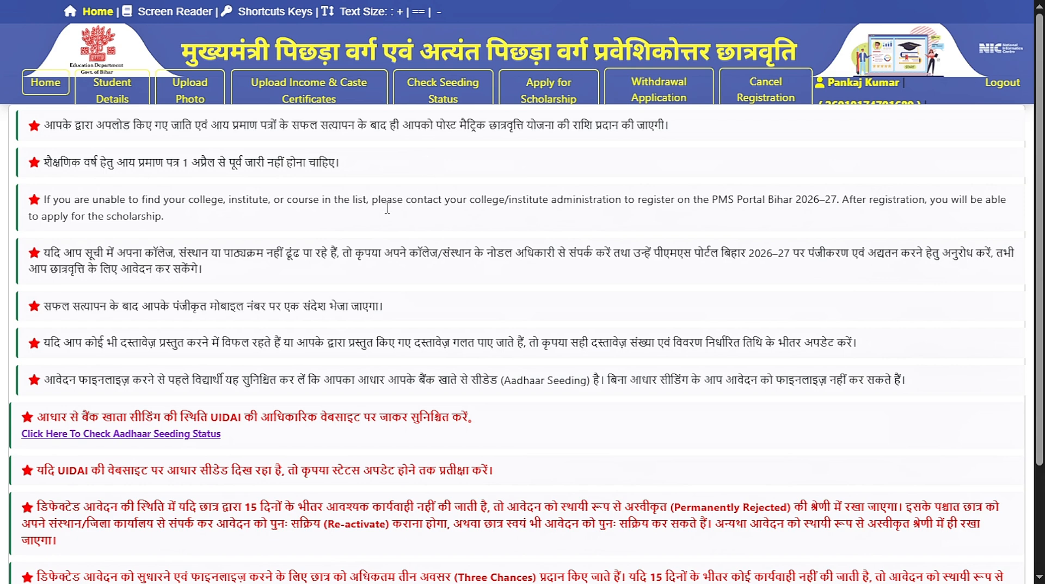
Open the photo upload page, review the size and format requirements, and submit the student's passport-size photo
left_click(197, 90)
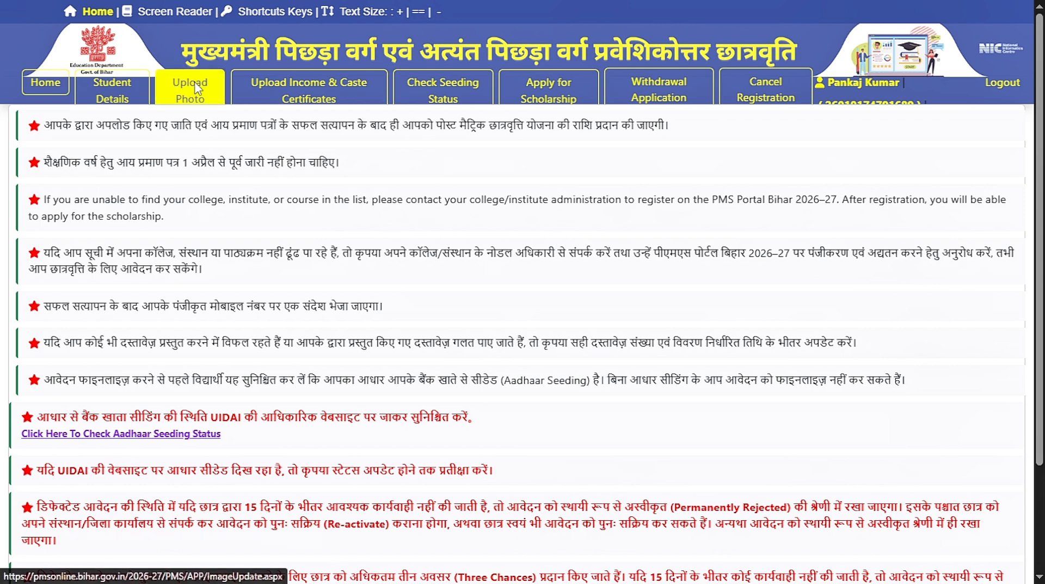
left_click_drag(151, 227, 197, 267)
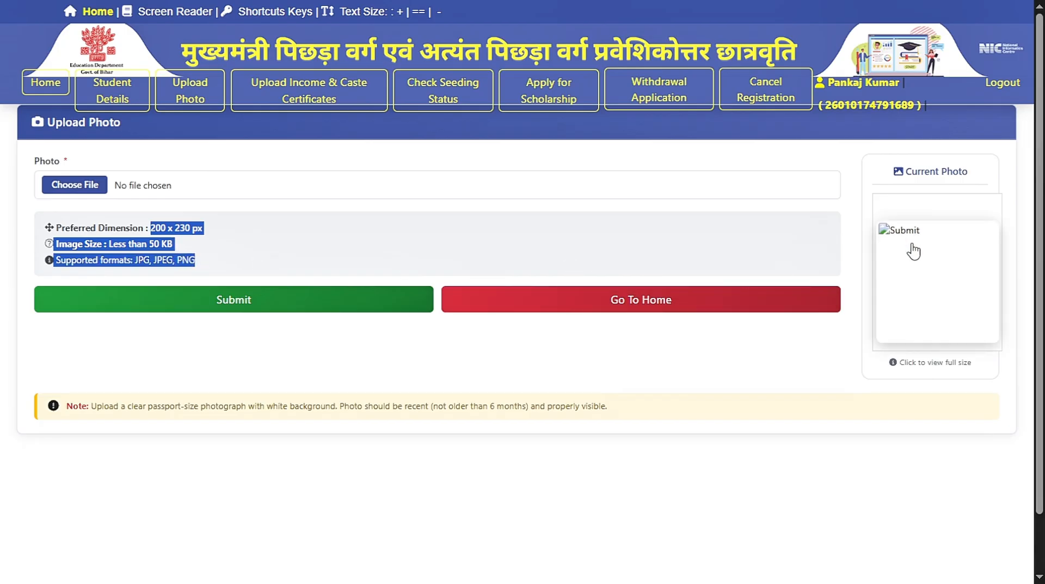
left_click_drag(89, 406, 619, 434)
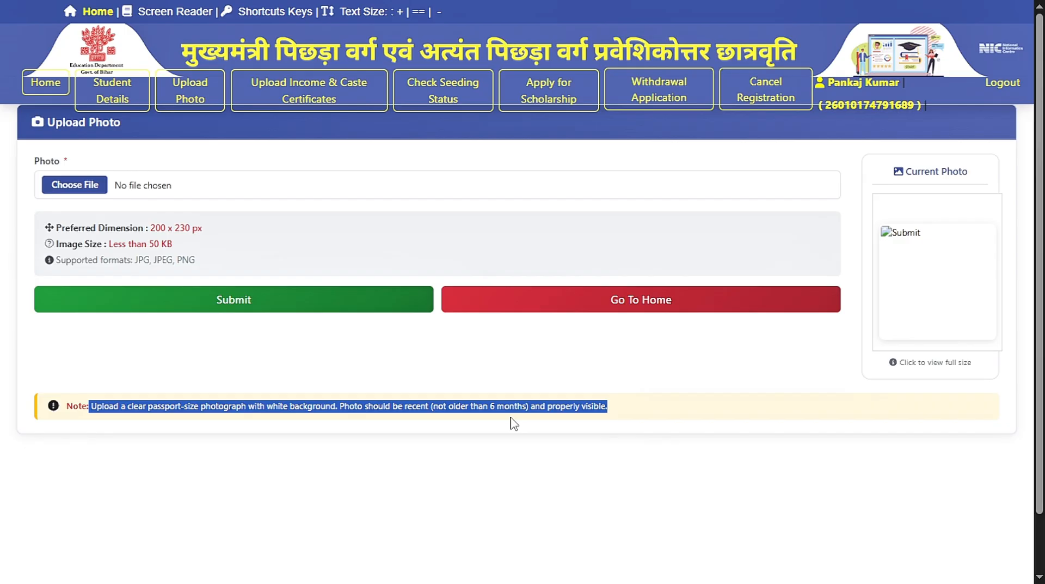
left_click(201, 288)
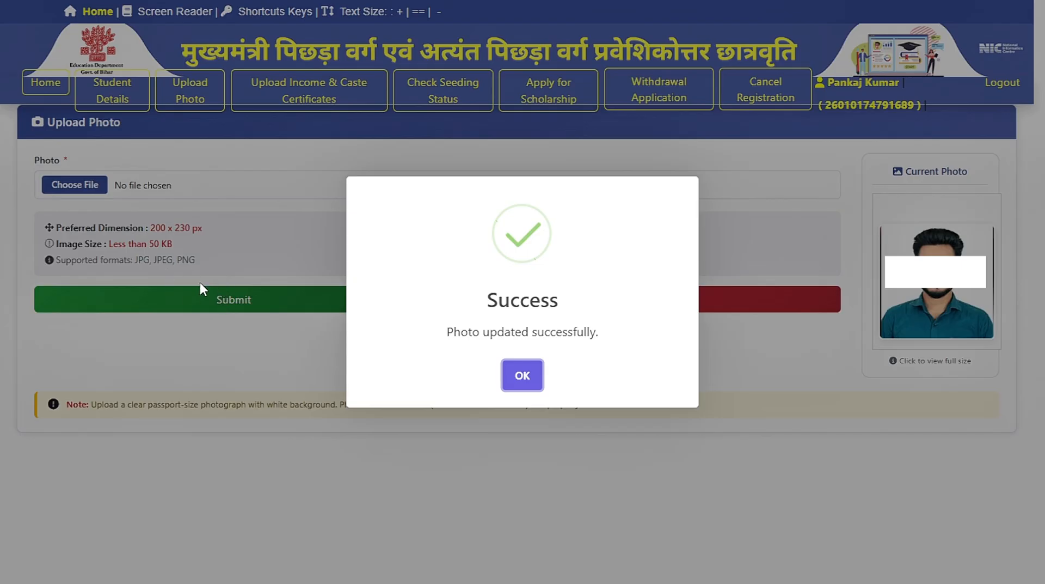
left_click(250, 298)
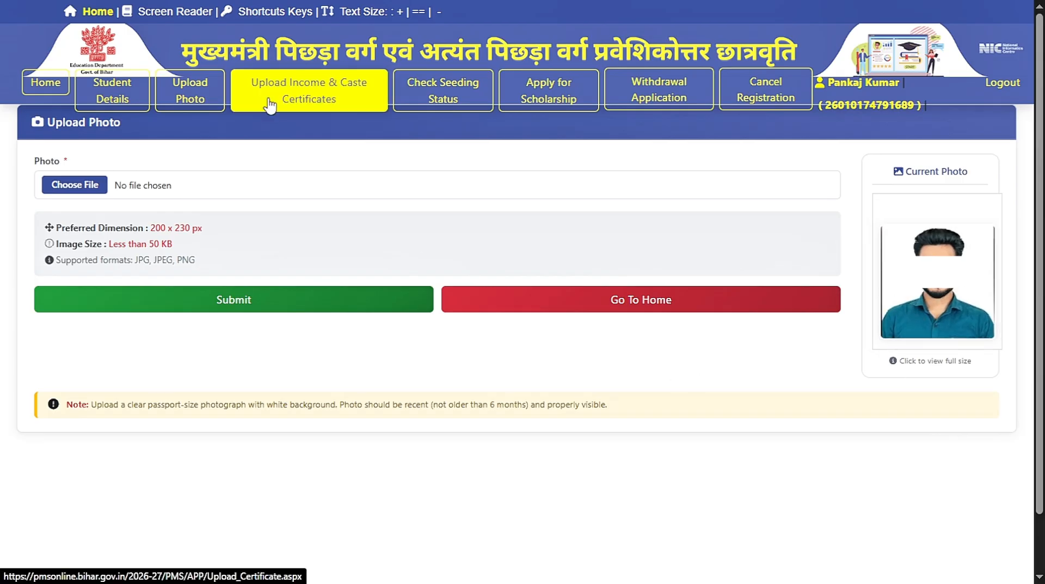
Open the income and caste certificate upload form and set the academic year to 2026-2027
left_click(320, 97)
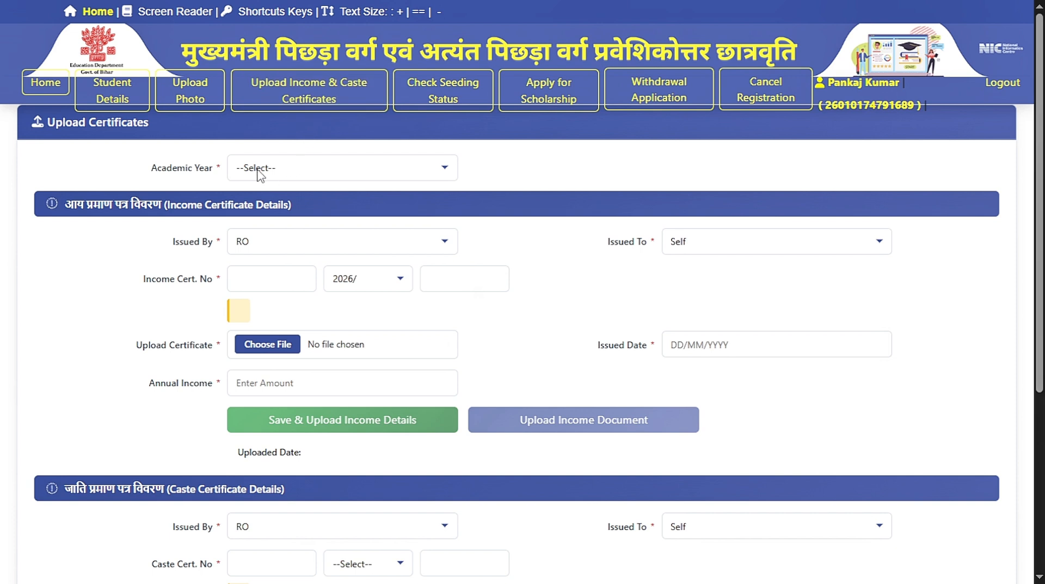
left_click(259, 173)
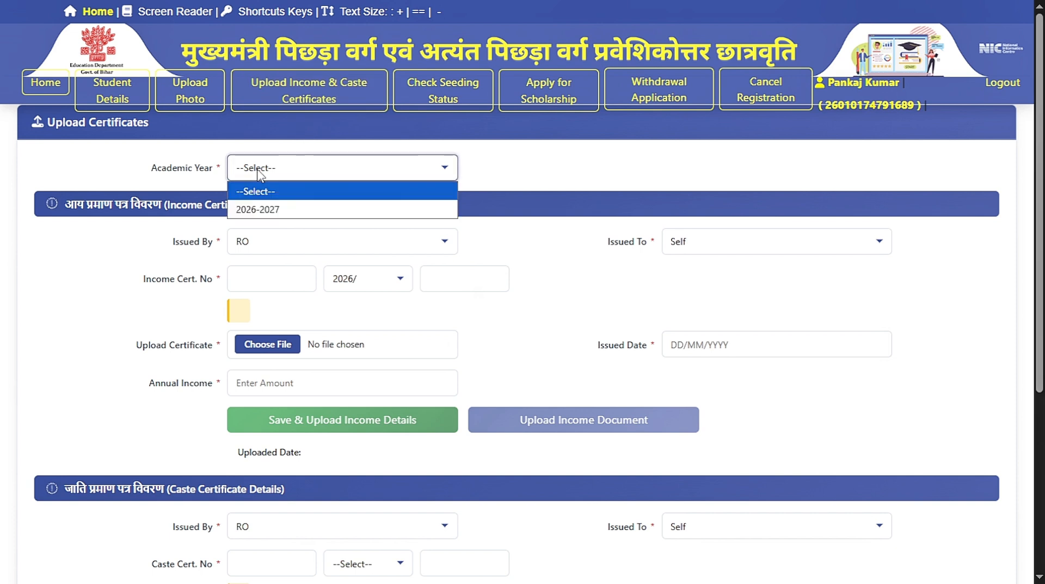
left_click(260, 211)
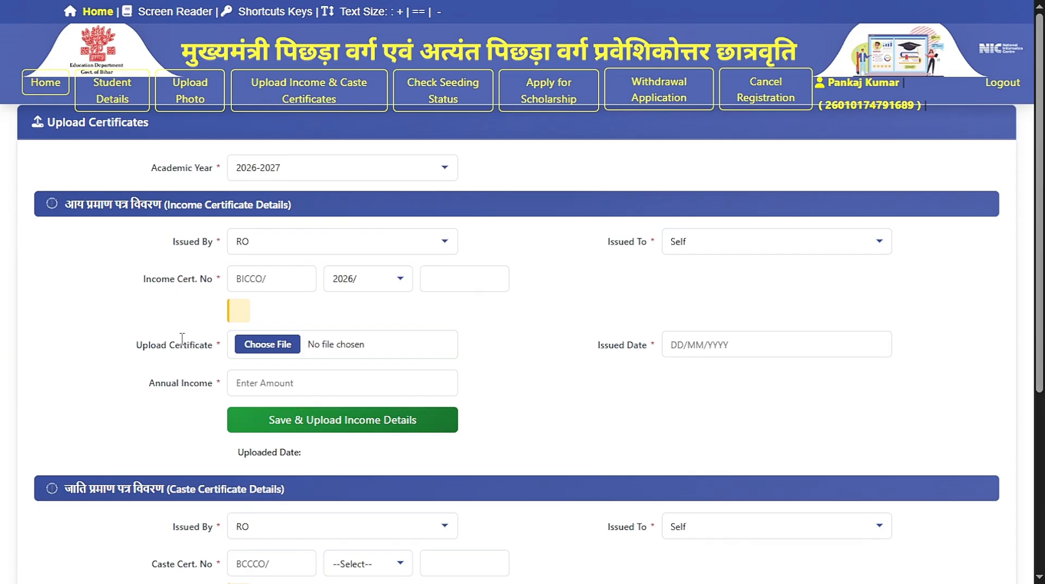
Check the available Issued By and Issued To options for the income certificate
left_click(259, 241)
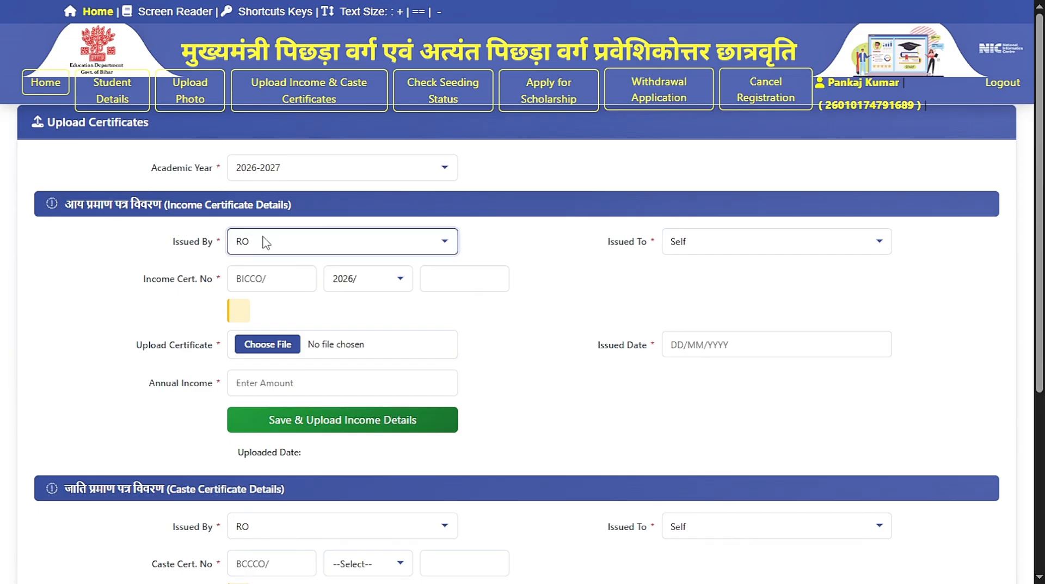
left_click(320, 243)
left_click(664, 235)
left_click(695, 246)
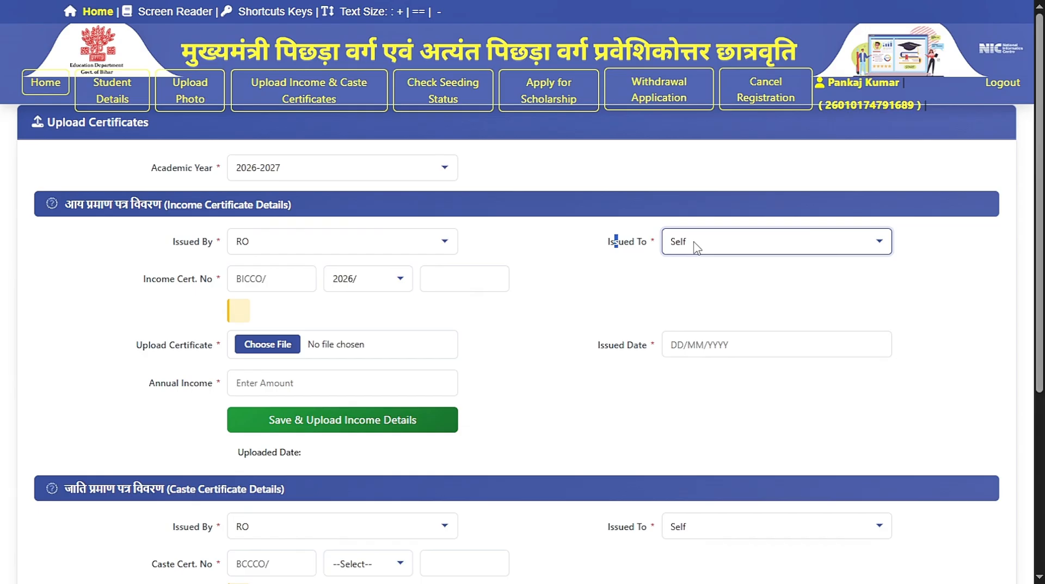
left_click(697, 247)
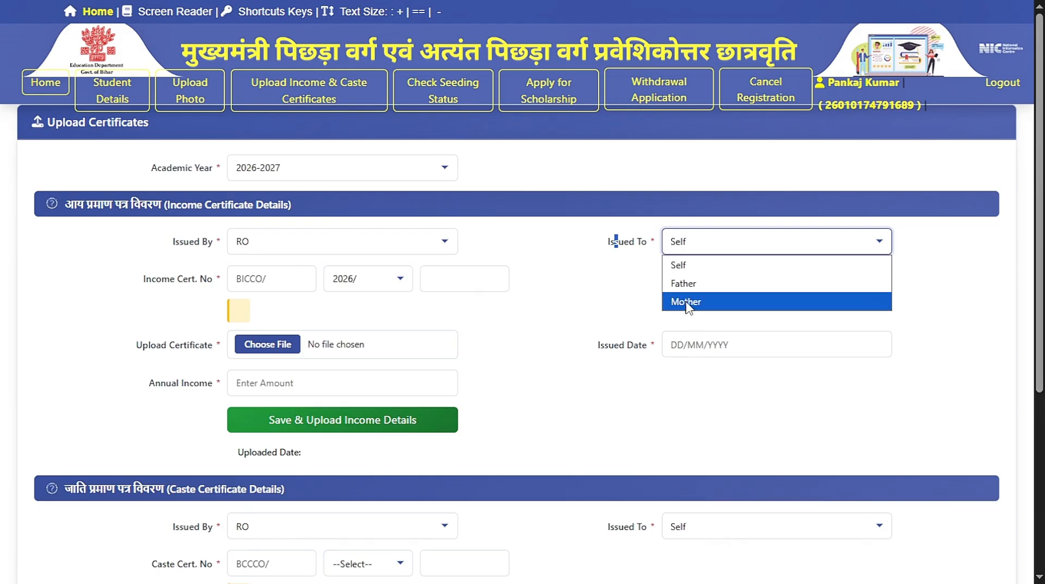
left_click(631, 298)
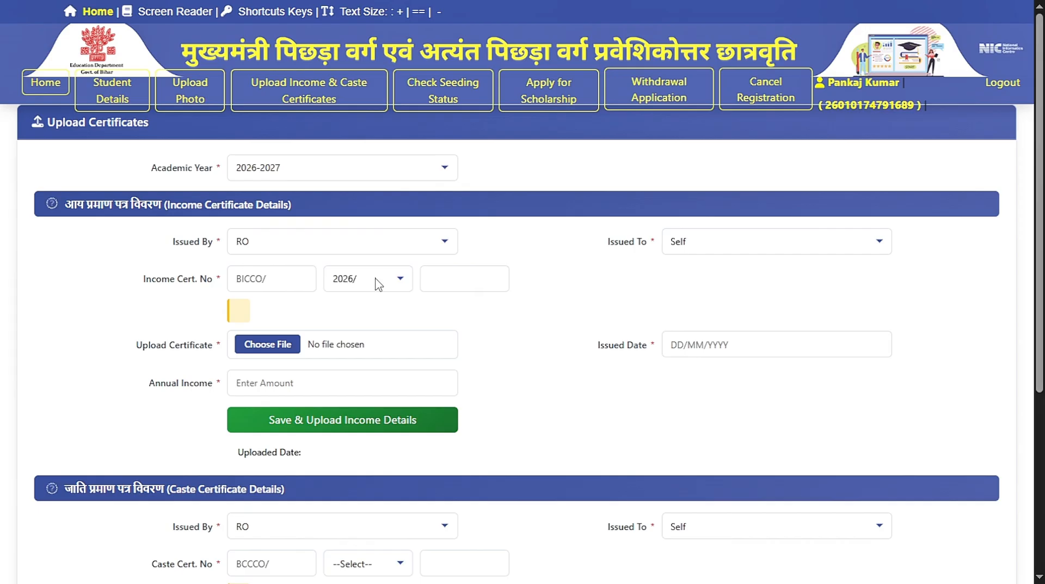
Choose 2026 as the income certificate's year and go through its number, issued date and annual income fields
left_click(445, 278)
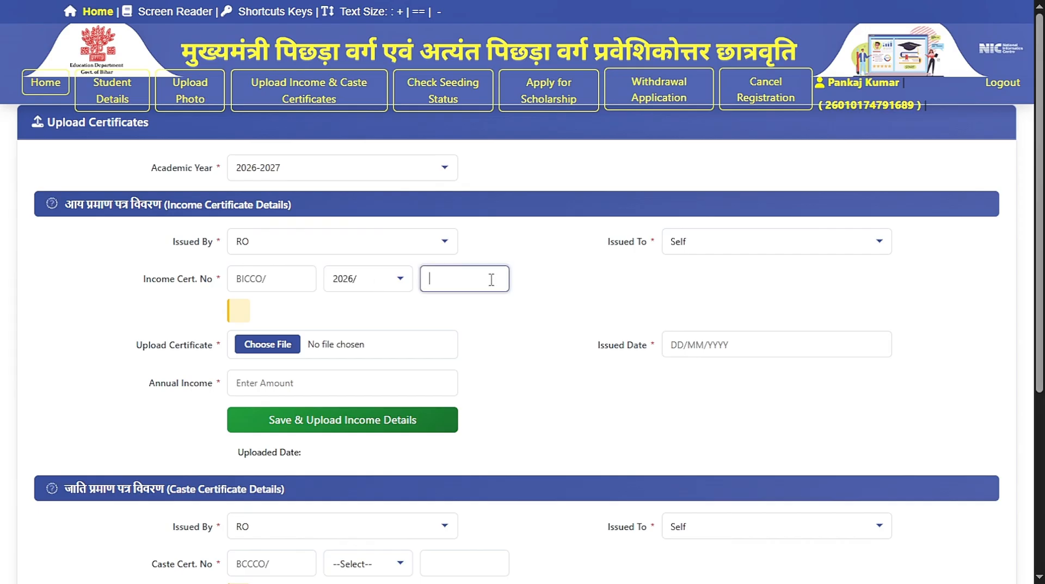
key("shift+Tab")
left_click(375, 283)
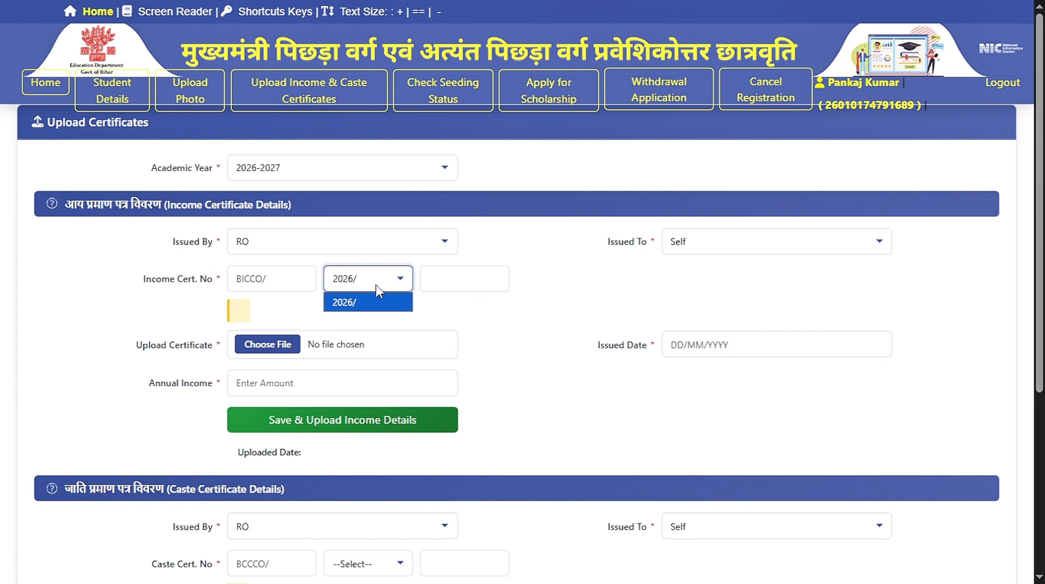
left_click(370, 302)
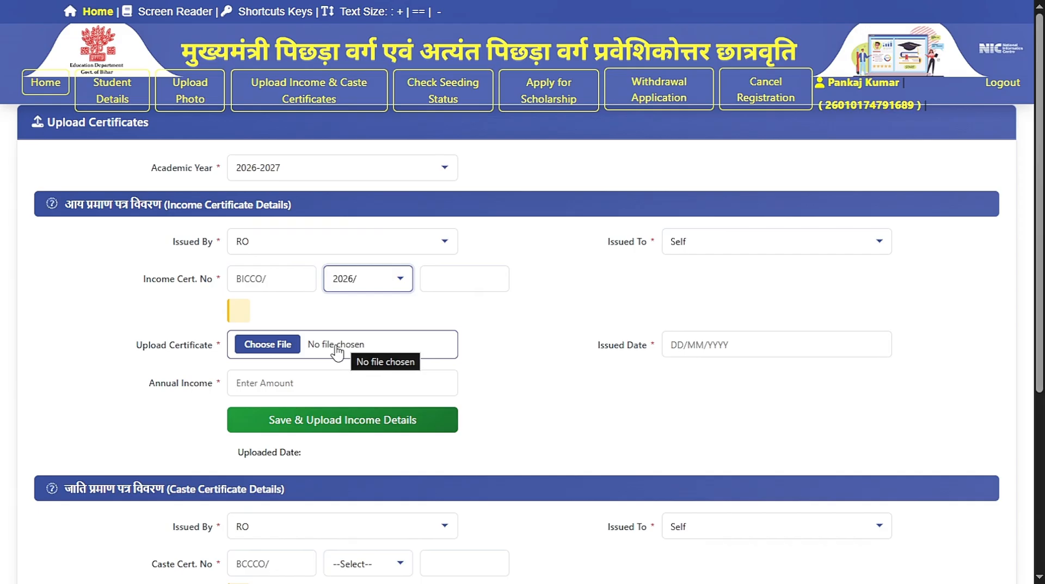
left_click(693, 345)
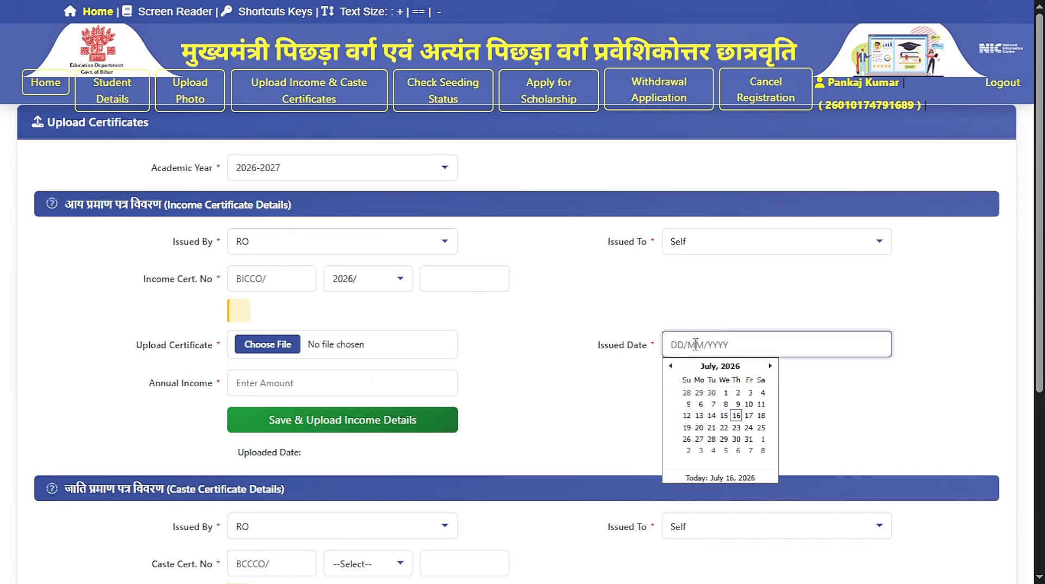
left_click(272, 380)
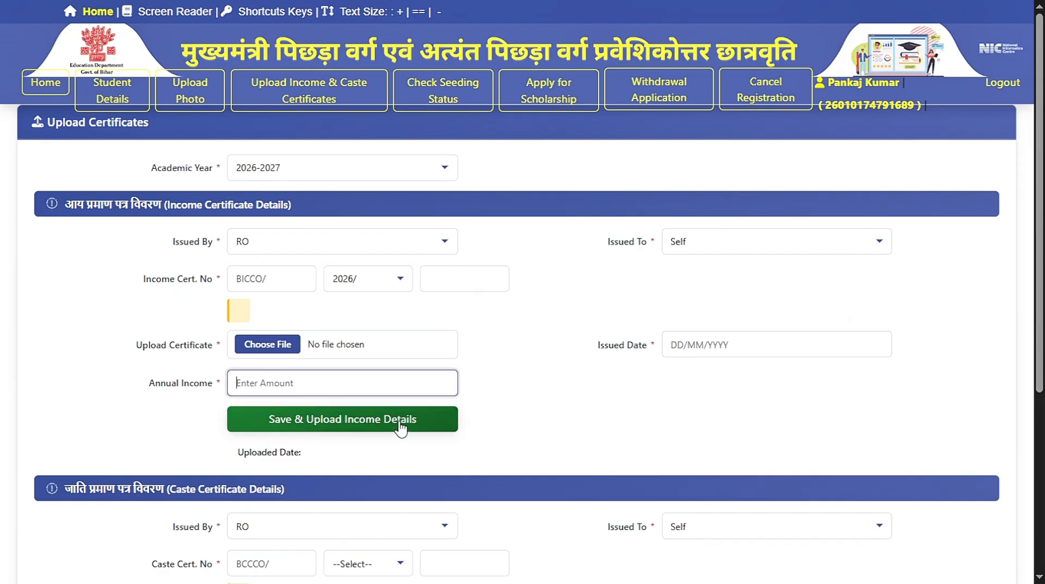
In the caste certificate details, choose RO as the issuing authority and check the Issued To option Self
scroll(397, 427, "down", 5)
left_click_drag(67, 237, 290, 249)
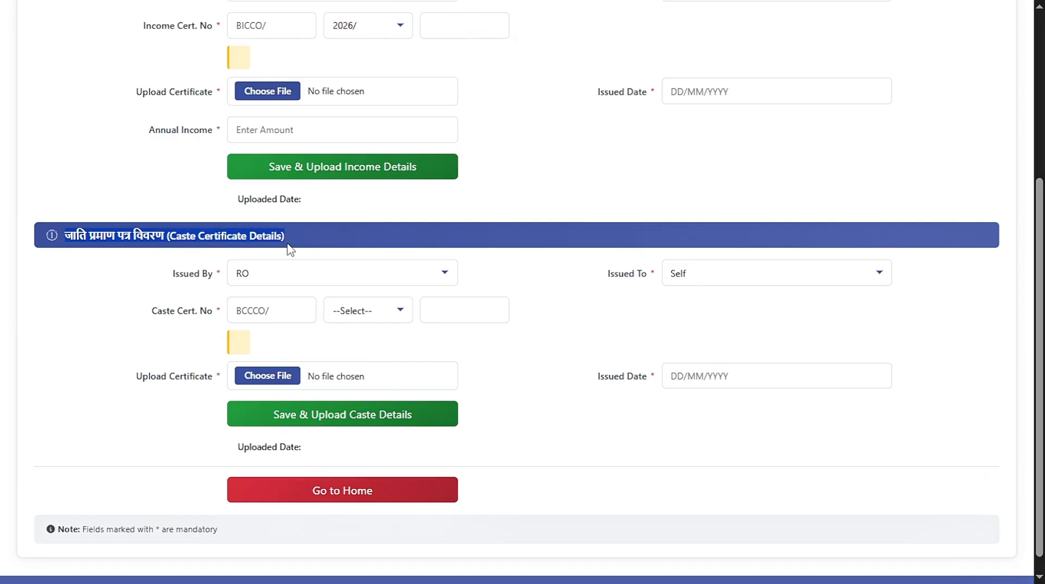
left_click(284, 279)
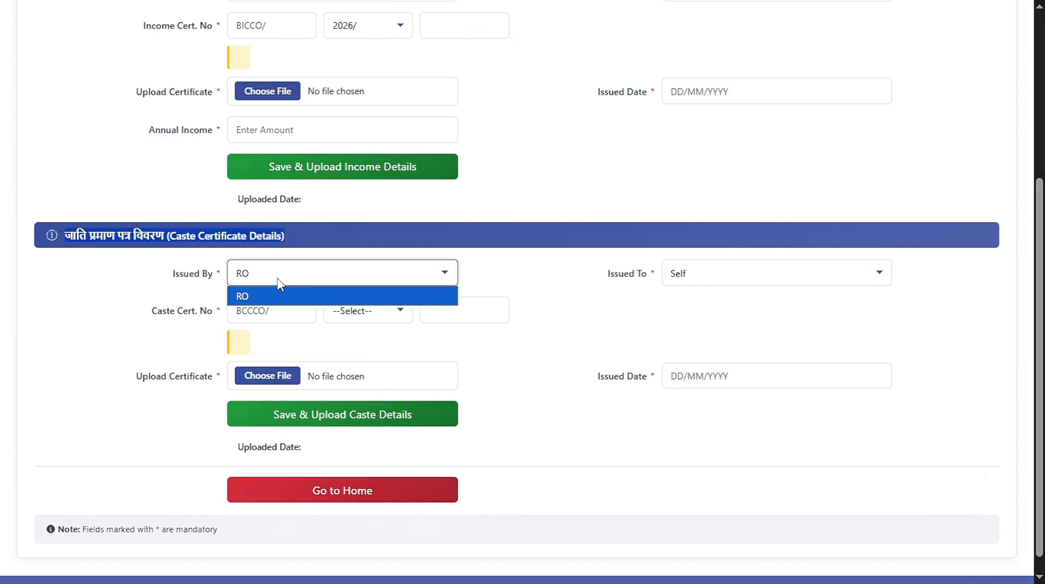
left_click(279, 292)
left_click(698, 281)
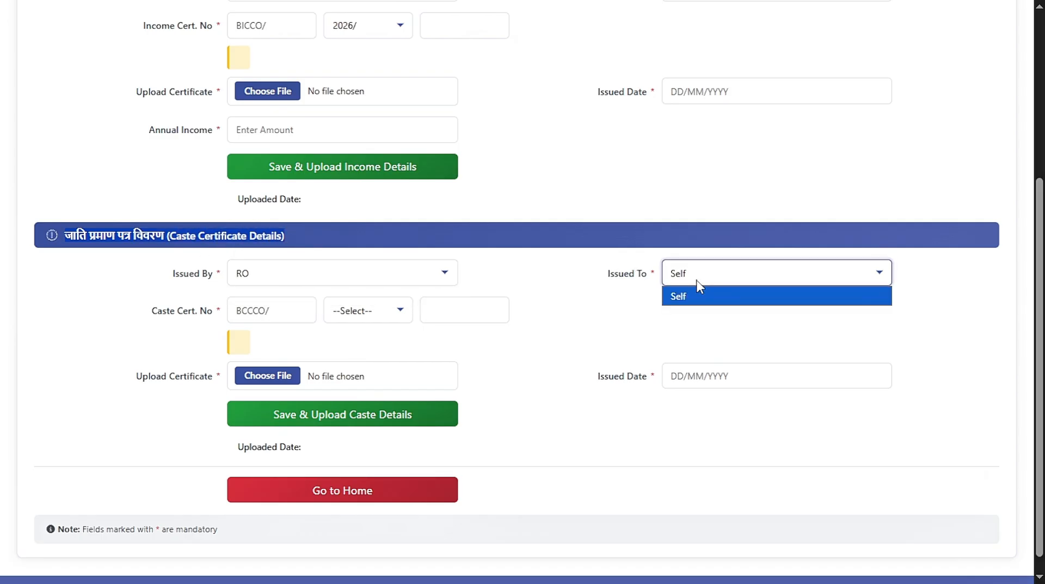
left_click(697, 280)
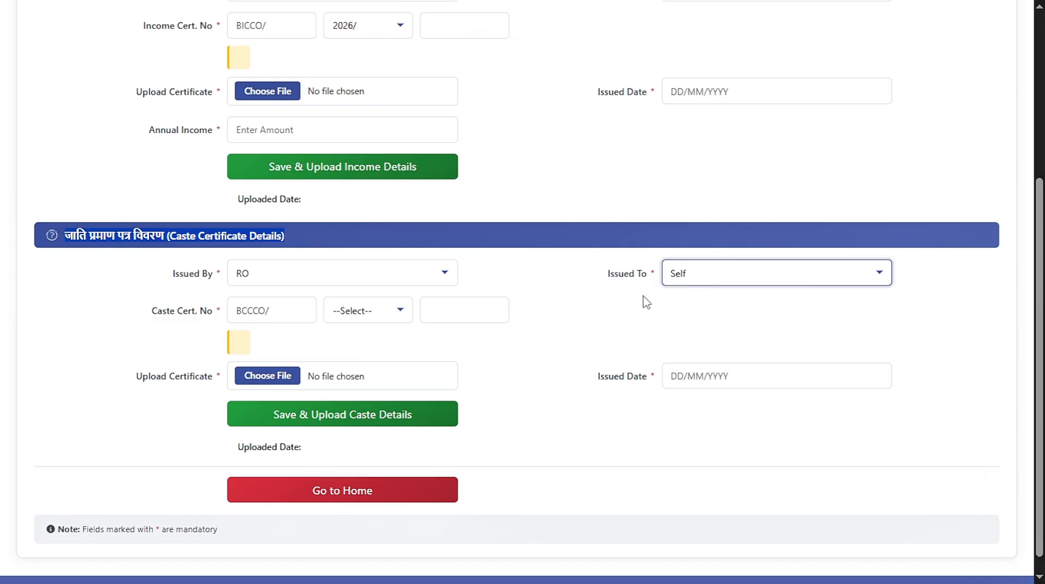
left_click(706, 281)
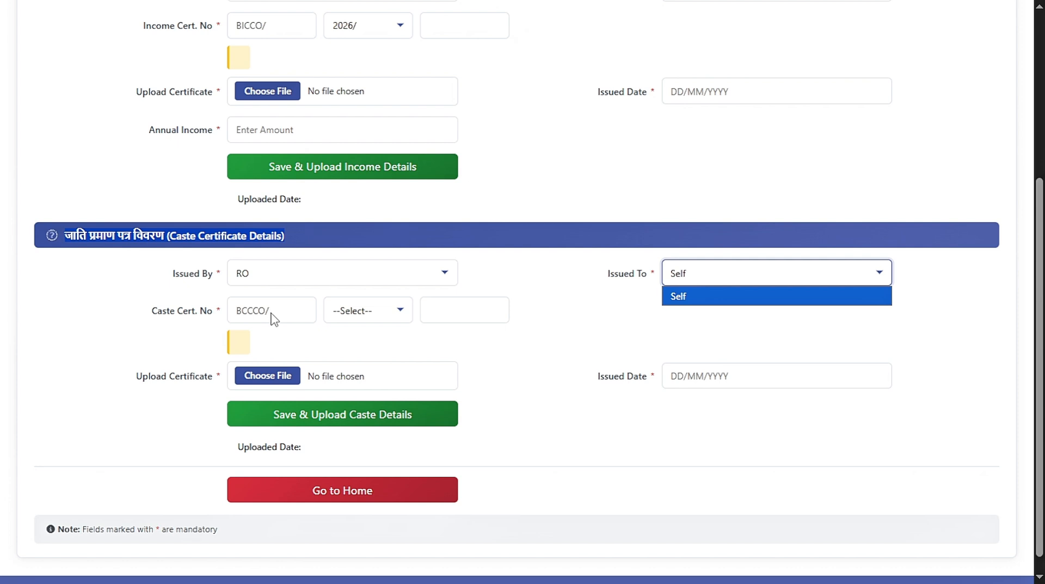
Set the caste certificate's year to 2024, fill in its number and issued date 22/02/2024, and save the details with the document
left_click(385, 314)
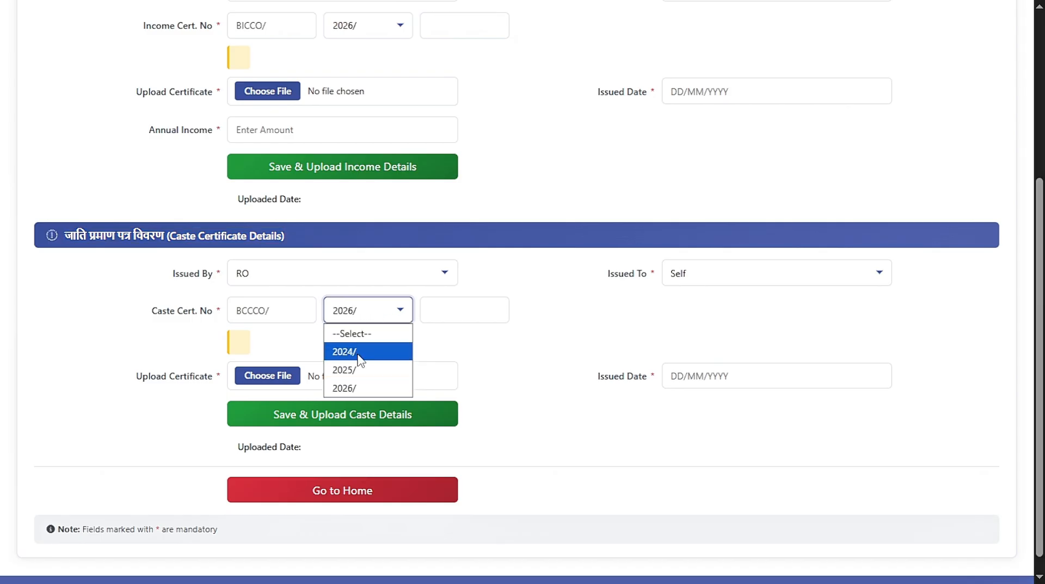
left_click(358, 354)
left_click(432, 308)
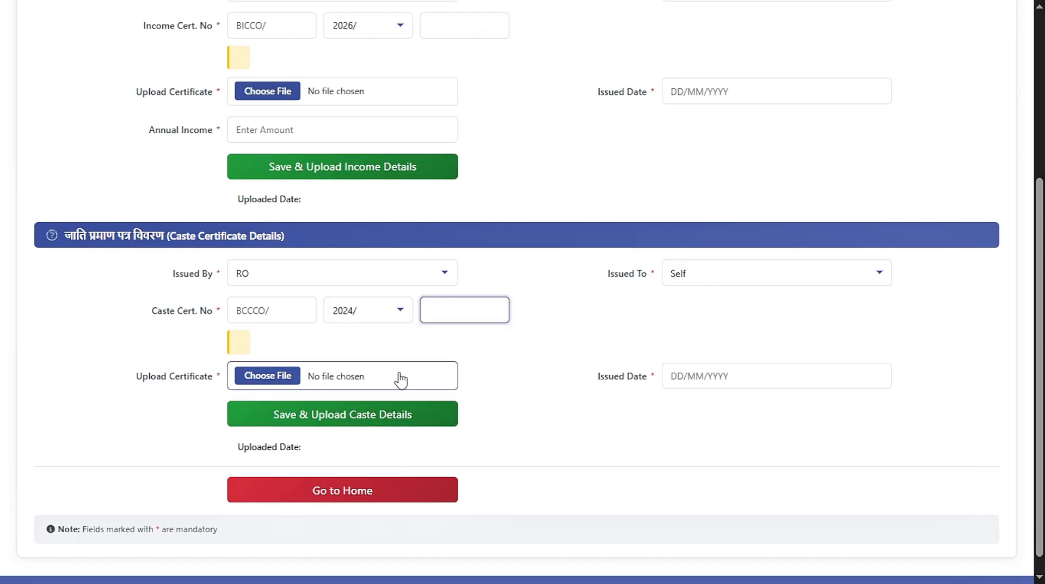
left_click(680, 375)
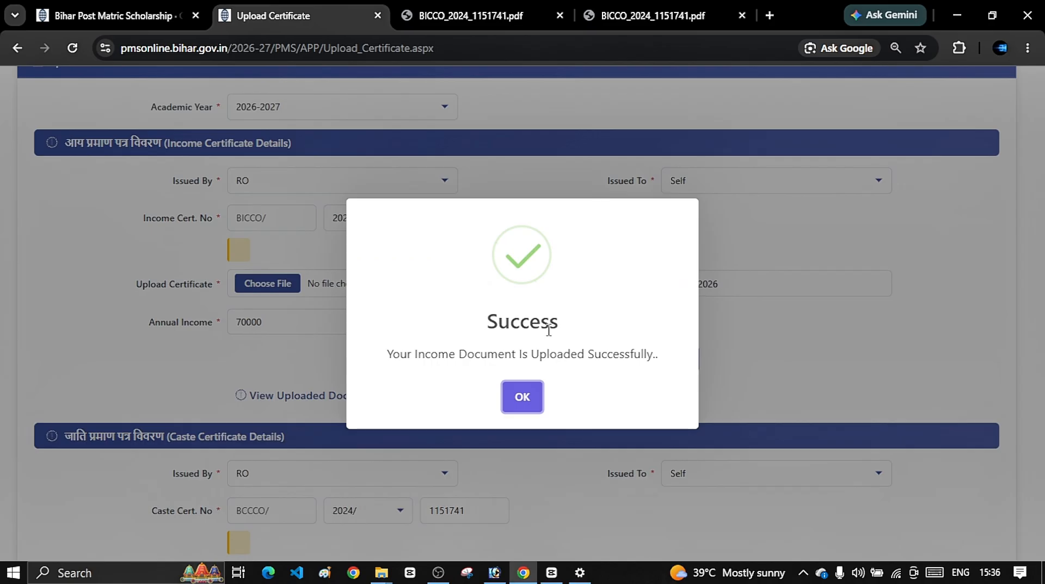
key("Return")
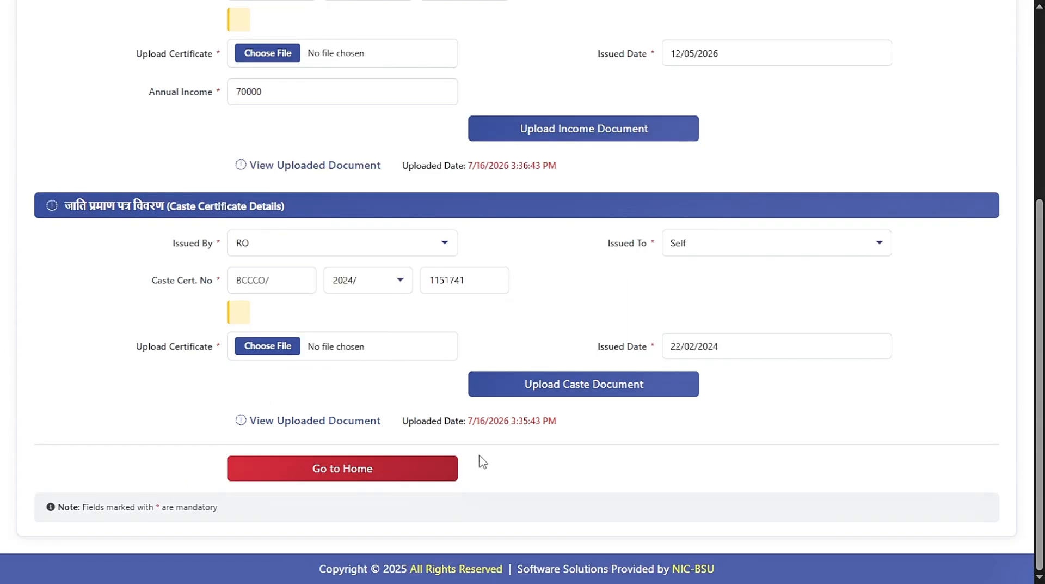
Return to the home page, open the Aadhaar seeding status page and run the status check
left_click(346, 478)
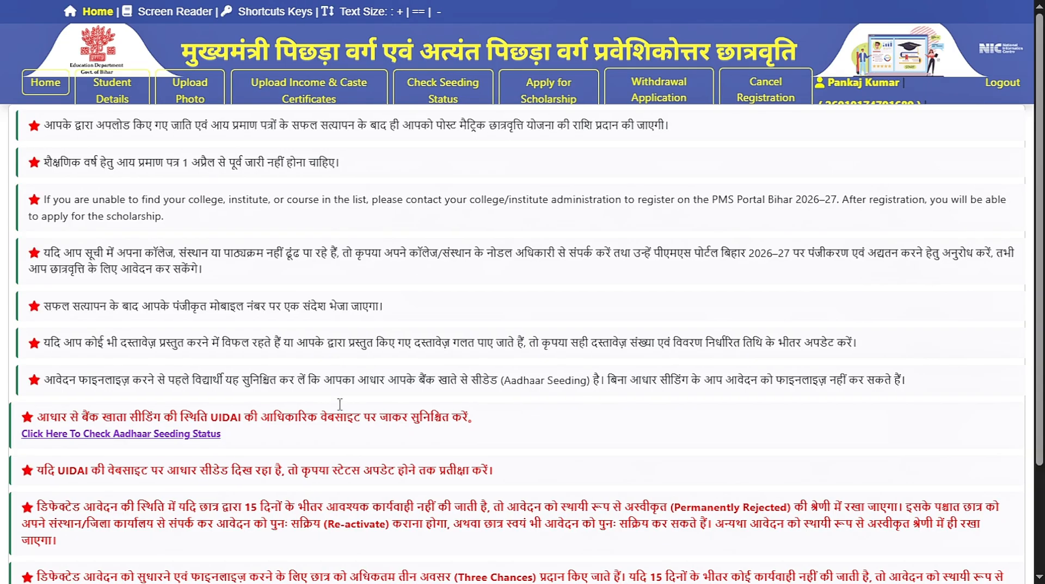
left_click(441, 96)
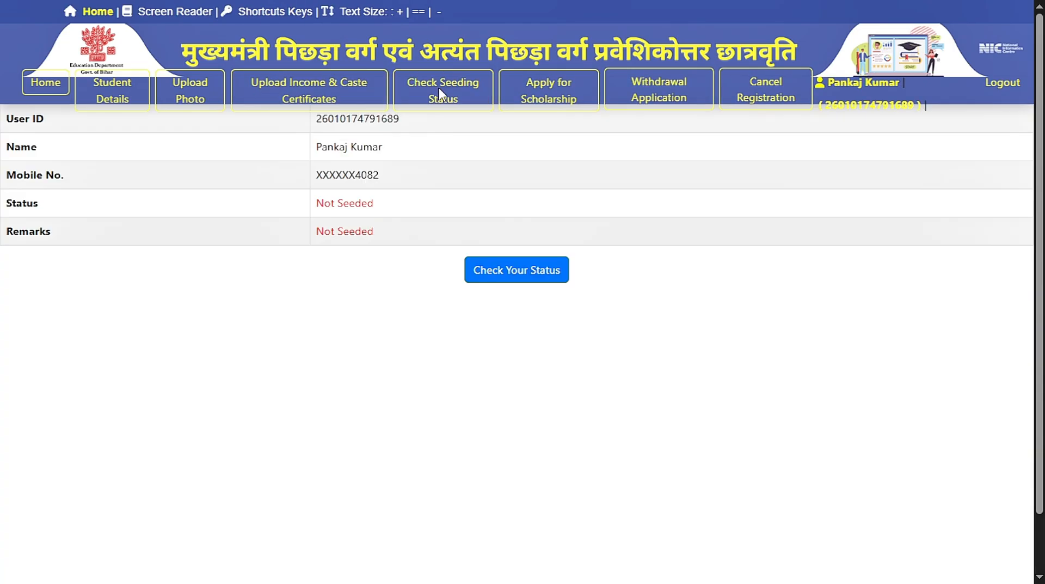
left_click(498, 283)
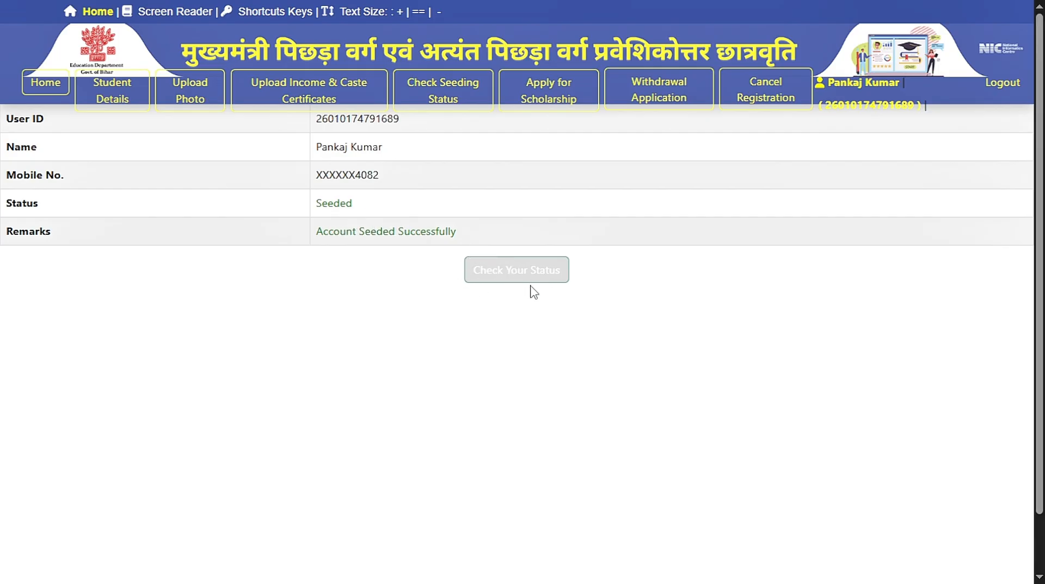
Open the scholarship application form, look over its sections and set the academic year to 2026-2027
left_click(564, 103)
scroll(360, 267, "down", 15)
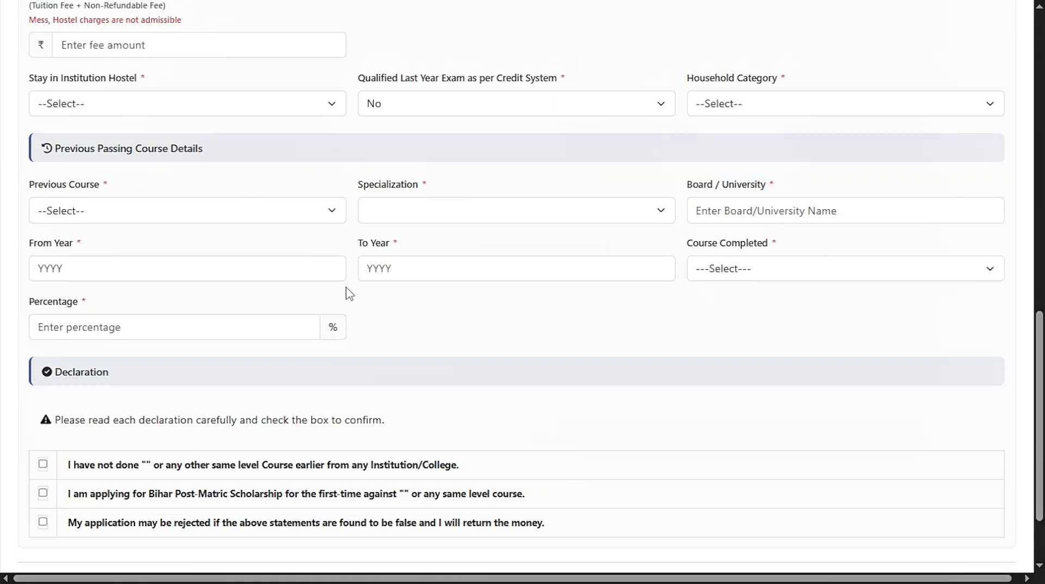
scroll(350, 294, "down", 5)
scroll(350, 354, "up", 20)
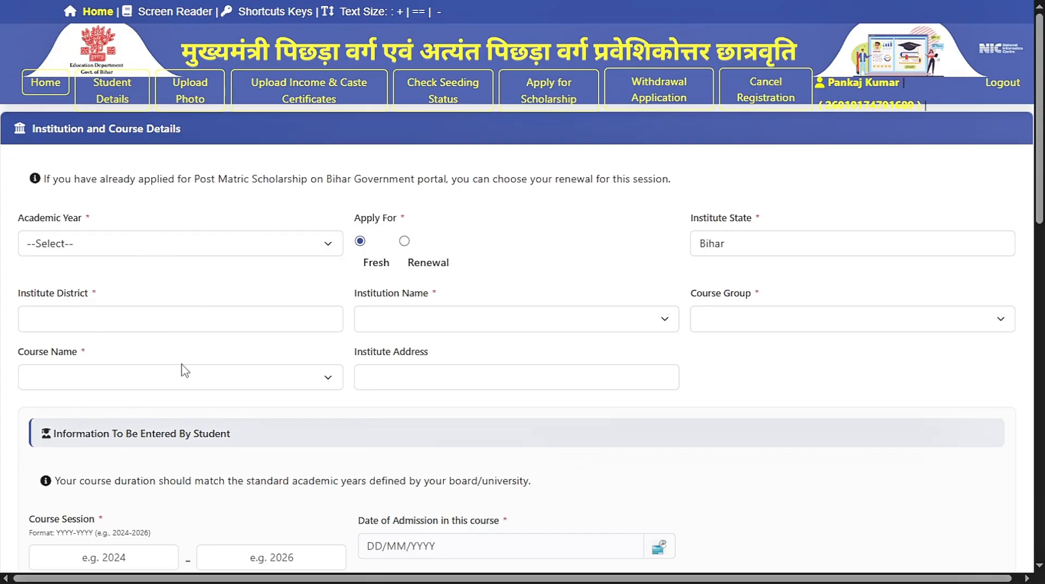
left_click(96, 243)
left_click(77, 287)
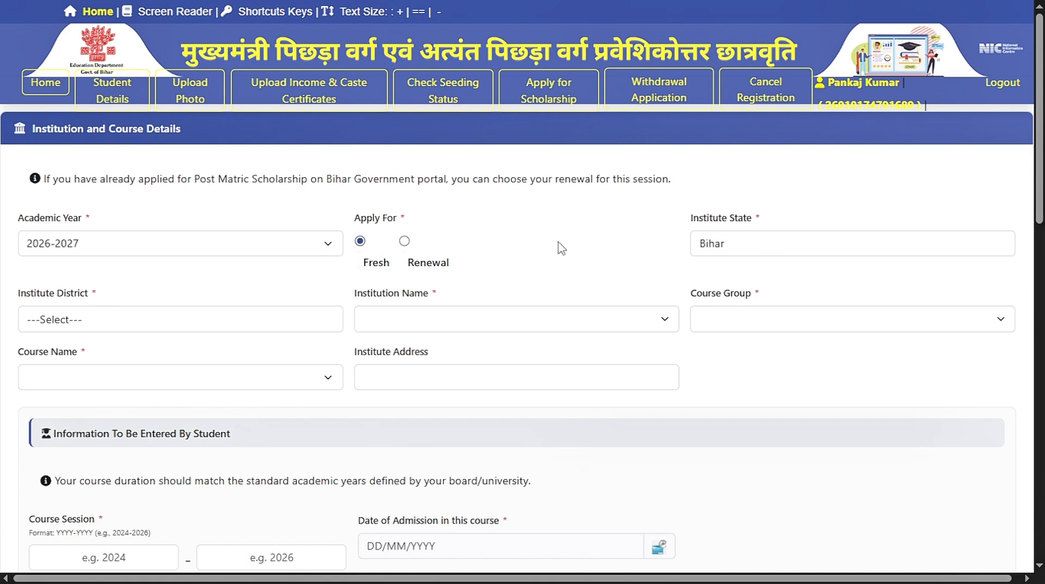
Set the institute district to SITAMARHI and choose Sri Laxmi Kishori College, Sitamarhi as the institution
left_click(763, 252)
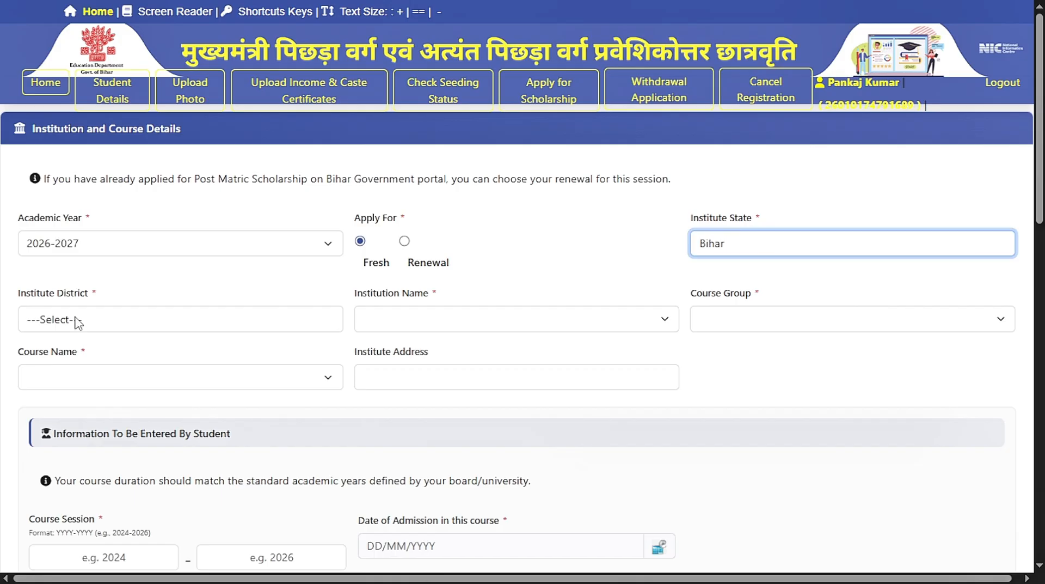
left_click(78, 323)
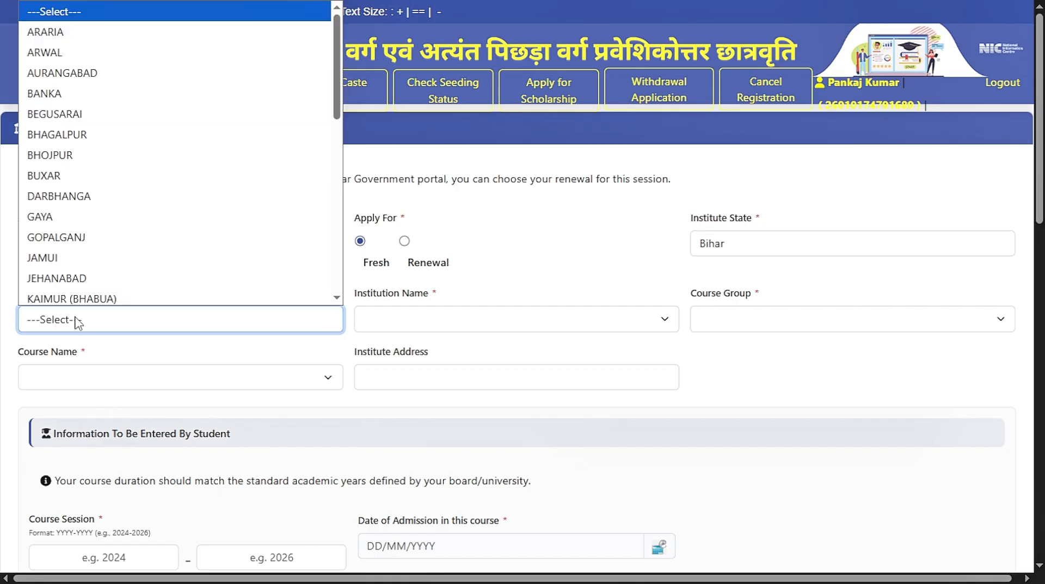
scroll(82, 196, "down", 6)
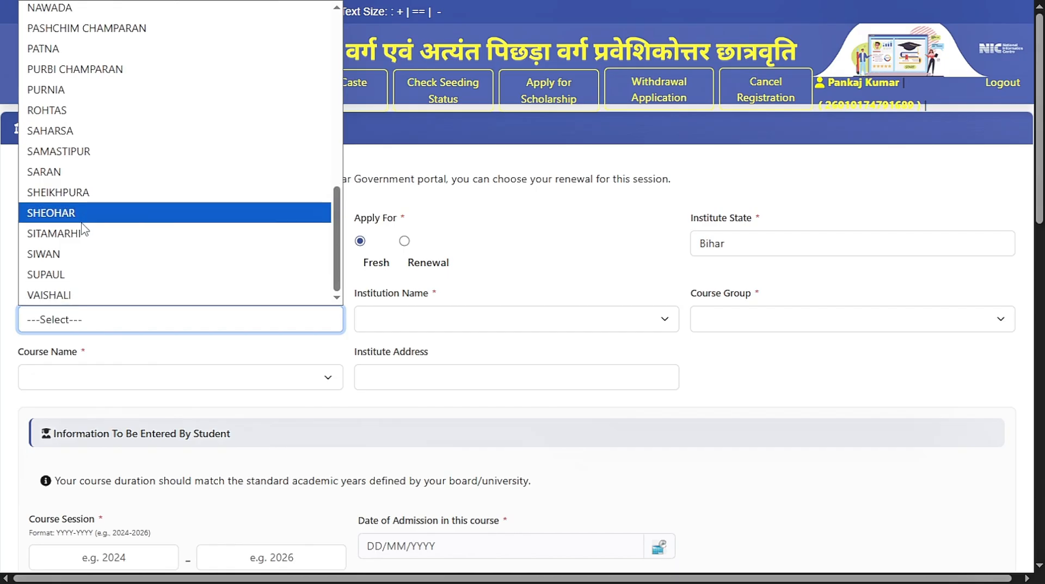
left_click(59, 233)
left_click(437, 325)
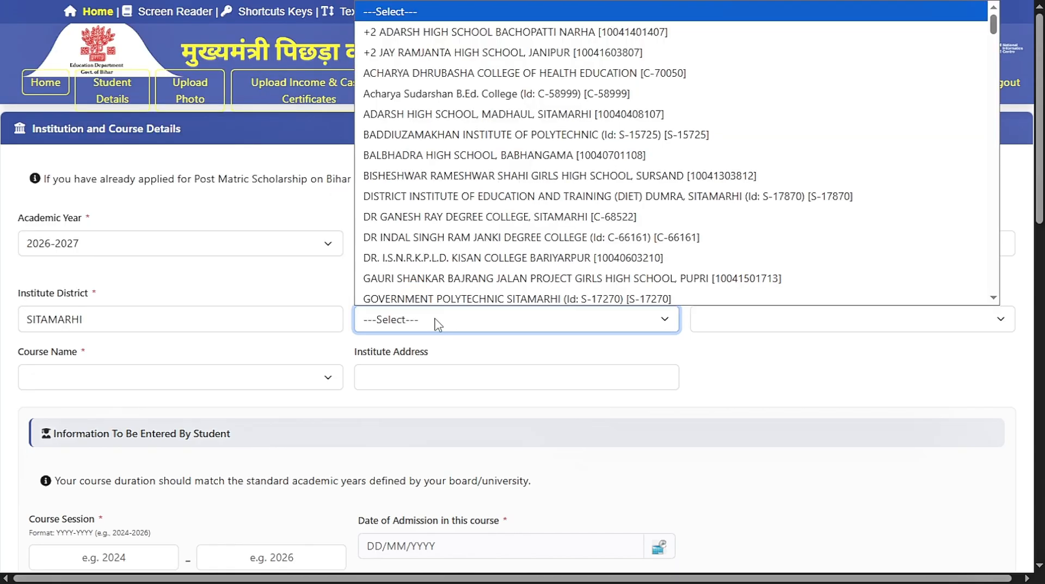
scroll(504, 246, "down", 5)
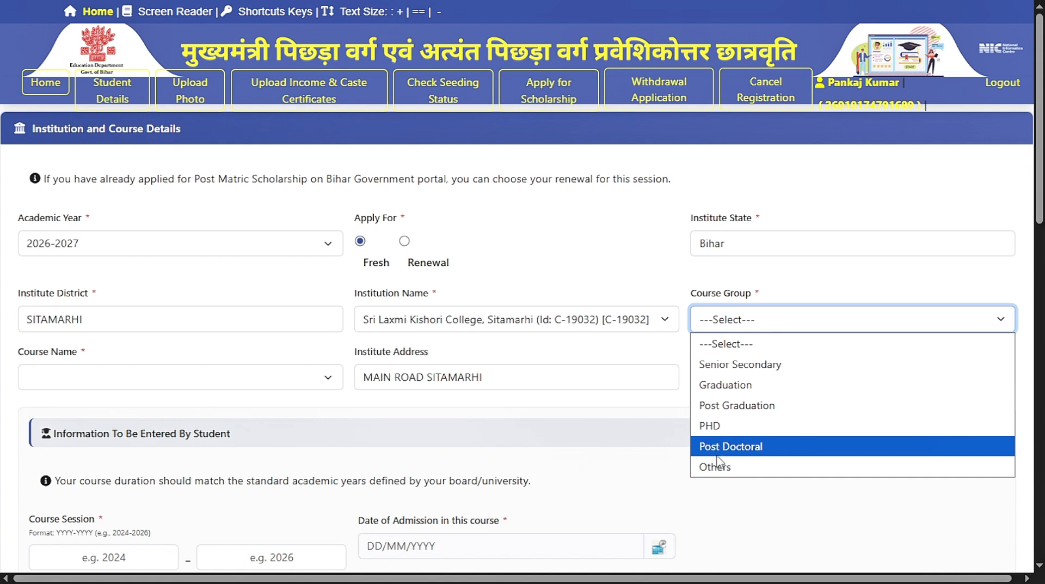
Choose Graduation as the course group and Degree in Science(3 Years) as the course name
left_click(144, 379)
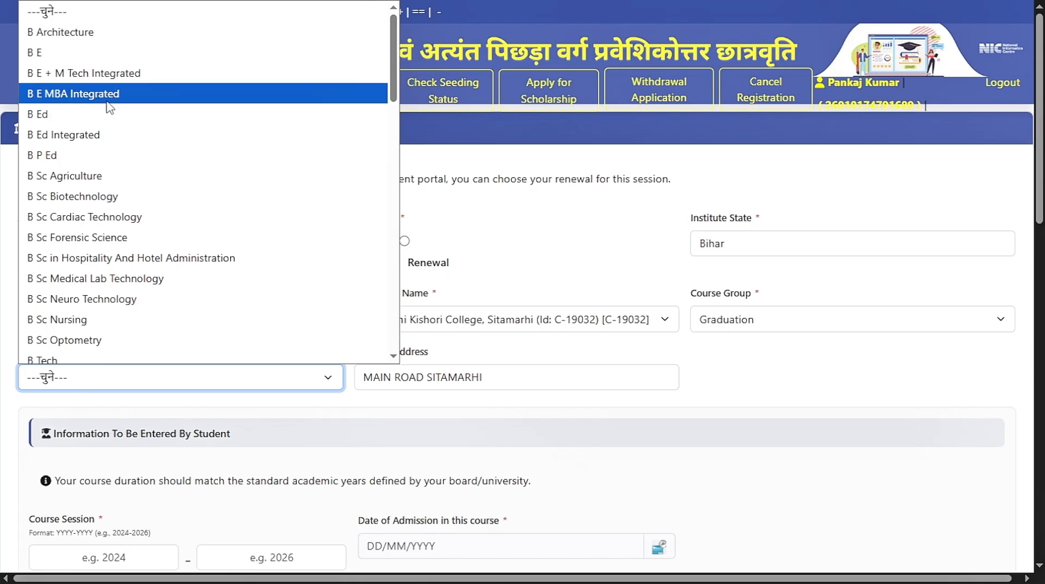
left_click(115, 217)
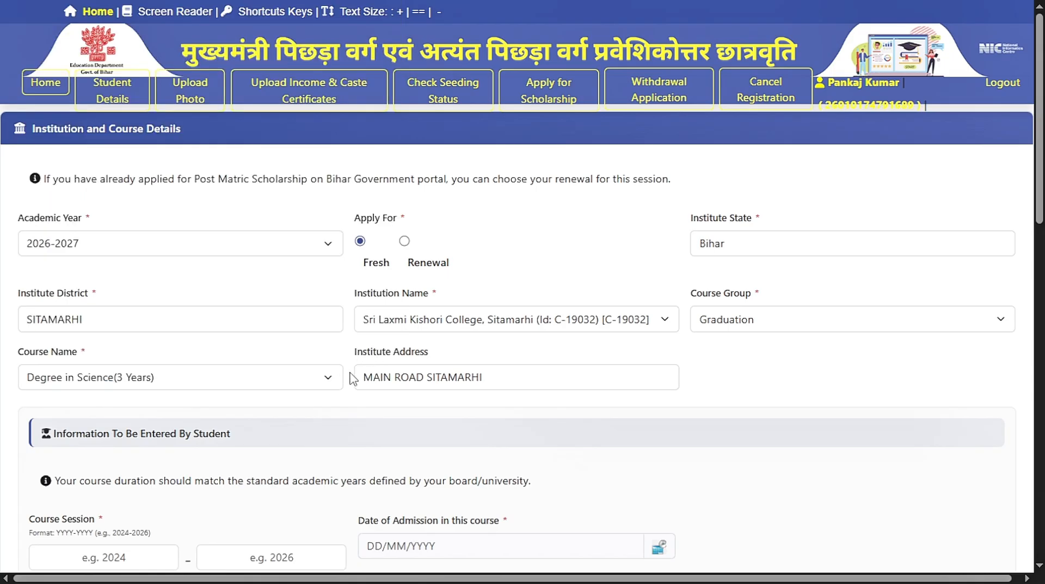
left_click_drag(486, 378, 363, 380)
left_click(362, 403)
Set the course session to 2026–2029 and the date of admission in this course to 14-05-2026
scroll(362, 403, "down", 2)
left_click_drag(57, 354, 532, 362)
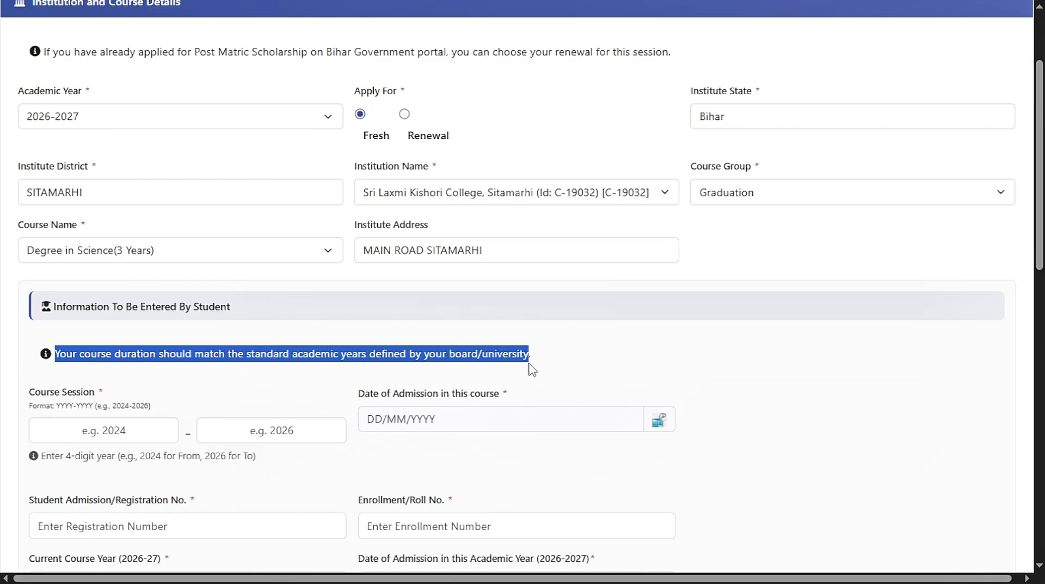
left_click(130, 426)
left_click(252, 428)
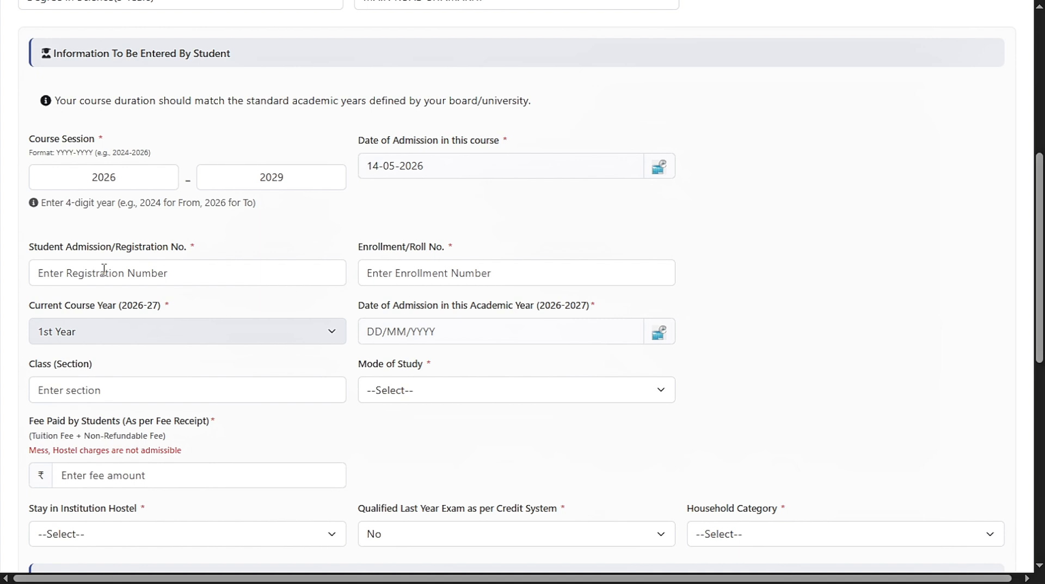
Set the date of admission in the 2026-2027 academic year to 14-05-2026, matching the course admission date
left_click(104, 269)
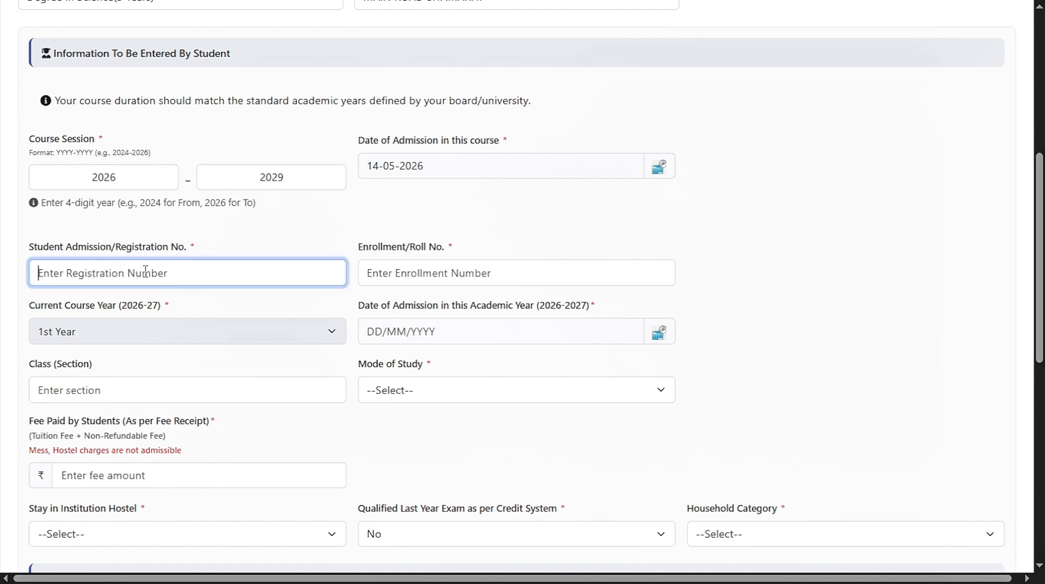
left_click(425, 270)
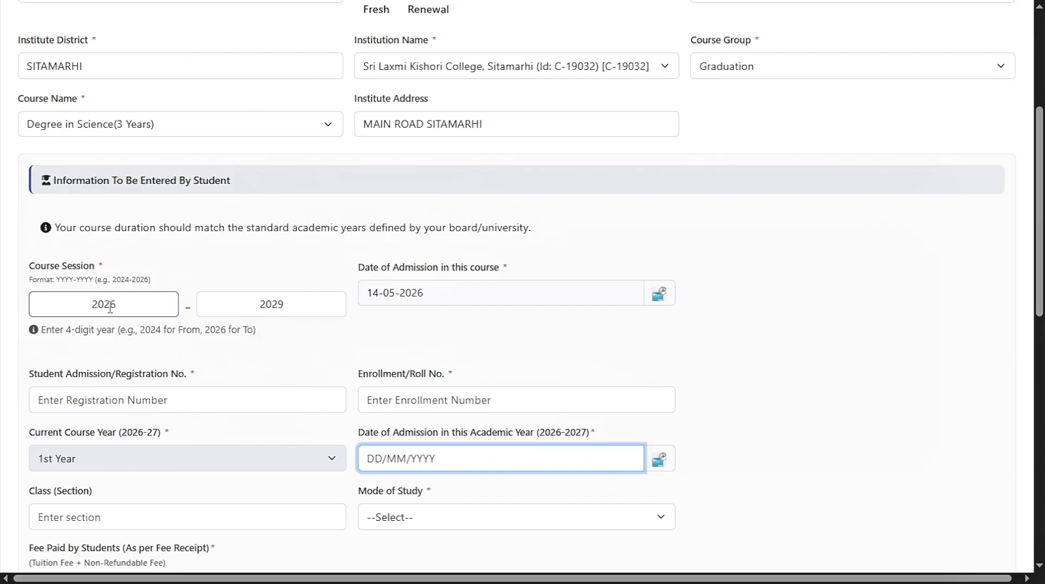
double_click(126, 305)
left_click_drag(292, 304, 266, 304)
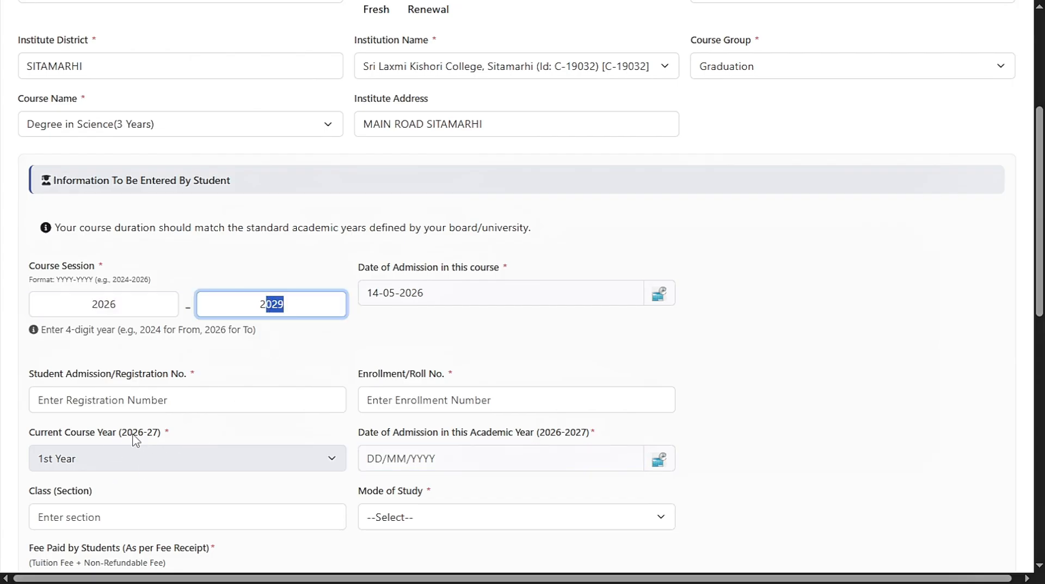
left_click(415, 294)
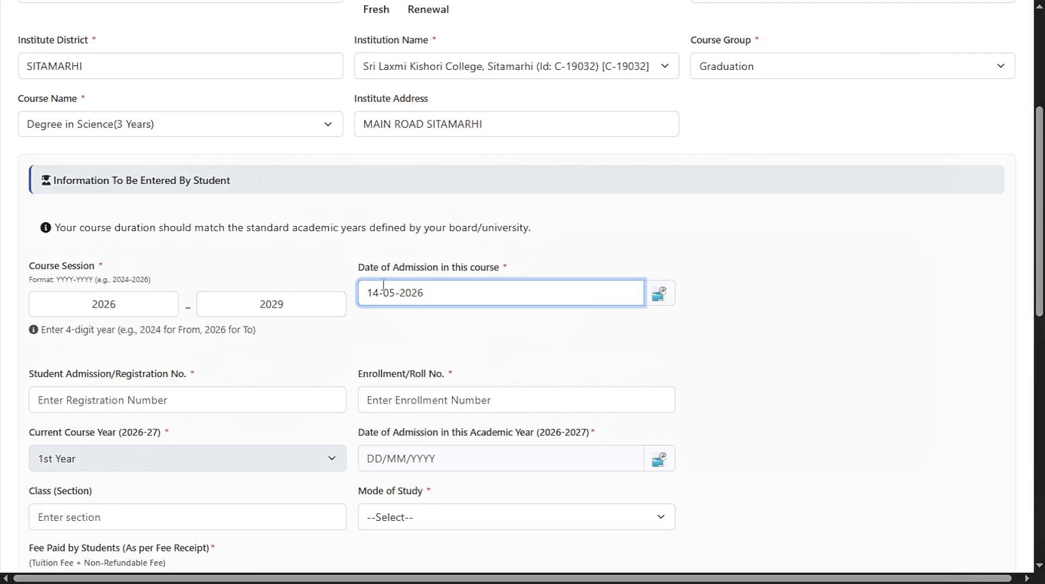
left_click(434, 460)
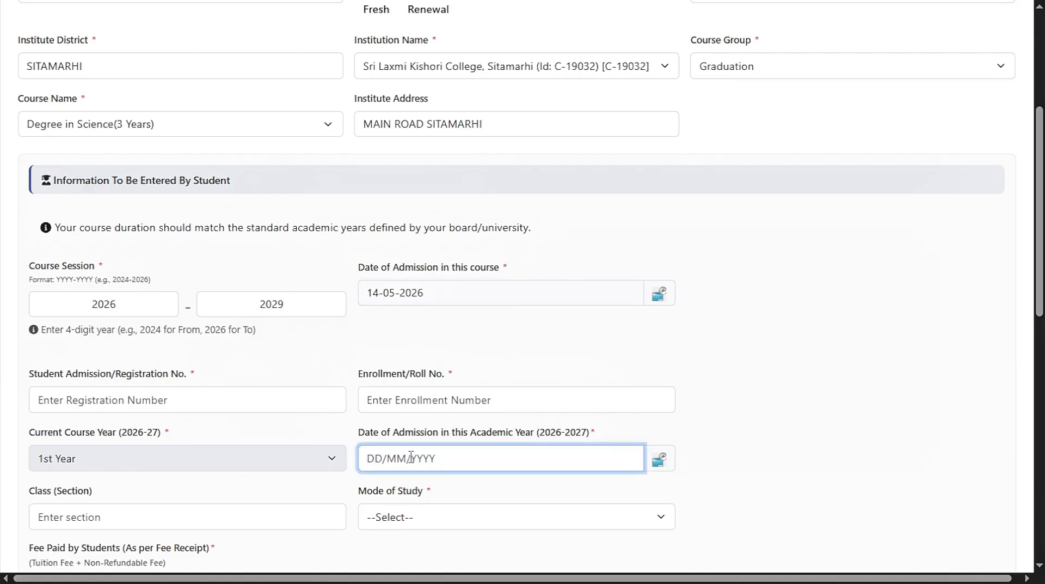
left_click(104, 312)
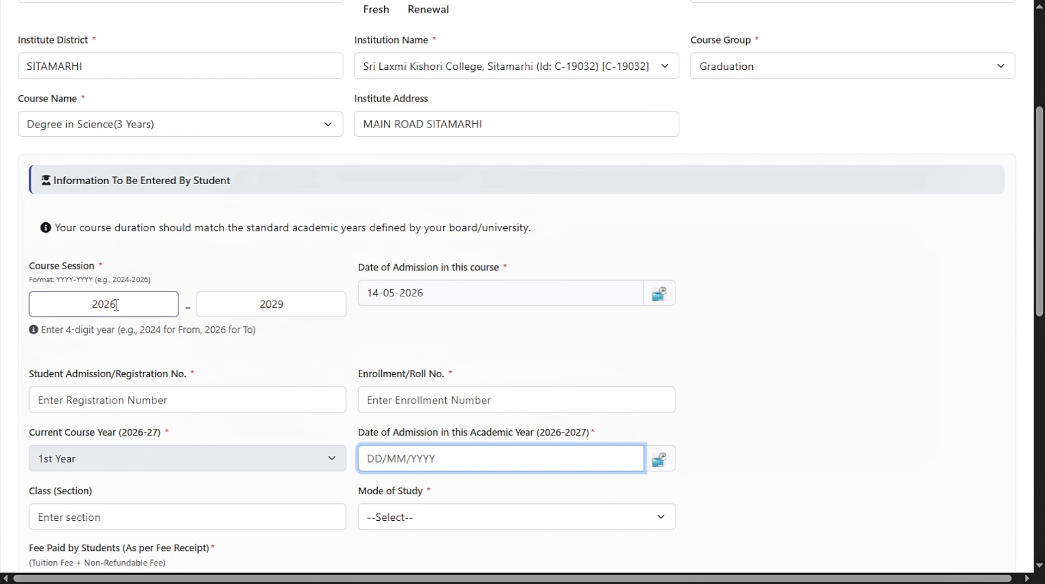
left_click(286, 300)
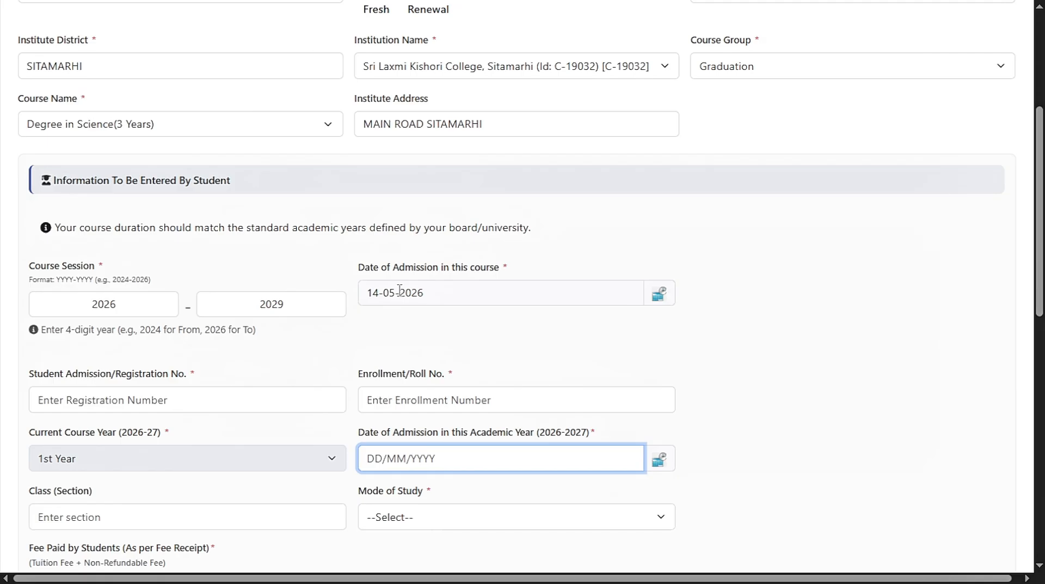
type("14-05-2026")
Set the mode of study to Regular, leaving the class section blank
scroll(382, 211, "down", 5)
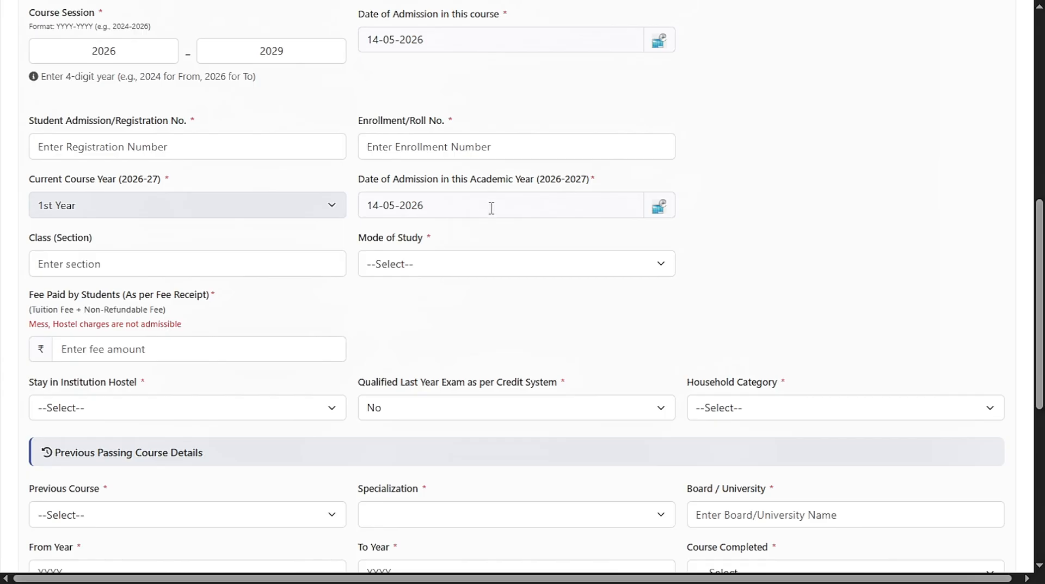
left_click(179, 259)
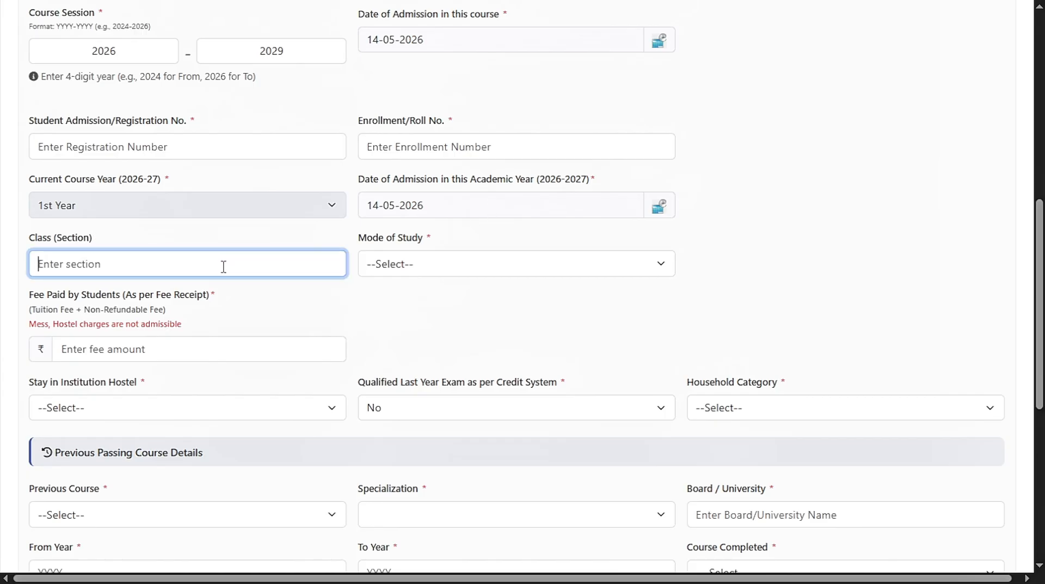
left_click_drag(330, 233, 442, 240)
left_click(408, 268)
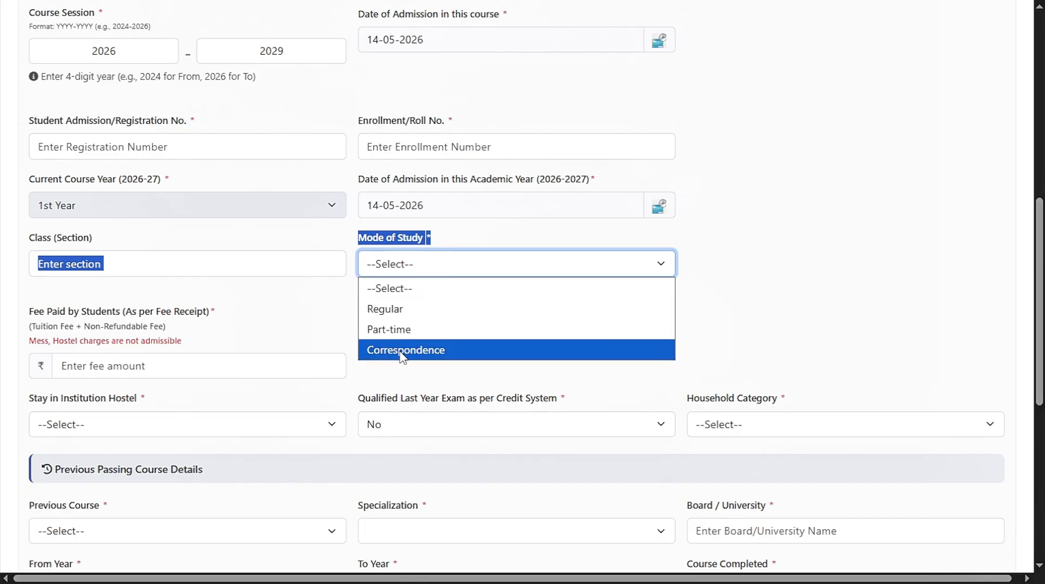
left_click(403, 306)
Set Stay in Institution Hostel to No and the household category to Others
left_click(91, 350)
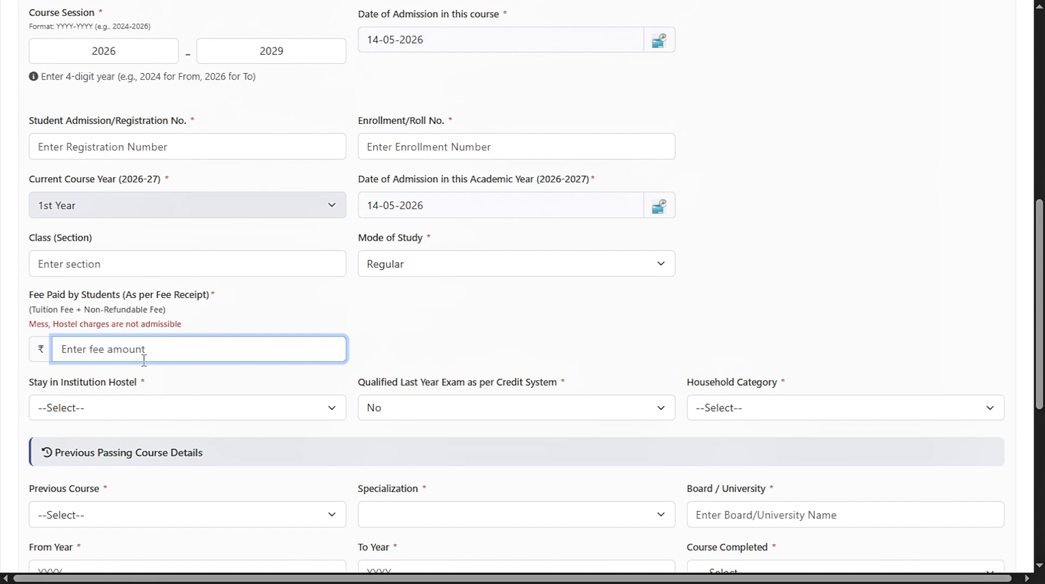
left_click(32, 322)
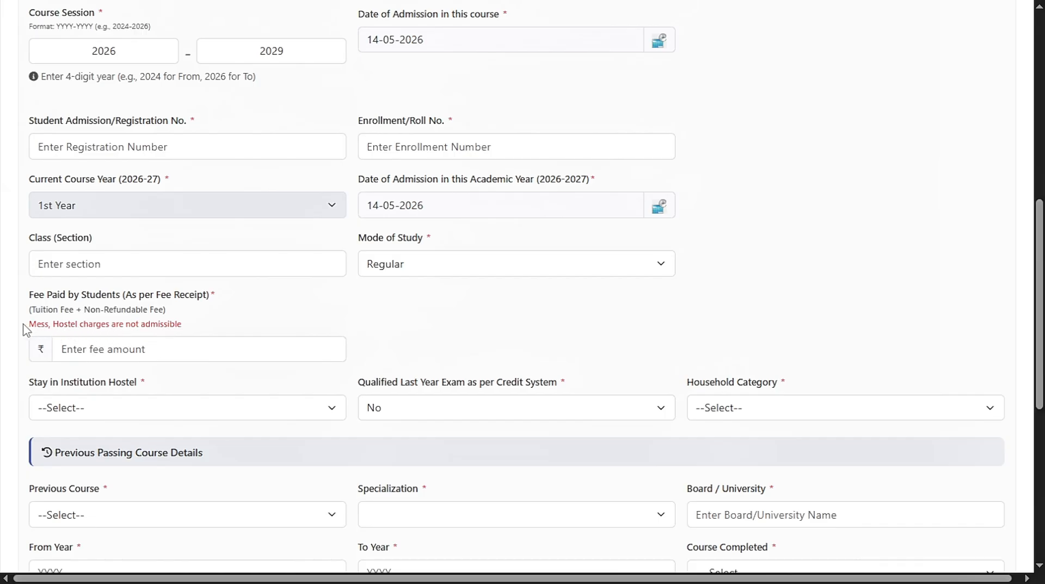
left_click(142, 348)
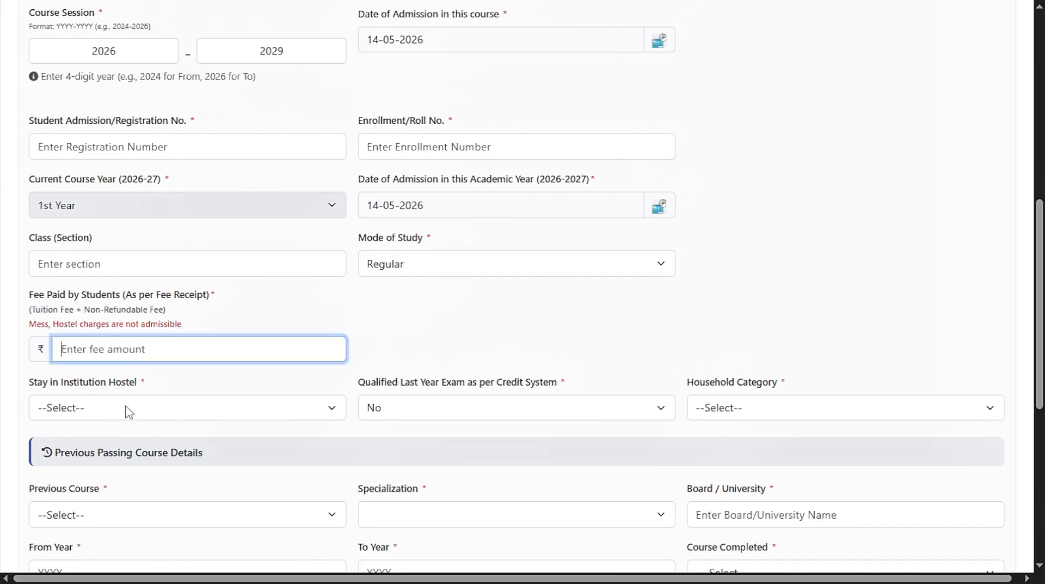
left_click(129, 412)
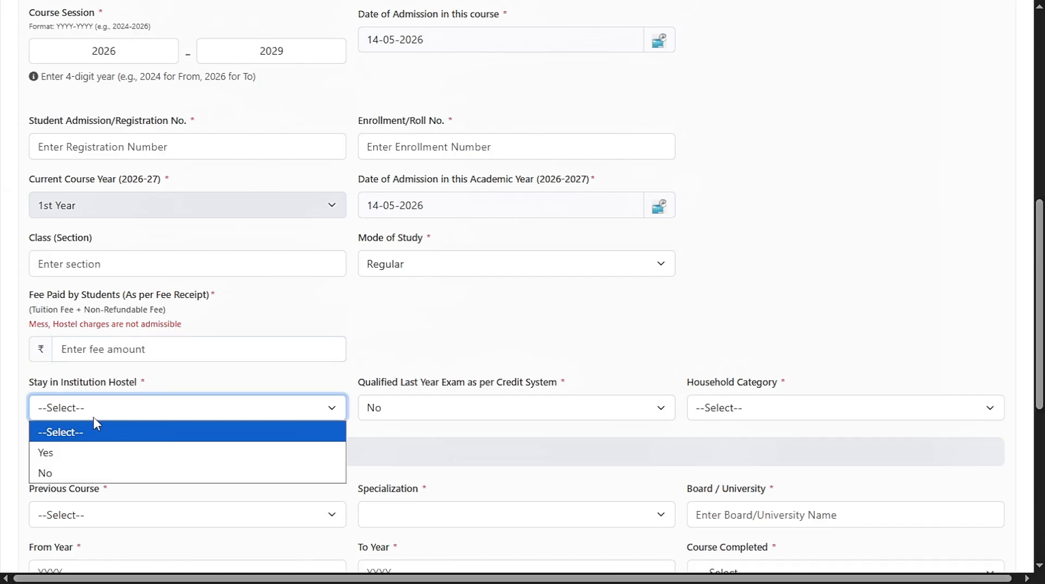
left_click(69, 472)
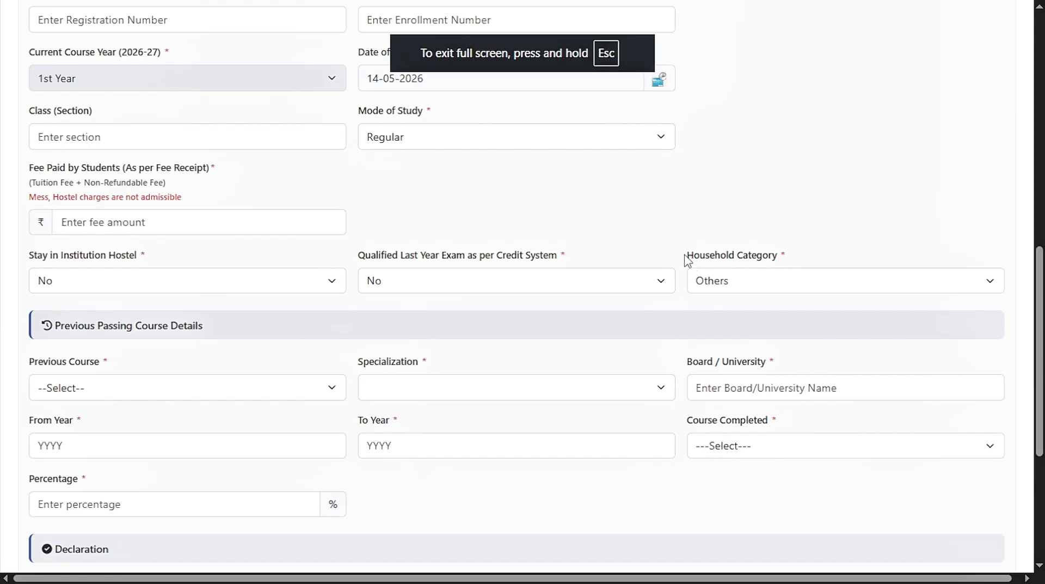
left_click_drag(686, 255, 782, 252)
left_click(765, 282)
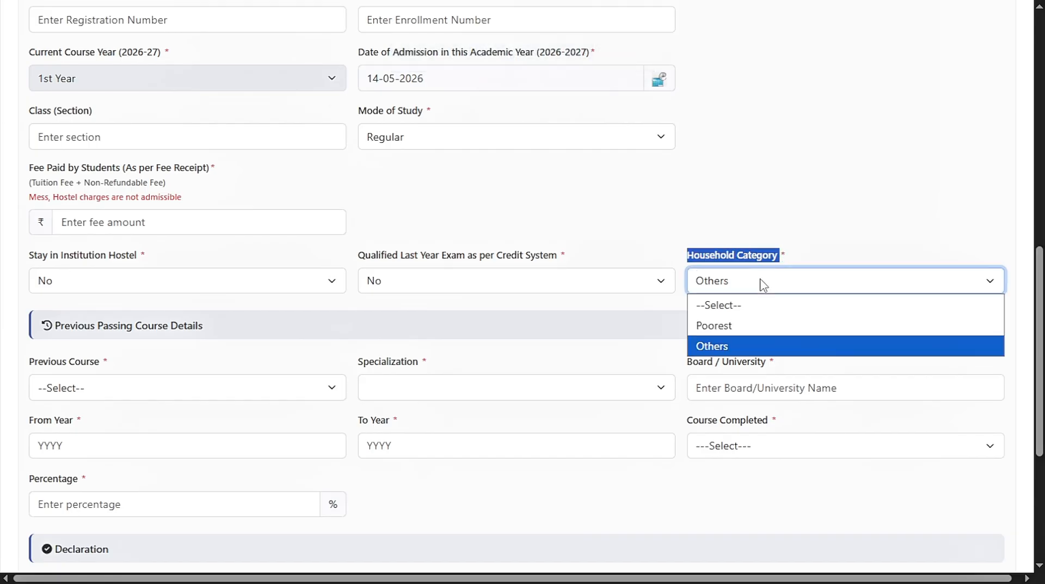
left_click(729, 347)
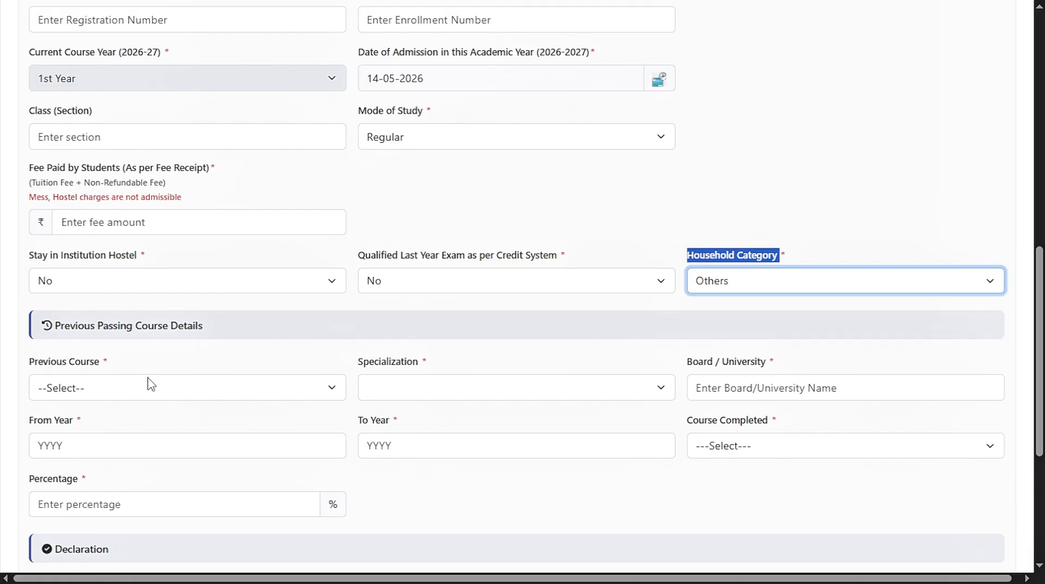
In the previous passing course details, choose the Group-D course category and the specialization Senior Secondary(10+2) Science
left_click_drag(54, 325, 209, 338)
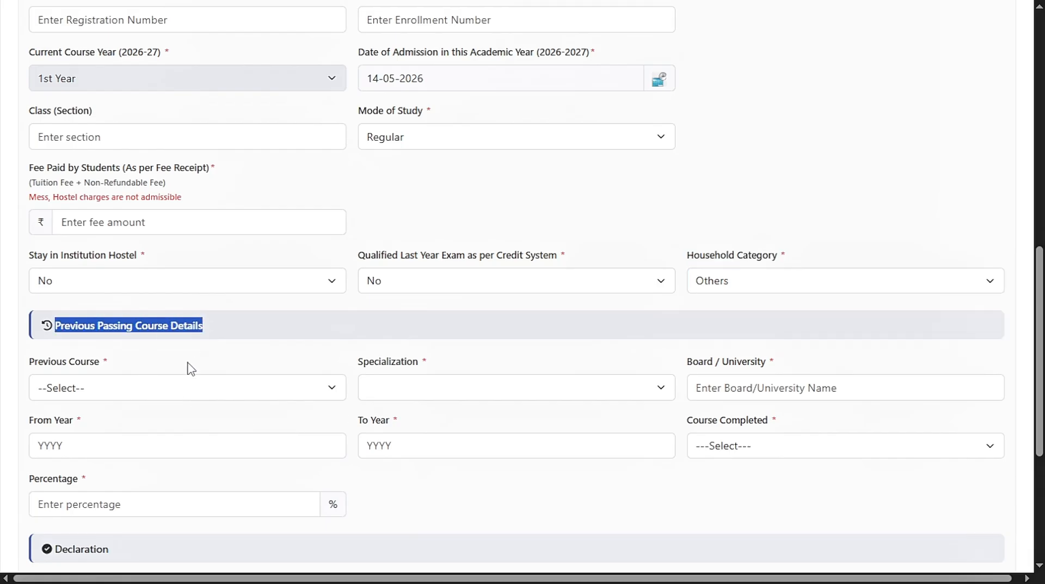
left_click(174, 385)
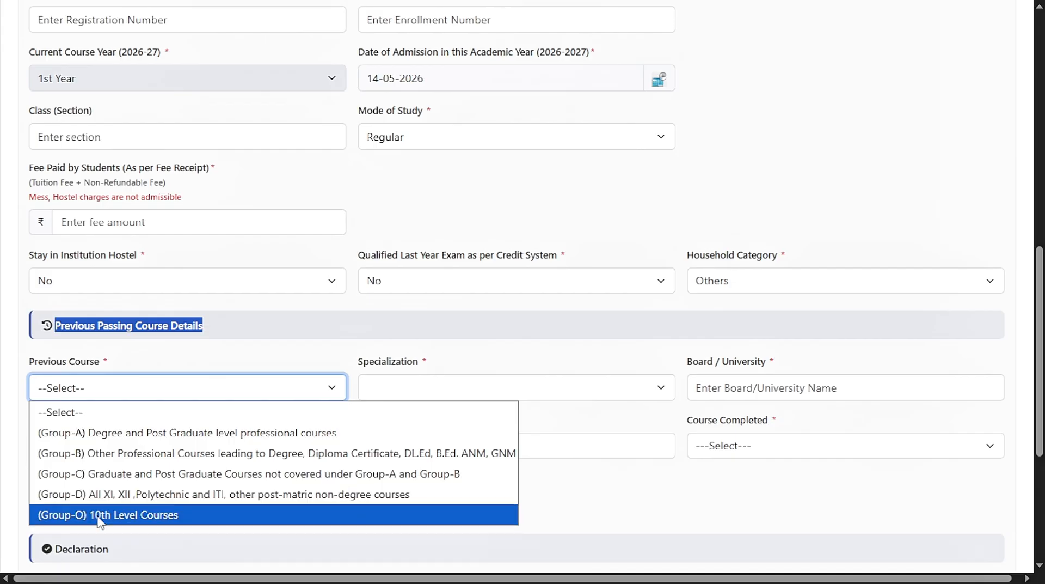
left_click(126, 494)
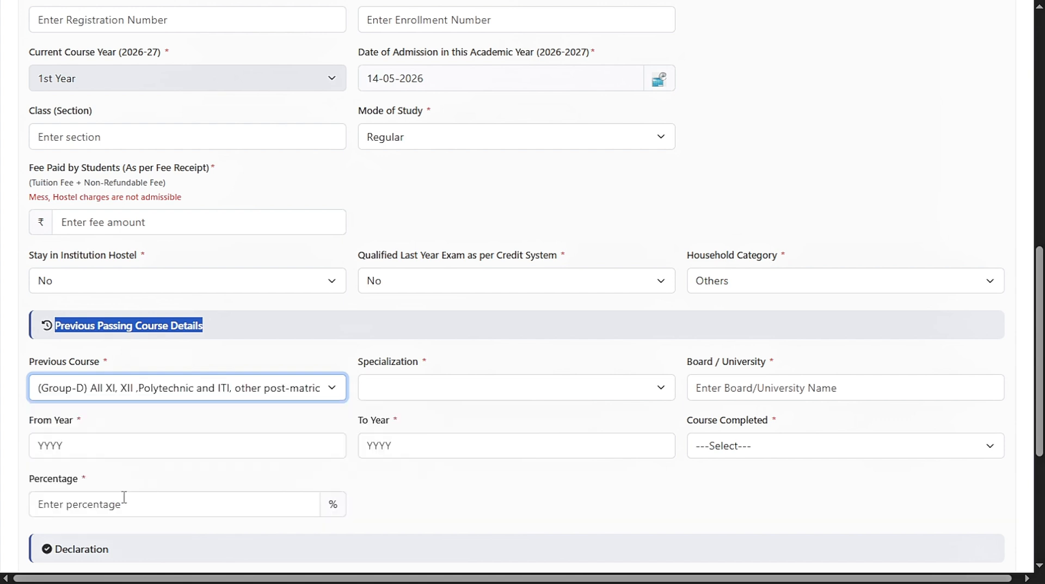
left_click(395, 379)
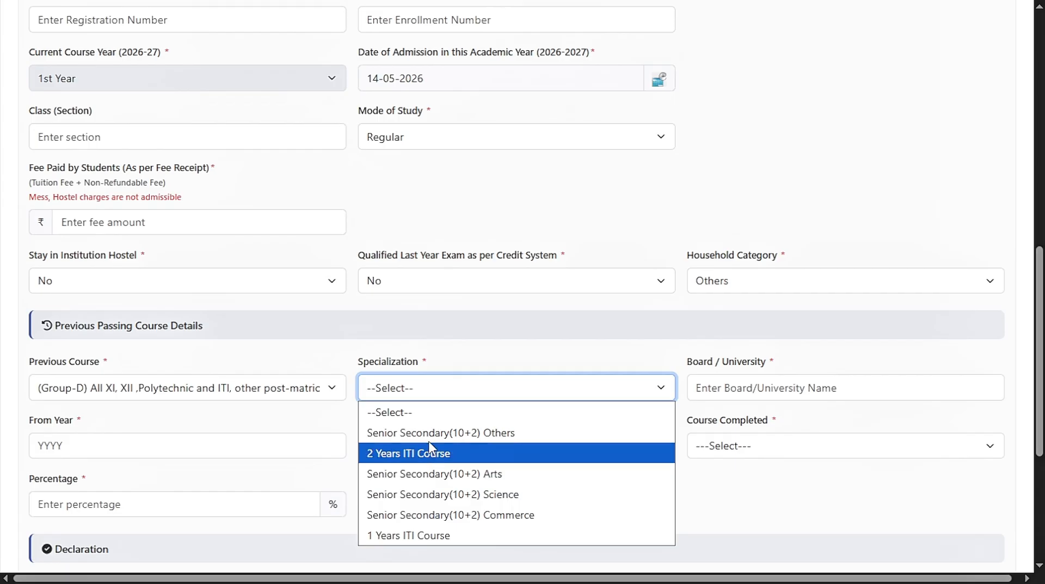
left_click(435, 493)
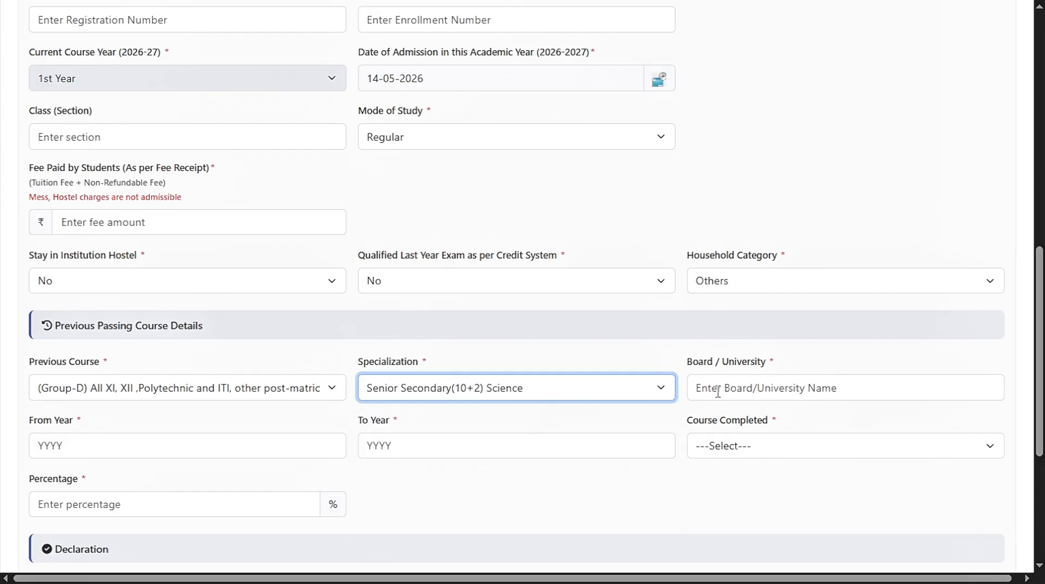
Enter BSEB PATNA as the board or university of the previous course
left_click(718, 392)
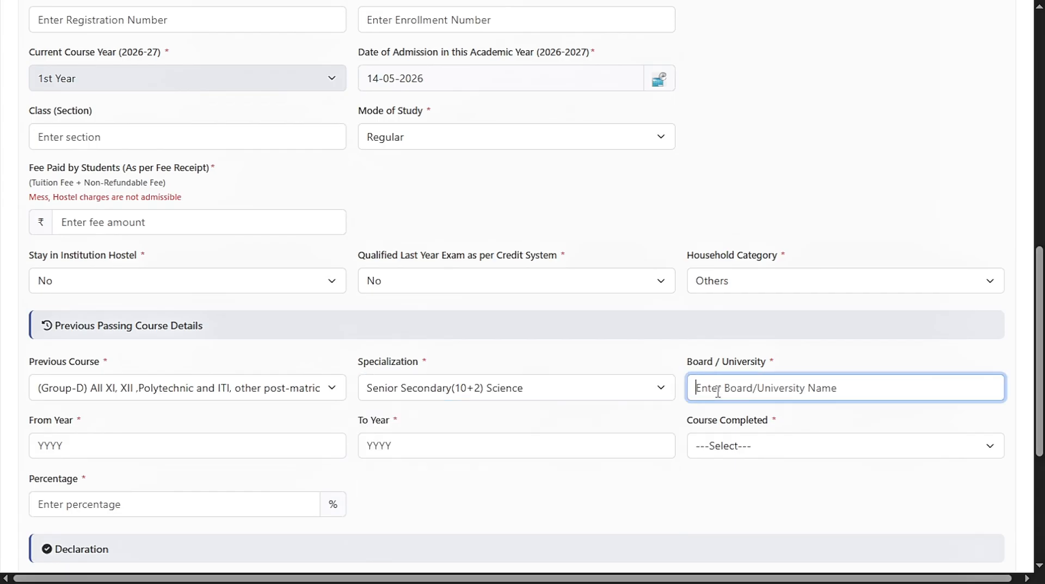
type("BSEB PATNA")
key("Tab")
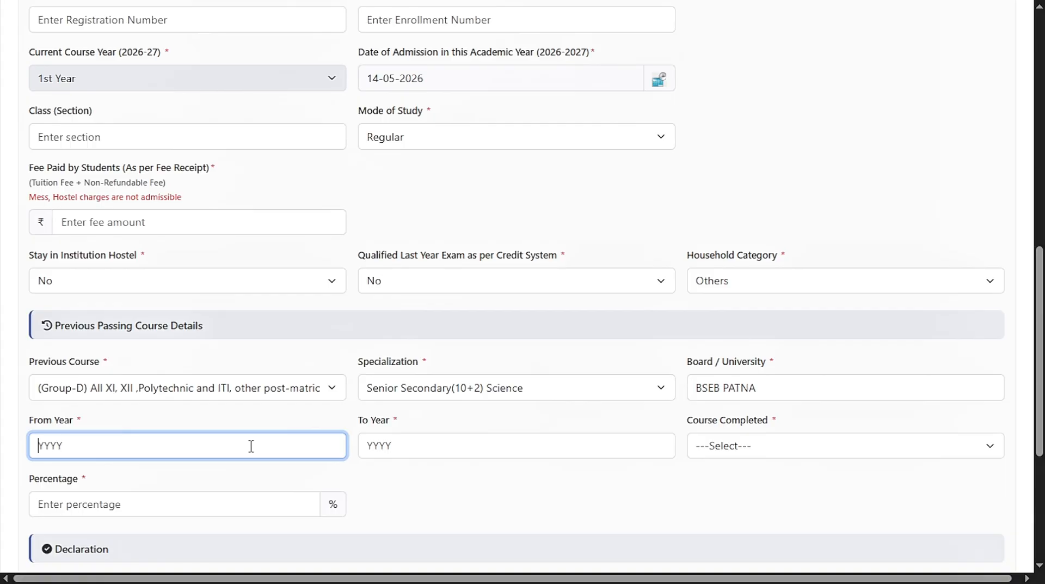
Set the previous course's period from 2024 to 2026 and set Course Completed to Yes
type("2024")
key("Tab")
type("2026")
left_click(715, 441)
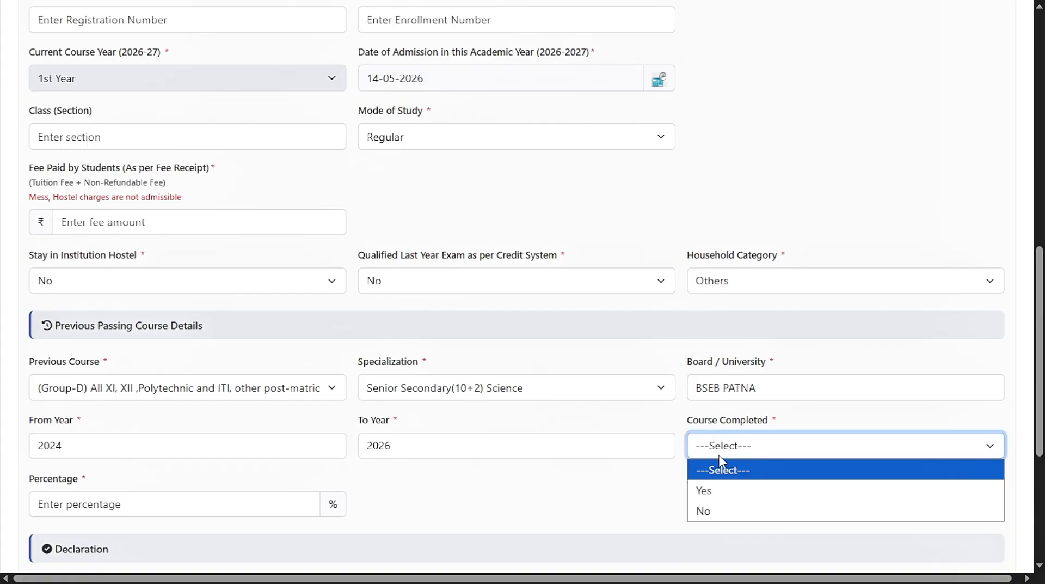
left_click(721, 490)
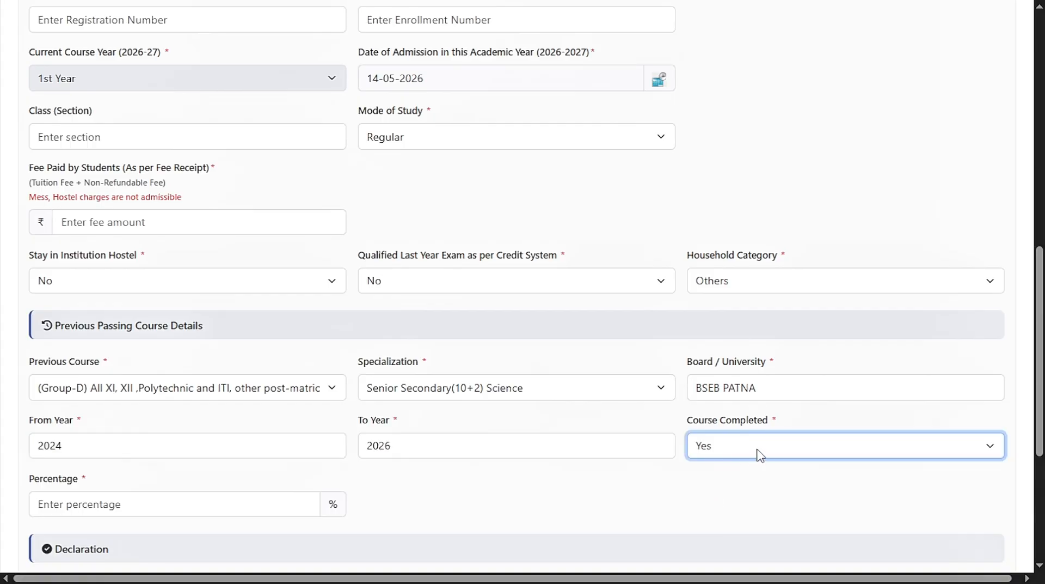
Enter 51 as the percentage obtained in the previous passing course
scroll(337, 468, "down", 2)
left_click(87, 377)
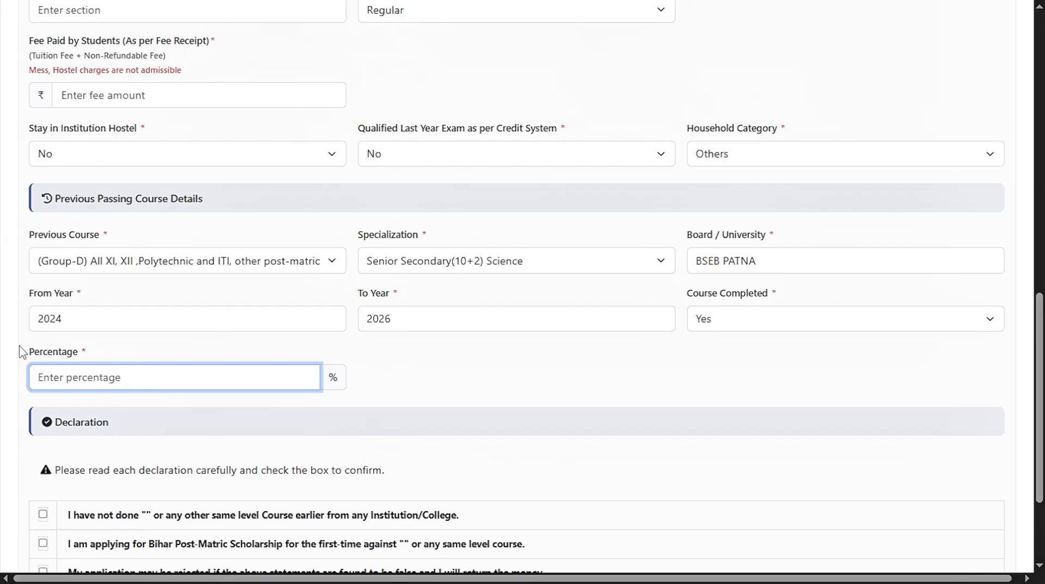
left_click_drag(20, 346, 102, 360)
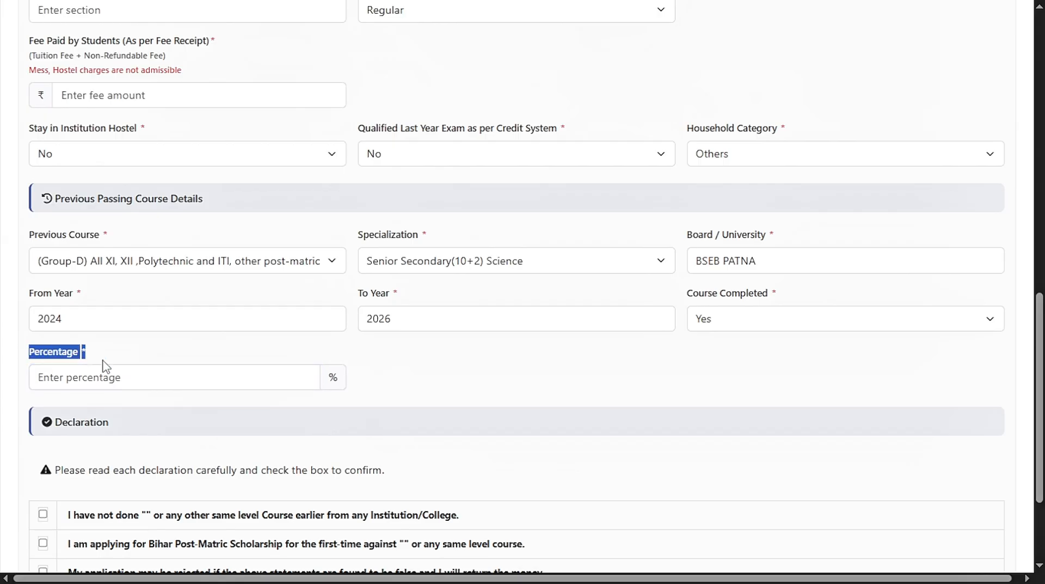
left_click(100, 376)
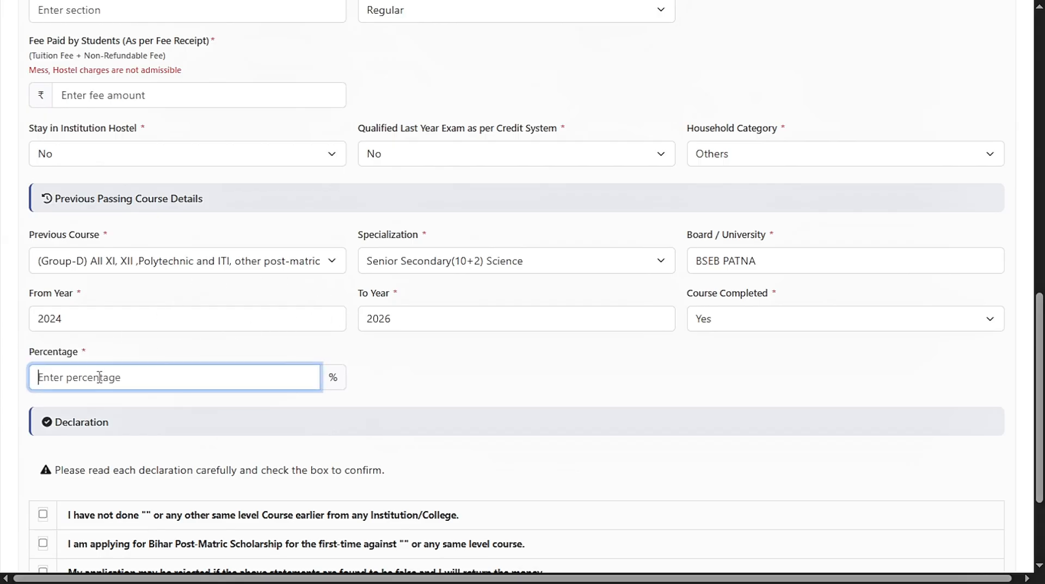
type("51")
Accept all three declarations below the previous course details, preview the application and continue to its finalization
scroll(126, 373, "down", 3)
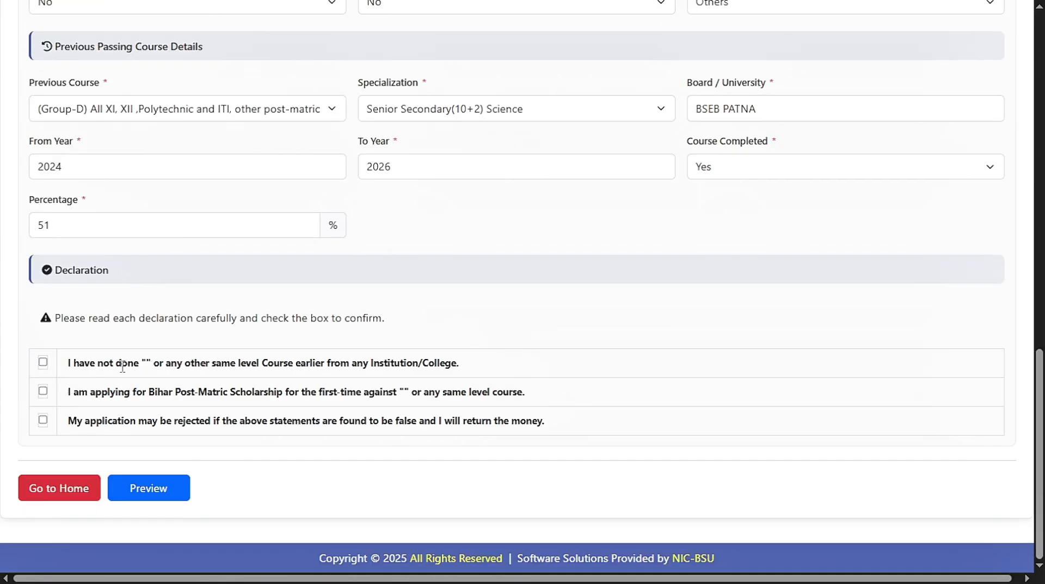
left_click(43, 363)
left_click(43, 391)
left_click(43, 419)
left_click(148, 488)
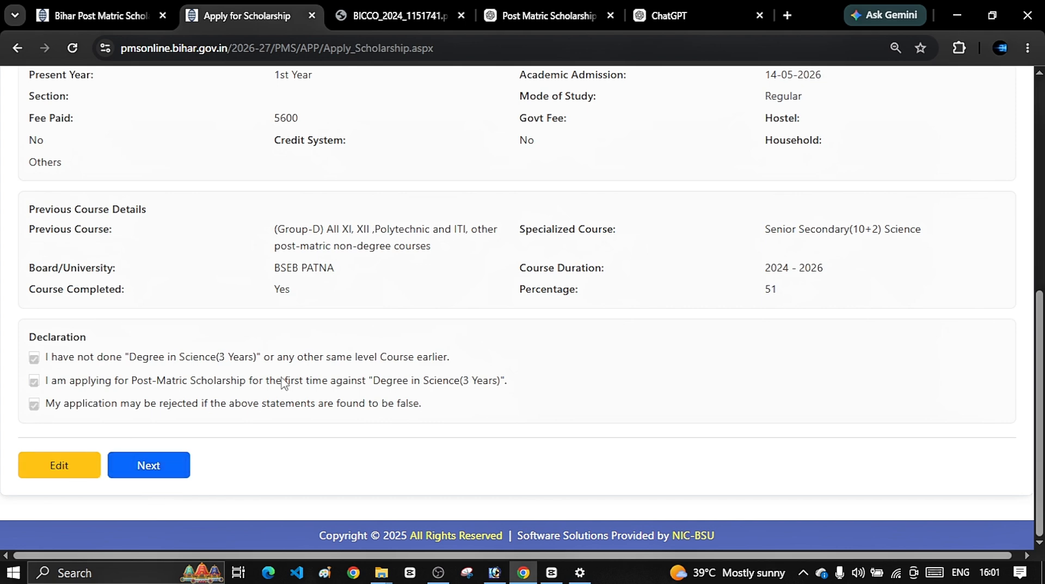
left_click(169, 472)
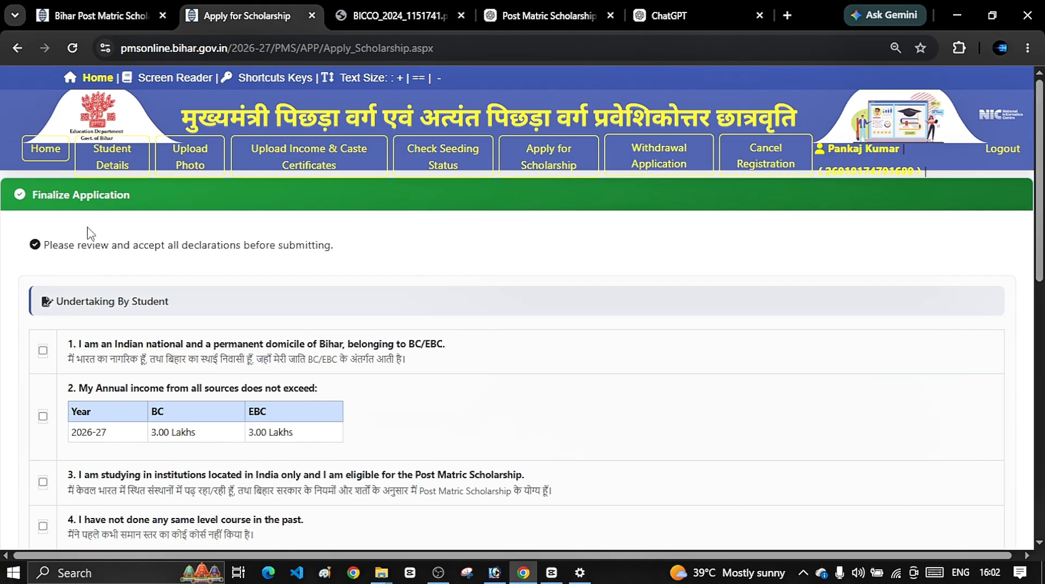
Review the student undertakings and accept all 12 of them
left_click_drag(58, 246, 337, 291)
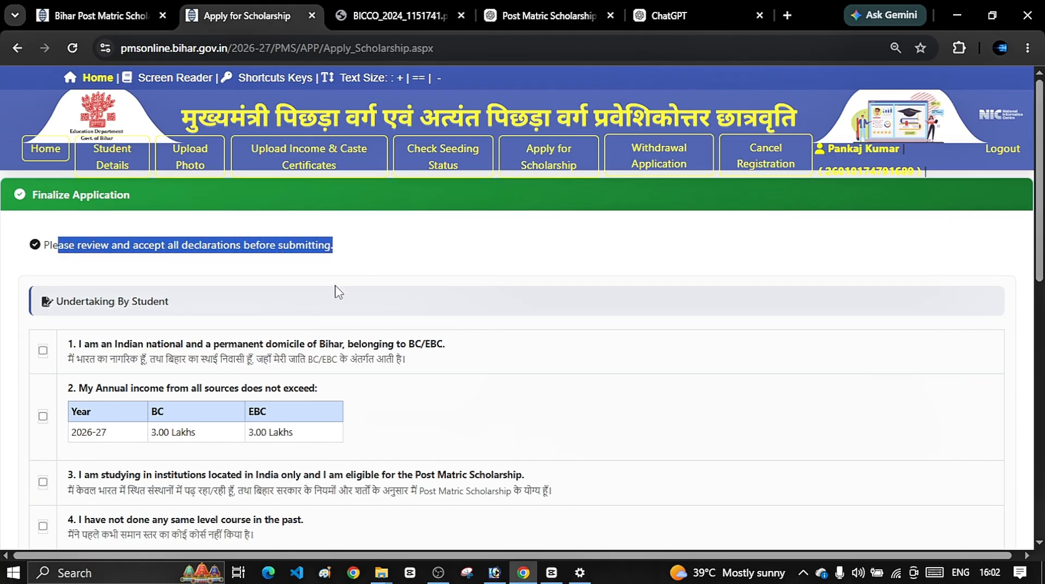
scroll(139, 352, "down", 2)
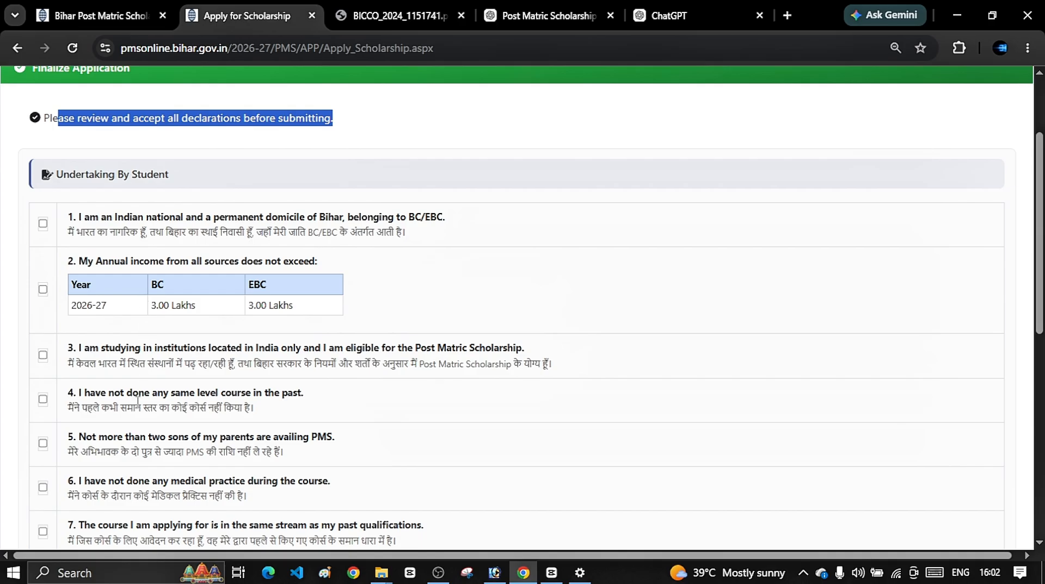
scroll(137, 402, "down", 4)
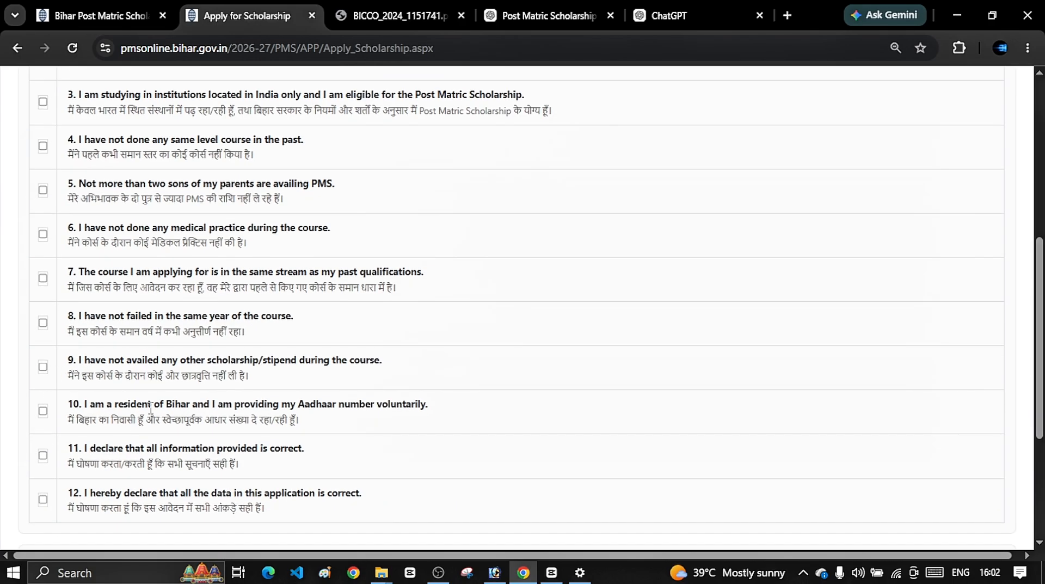
scroll(150, 409, "down", 2)
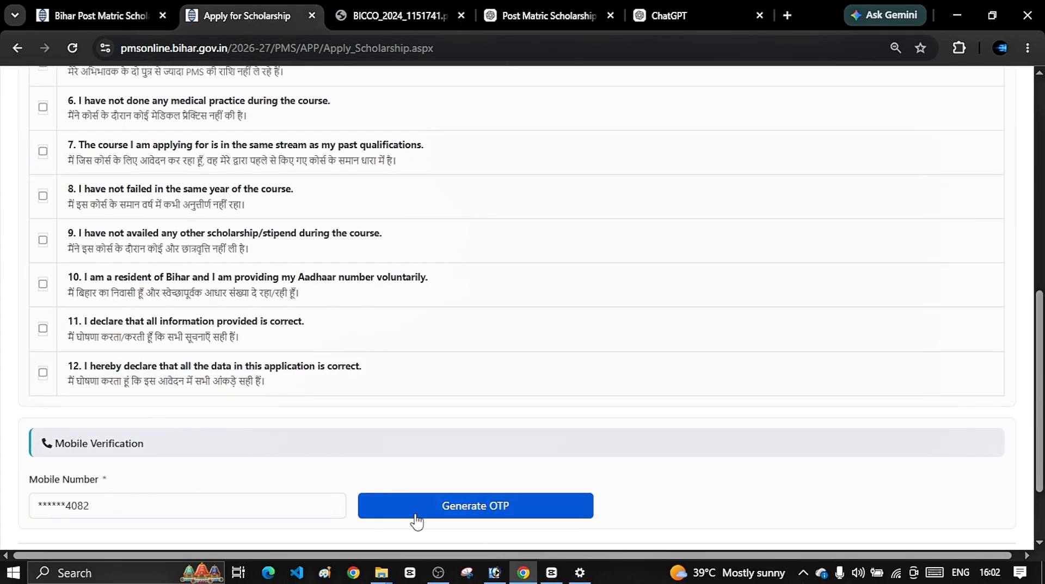
scroll(203, 401, "up", 6)
left_click(43, 225)
left_click(42, 226)
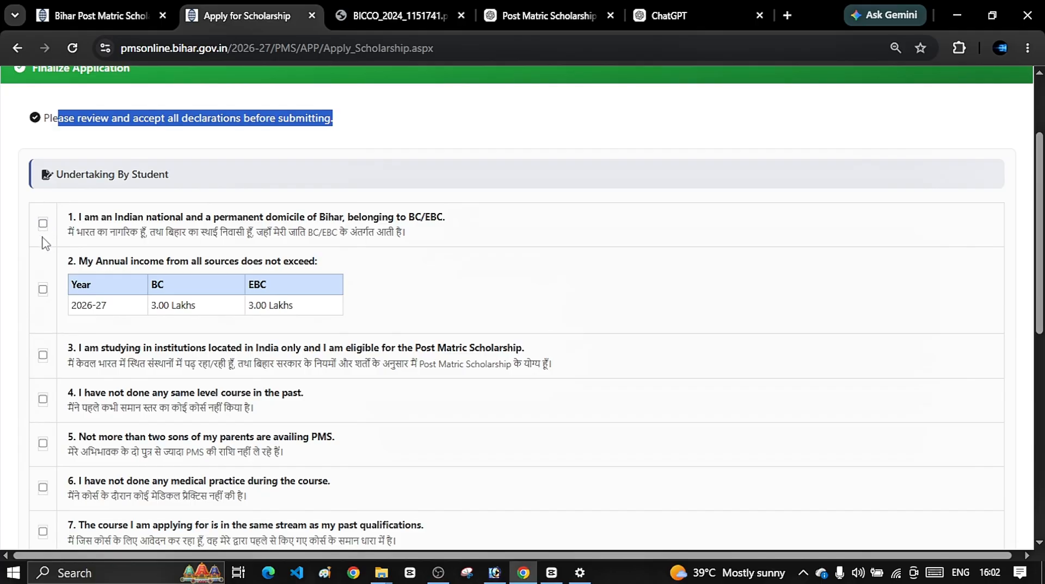
left_click(43, 224)
left_click(43, 292)
scroll(42, 297, "down", 2)
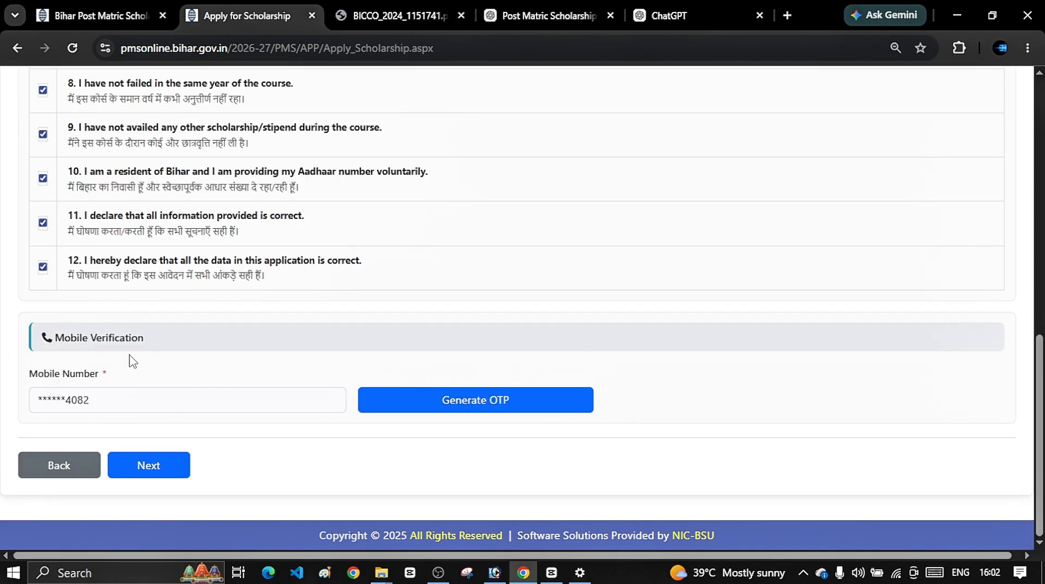
Verify the registered mobile number by requesting an OTP and entering the verification code, and continue to the document upload
left_click(431, 406)
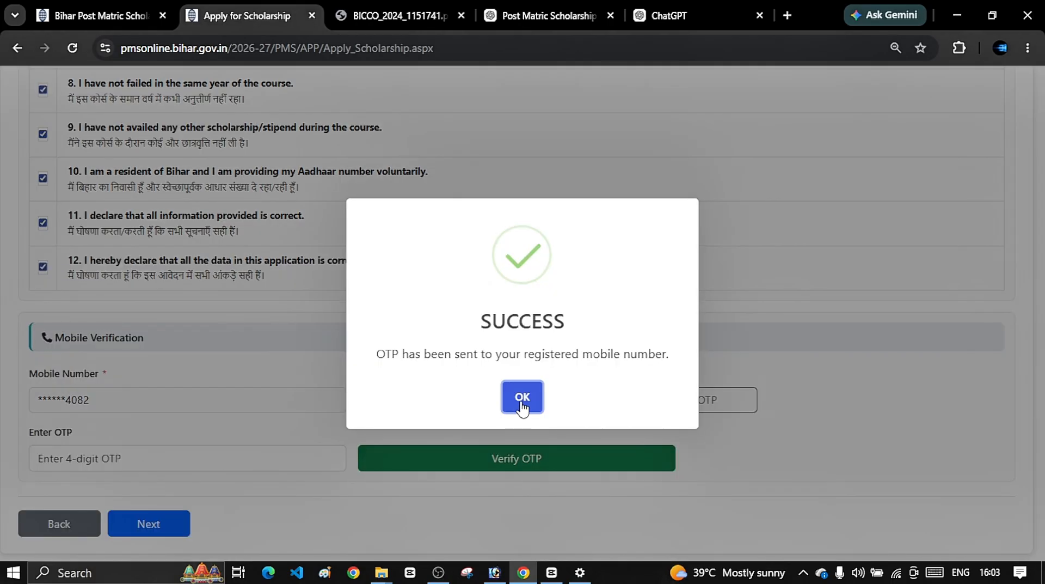
left_click(524, 399)
left_click(165, 461)
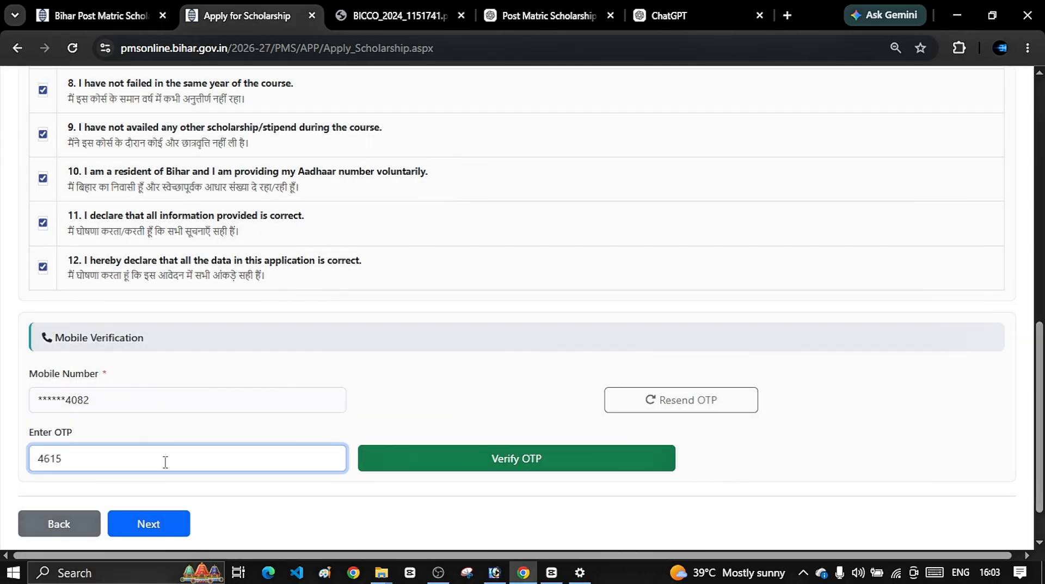
left_click(497, 472)
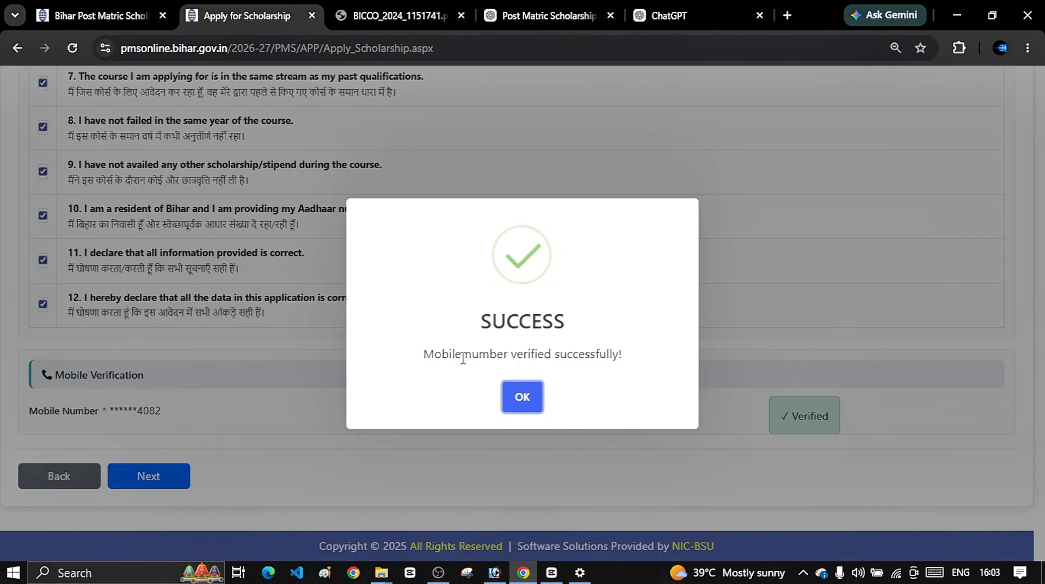
left_click(522, 397)
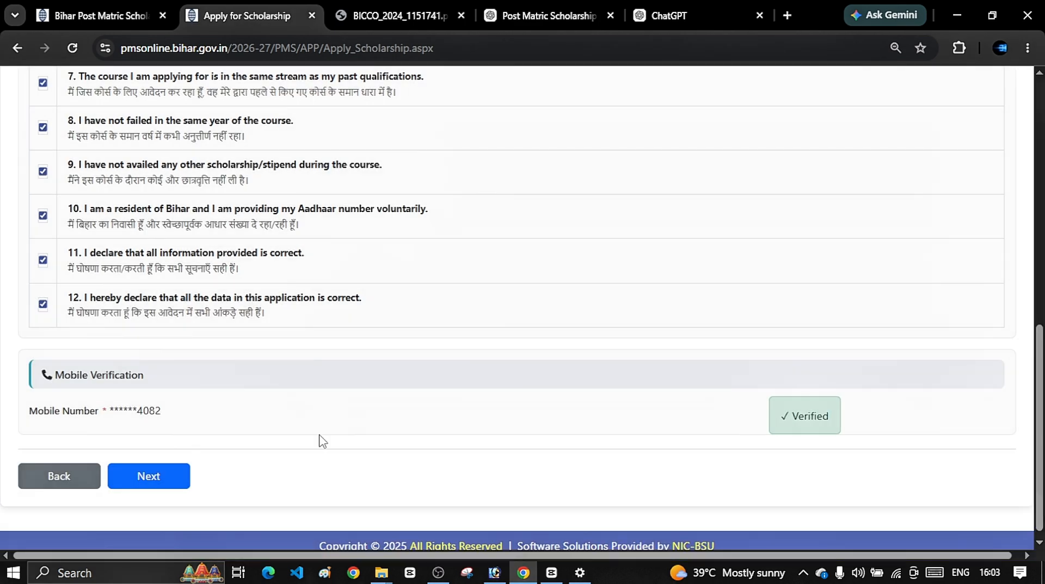
left_click(154, 486)
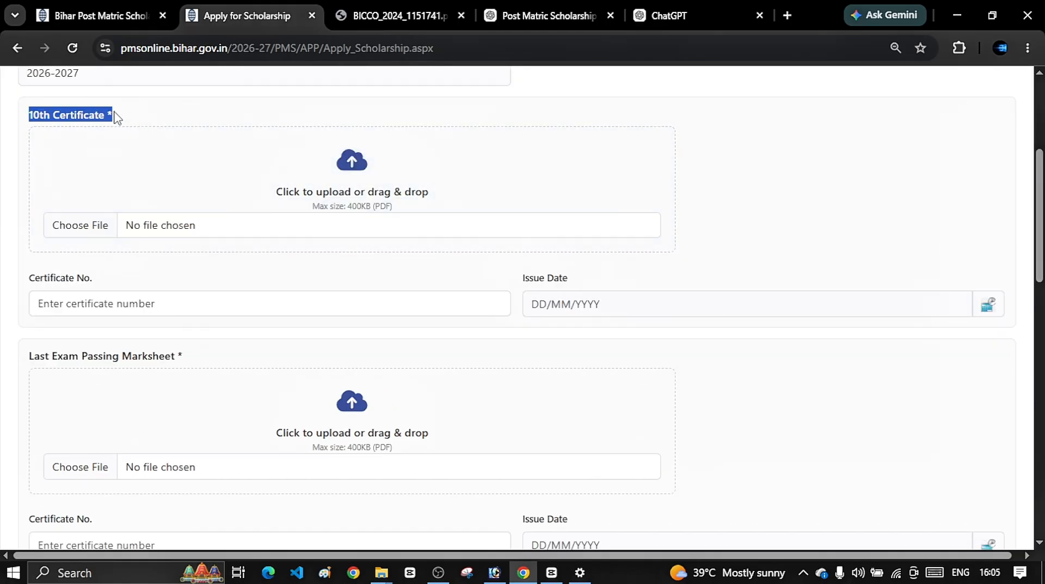
Examine the upload, certificate number and issue date fields for the 10th certificate, last exam marksheet and bonafide certificate
left_click(269, 176)
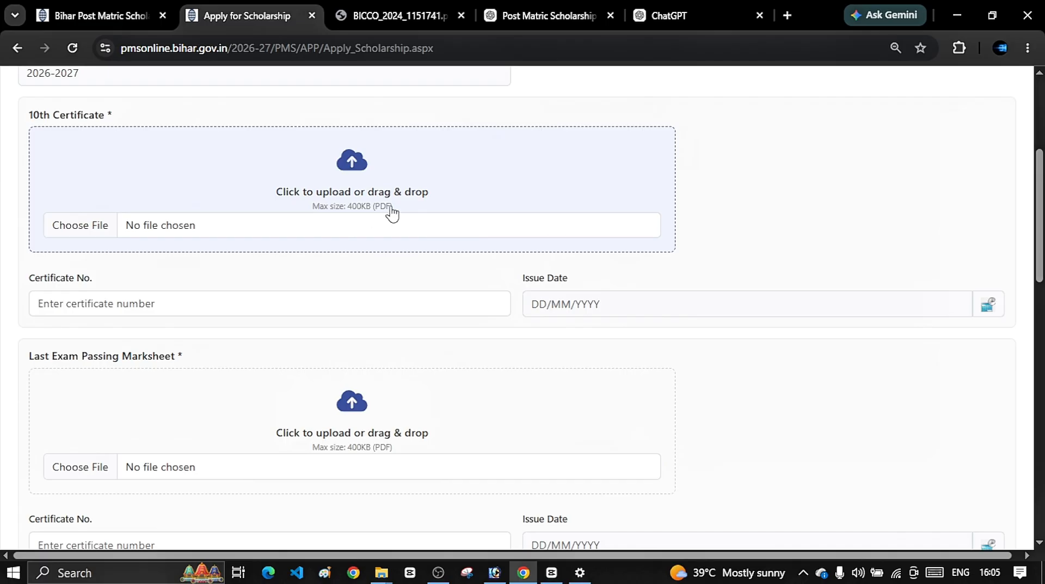
key("Tab")
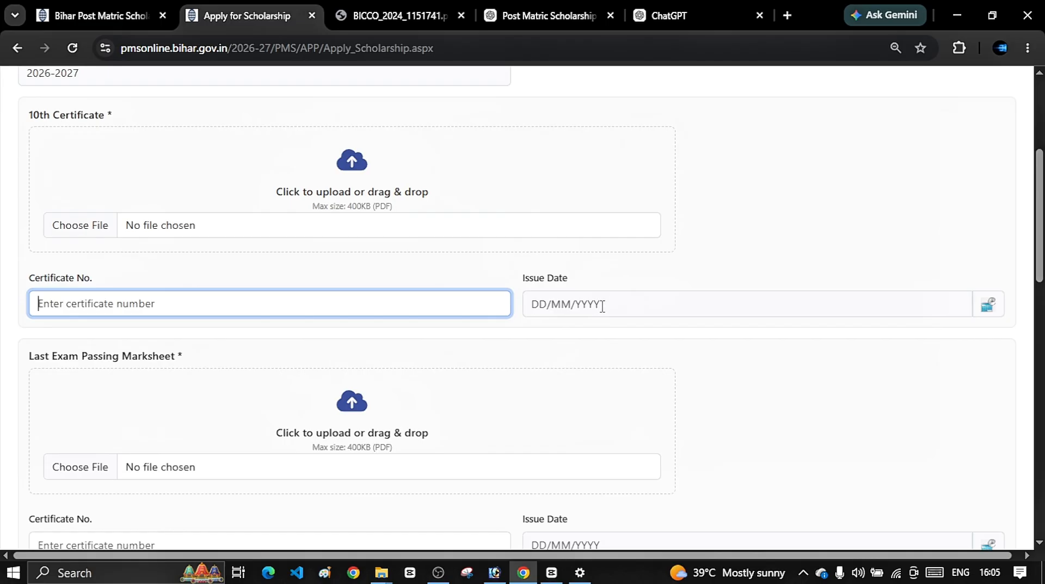
scroll(603, 306, "down", 2)
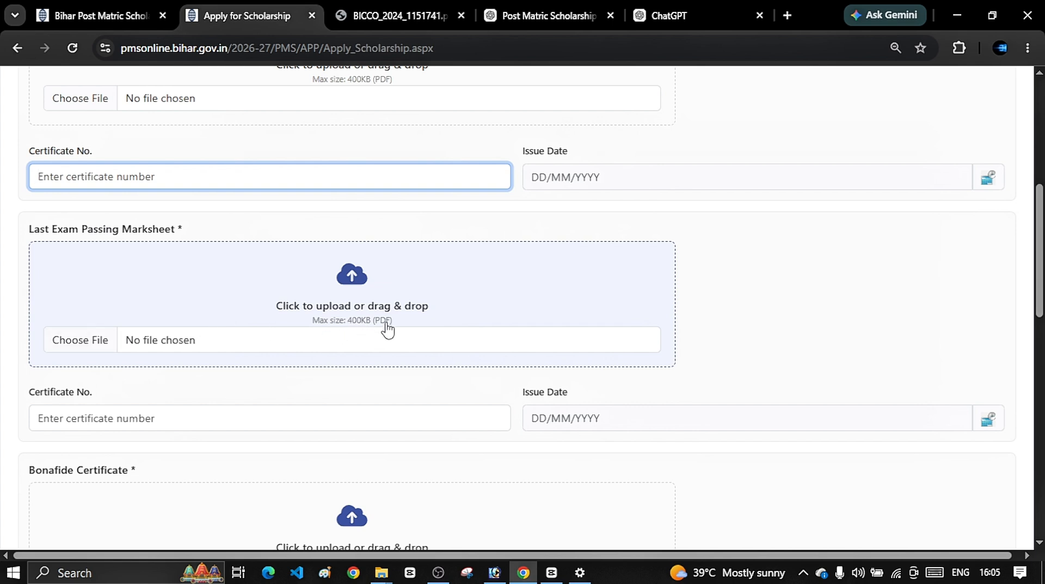
left_click(164, 415)
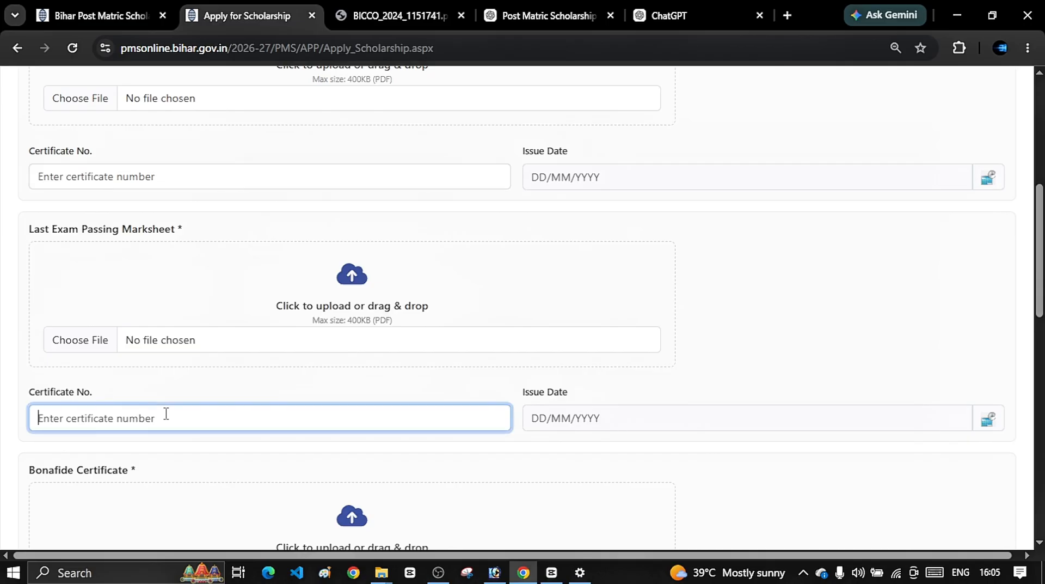
key("Tab")
scroll(583, 414, "down", 2)
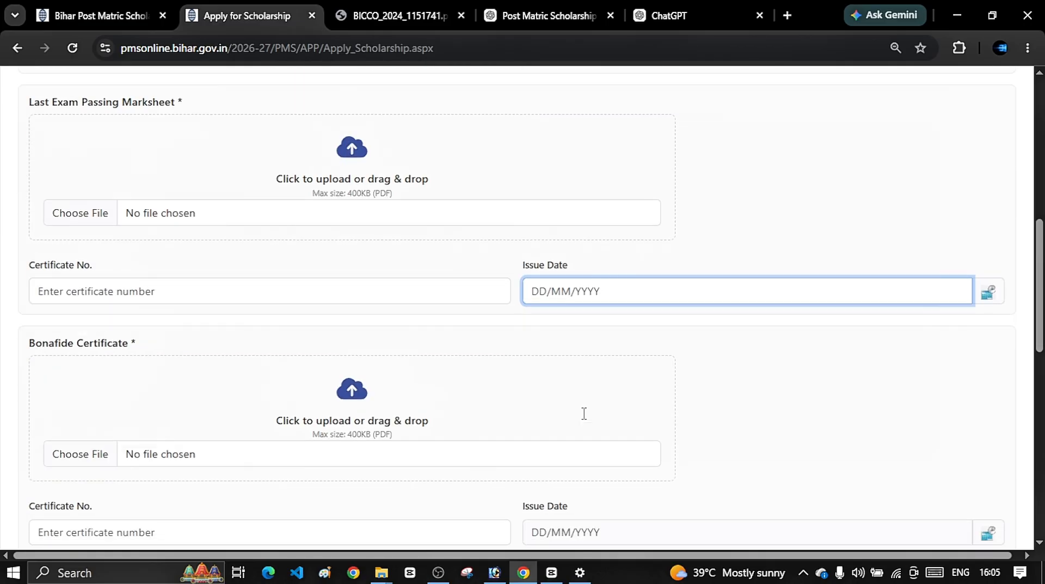
scroll(269, 408, "down", 2)
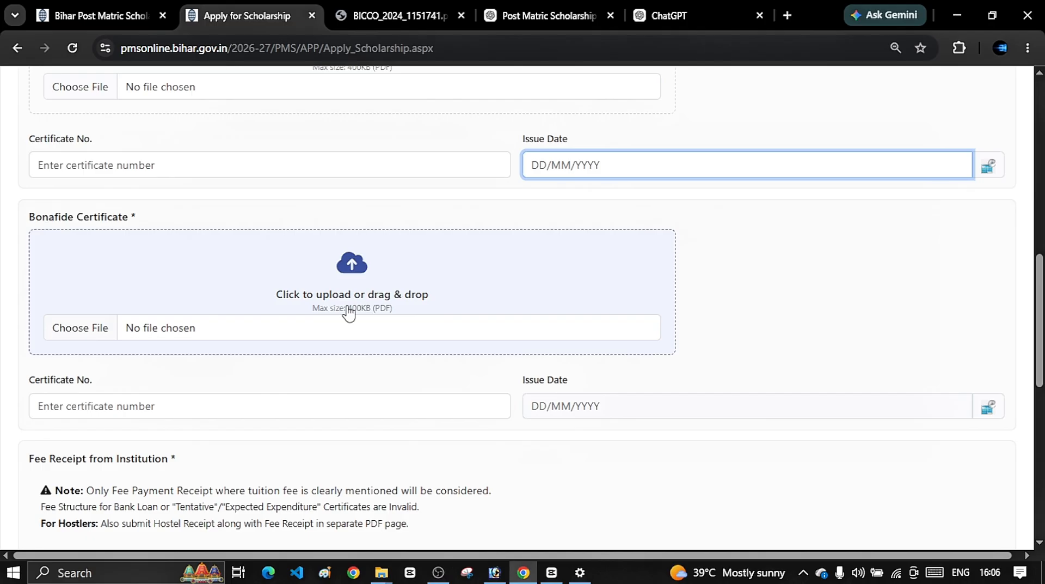
left_click(177, 411)
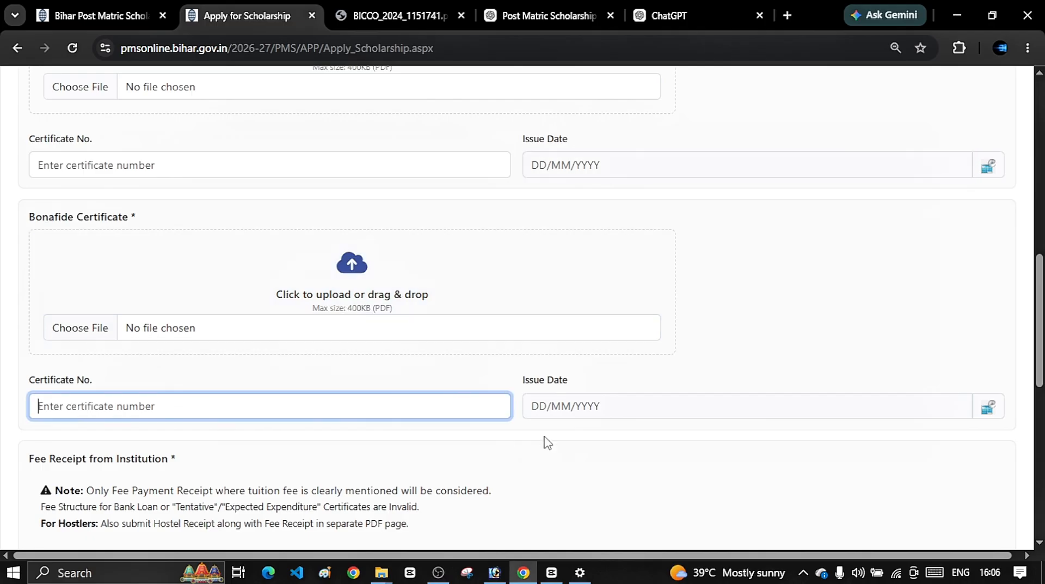
left_click(658, 404)
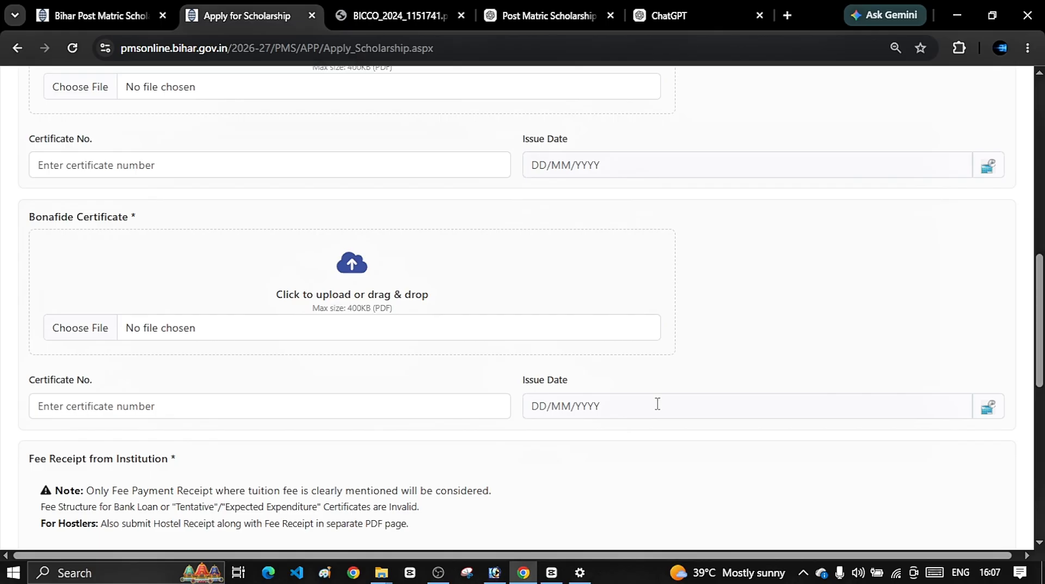
left_click(990, 413)
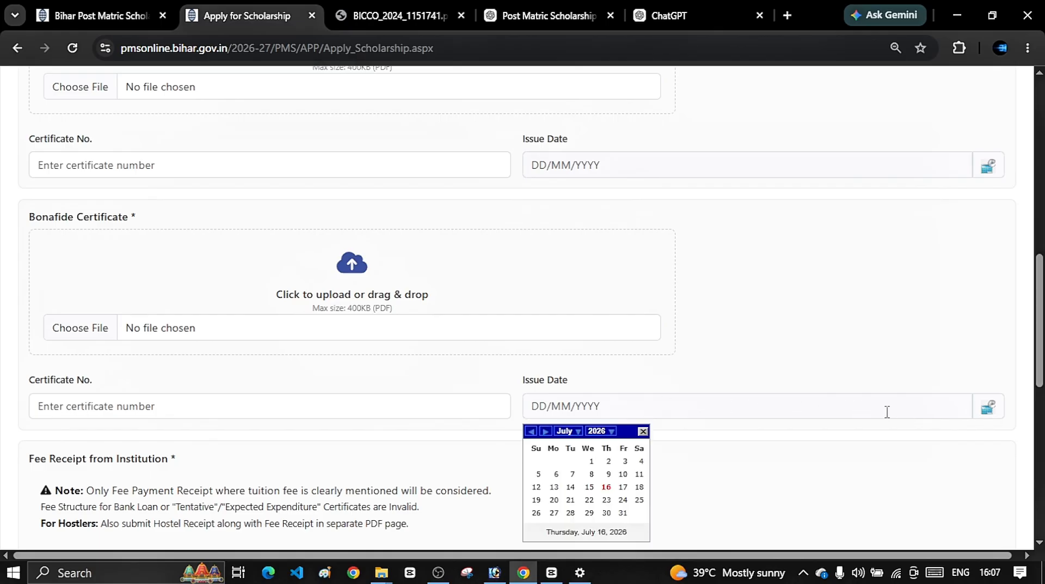
Review the fee receipt notes and fields and the state-fixed fee document required for institutions outside Bihar
scroll(569, 471, "down", 5)
left_click_drag(29, 204, 172, 204)
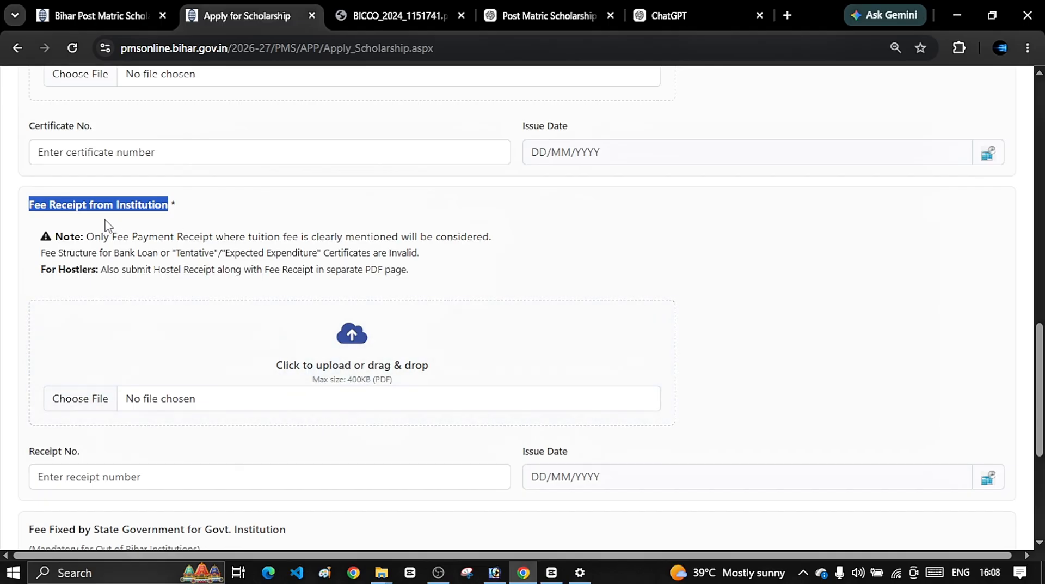
left_click_drag(86, 236, 427, 273)
scroll(273, 326, "down", 5)
left_click(117, 225)
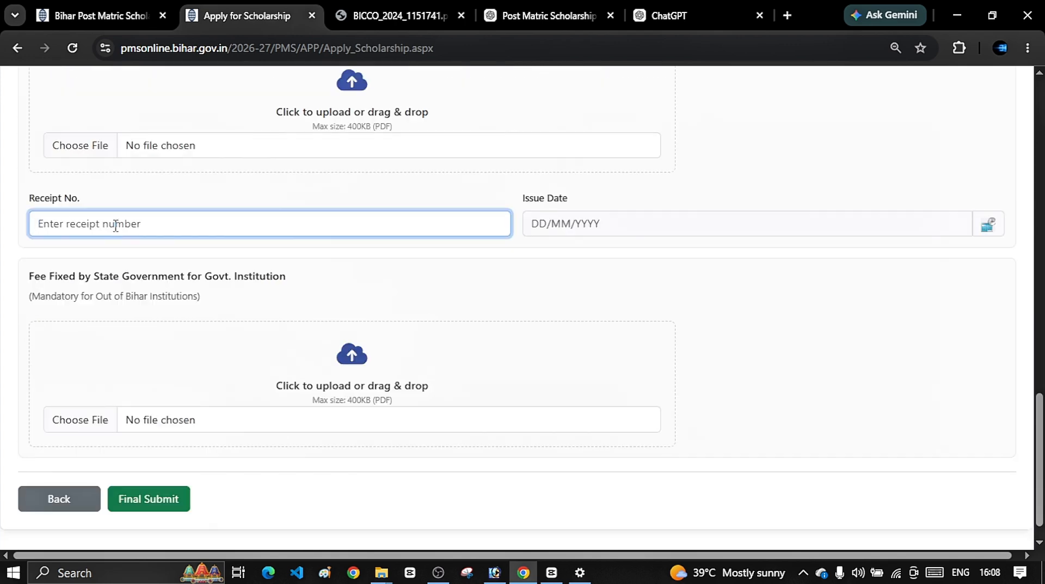
left_click(615, 223)
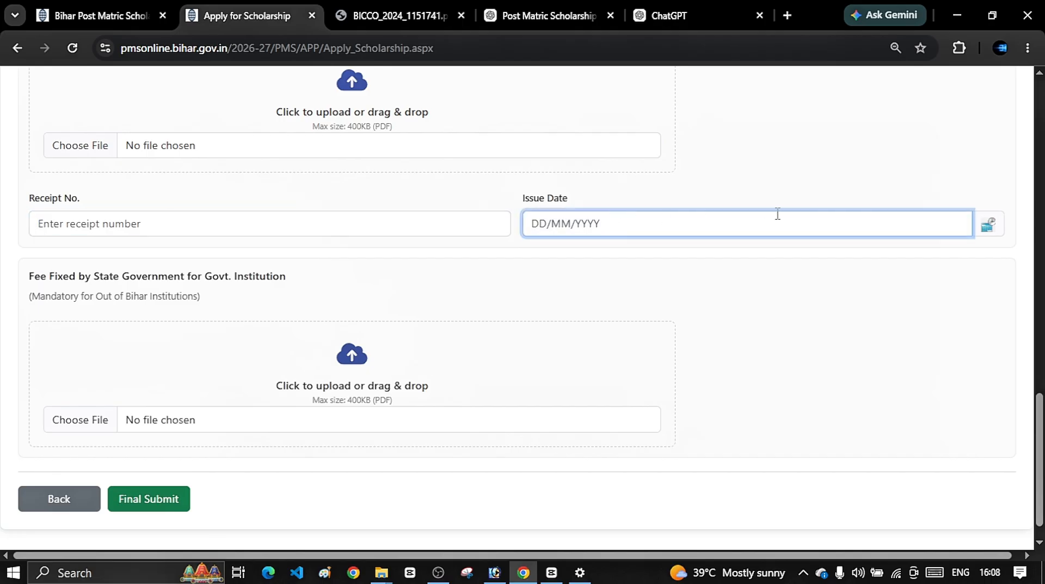
scroll(515, 267, "down", 1)
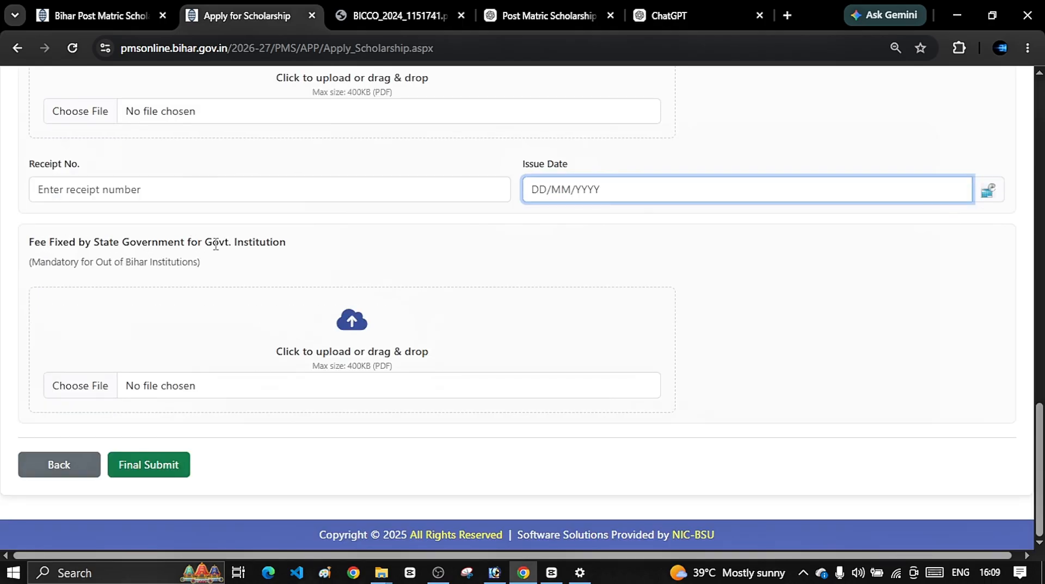
left_click(98, 261)
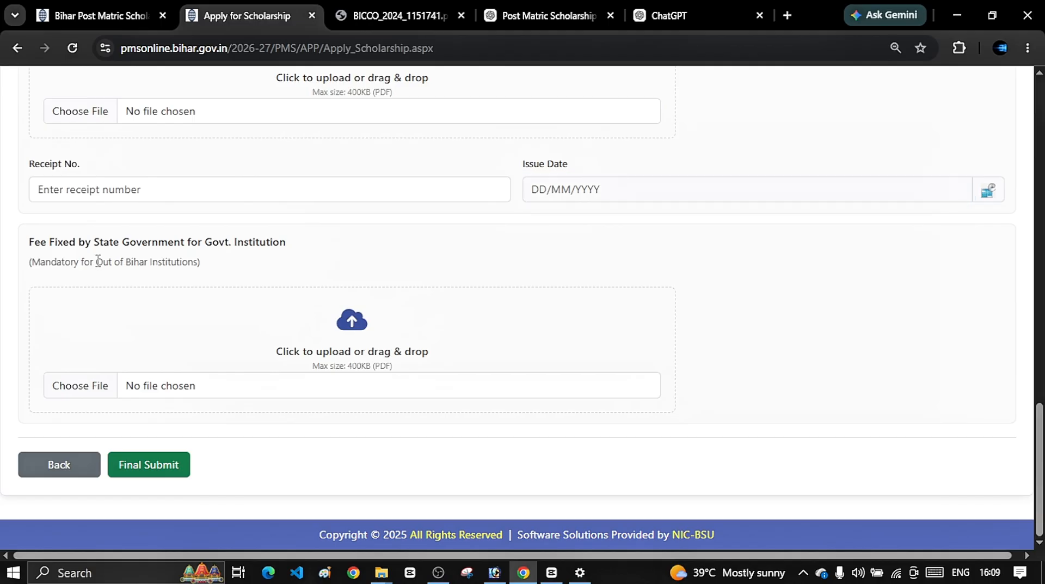
left_click_drag(98, 261, 201, 262)
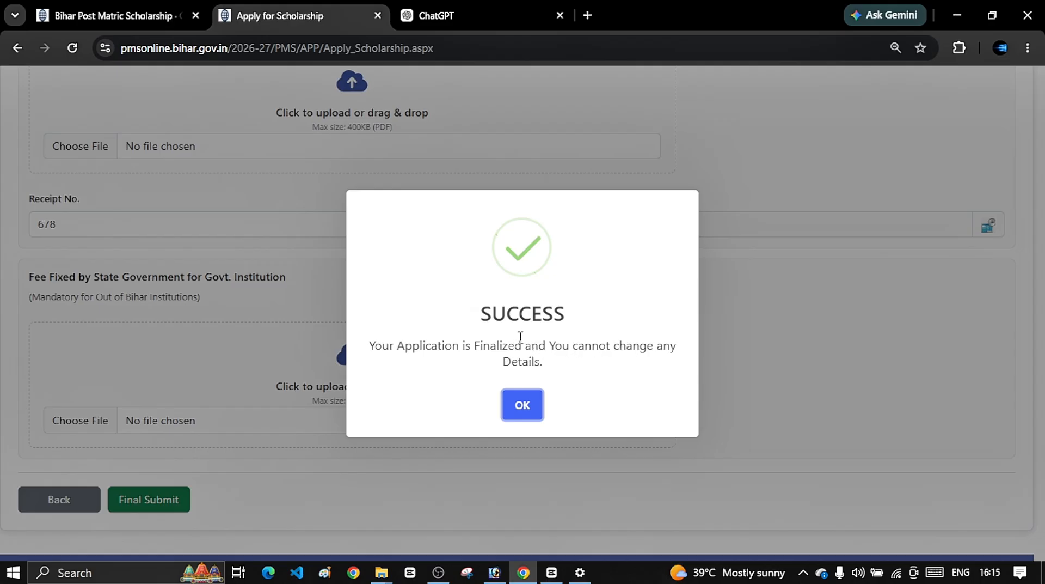
Acknowledge the application's finalization and return from the finalized application to the student home page to view its status
left_click(532, 404)
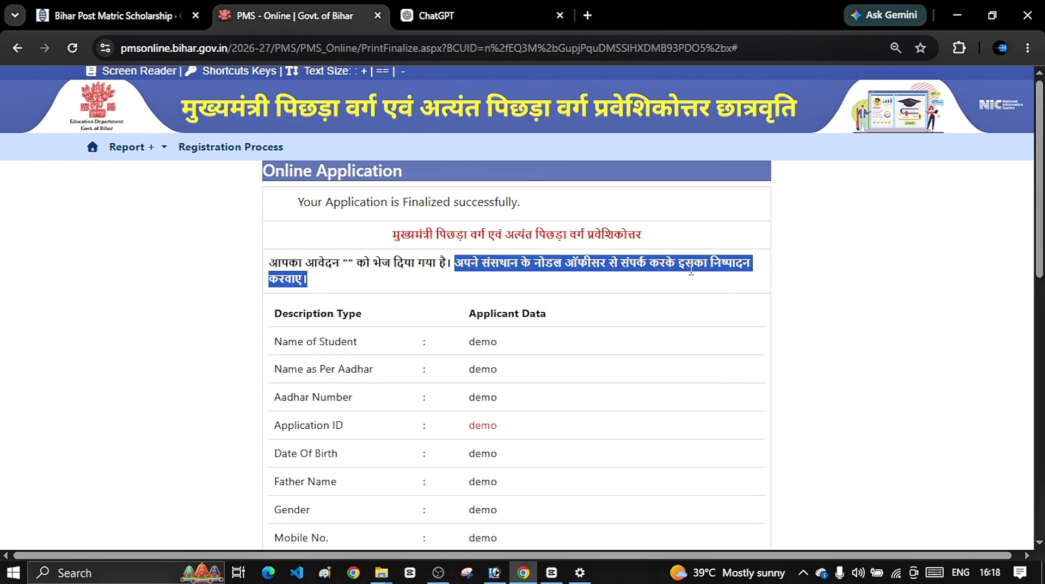
scroll(438, 490, "down", 10)
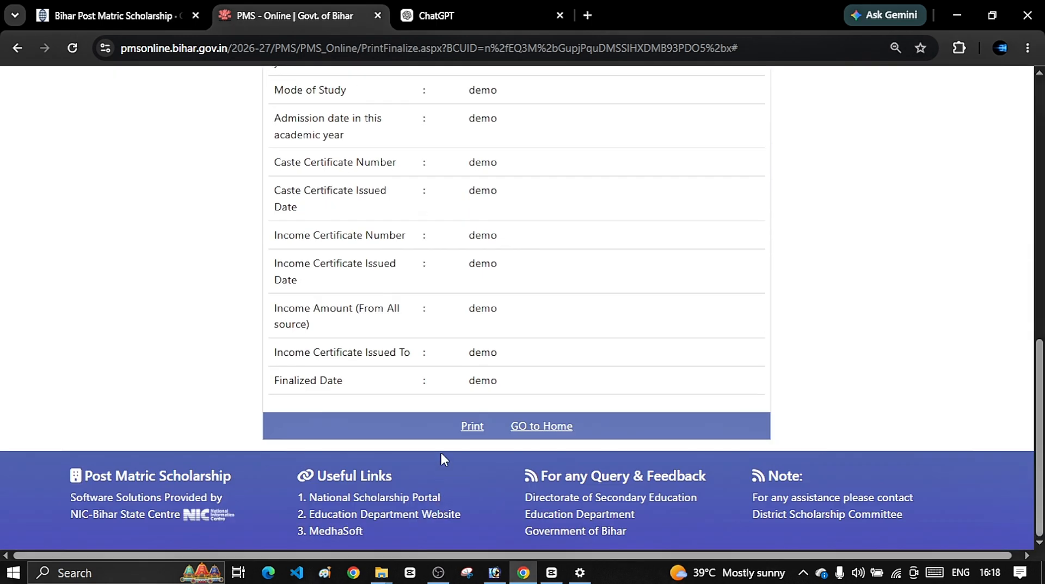
left_click(535, 430)
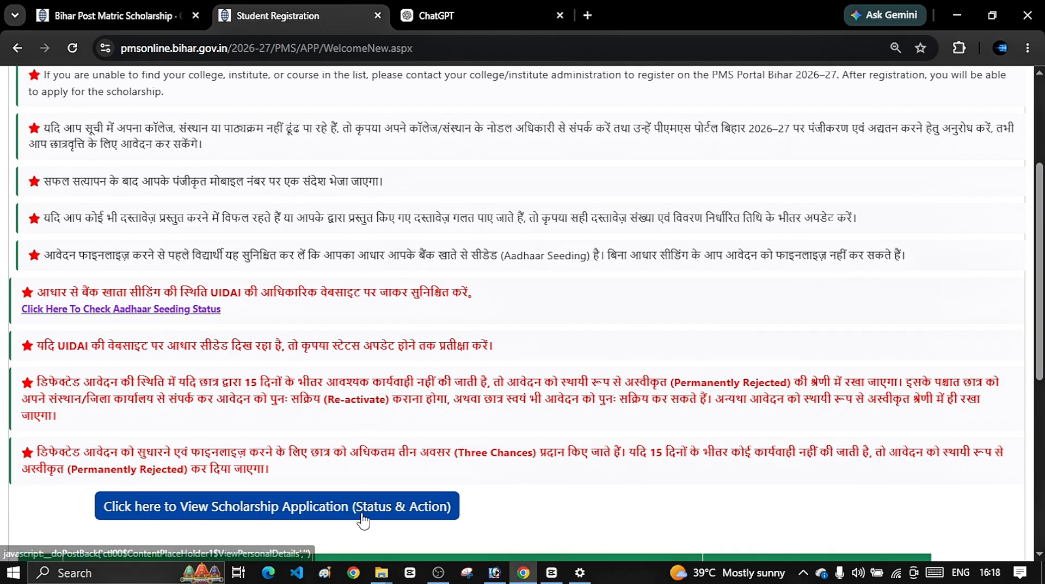
scroll(400, 504, "down", 2)
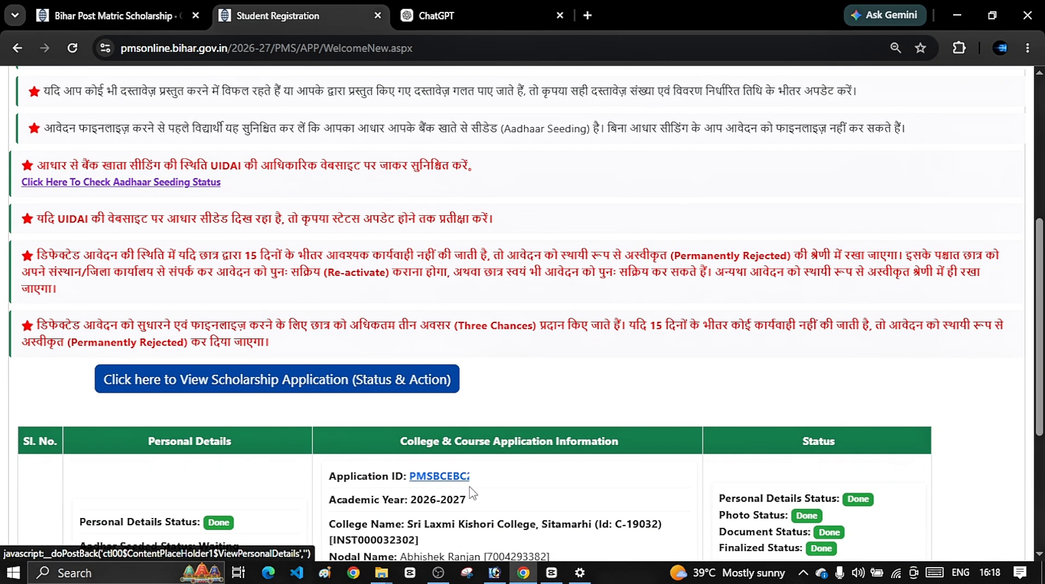
Open the finalized application's details through its Application ID, dealing with the blocked pop-up, and review its verification statuses and uploaded documents
scroll(403, 502, "down", 2)
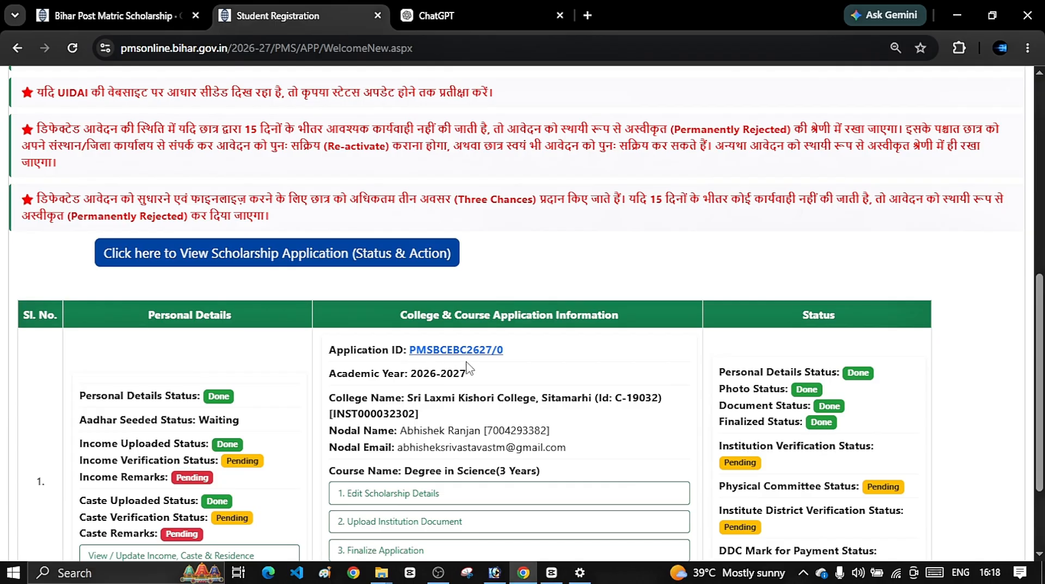
scroll(490, 368, "down", 2)
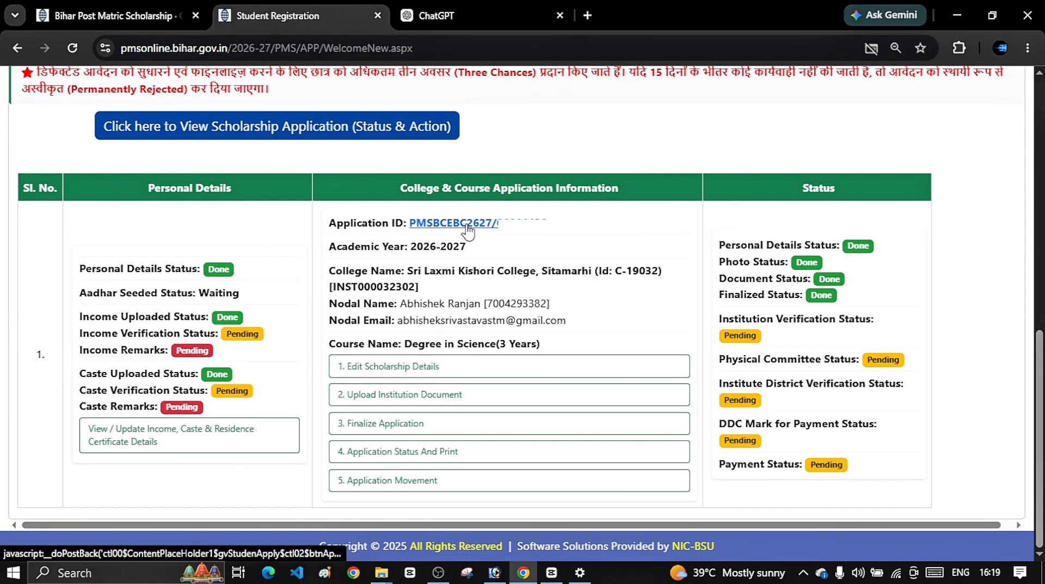
left_click(871, 48)
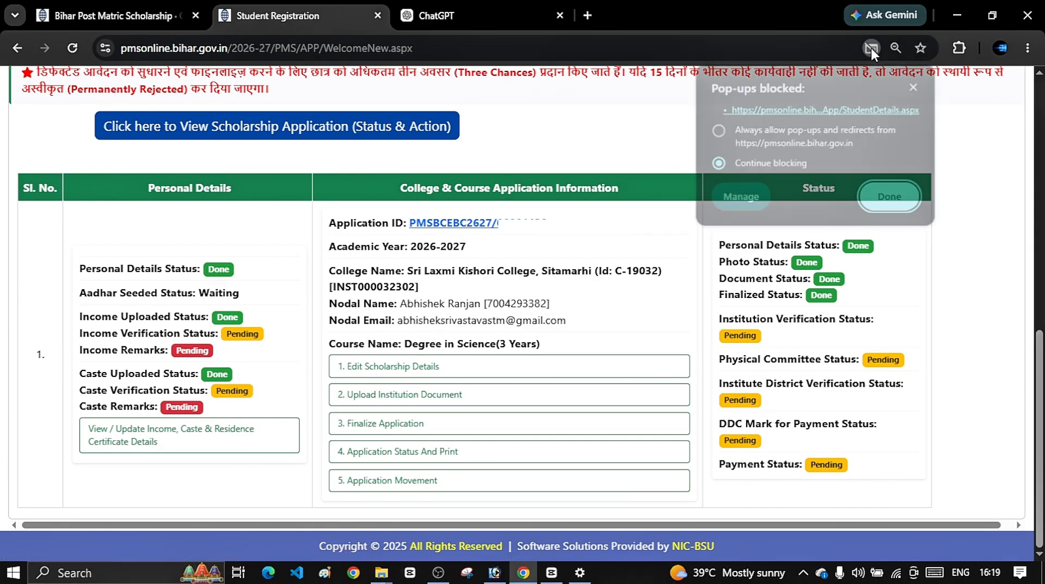
key("Escape")
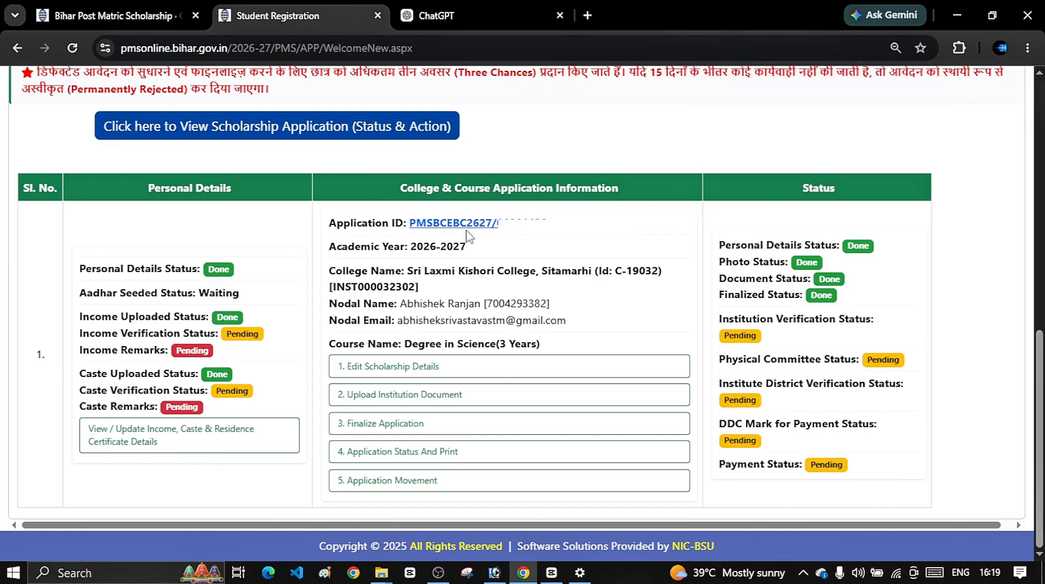
left_click(470, 224)
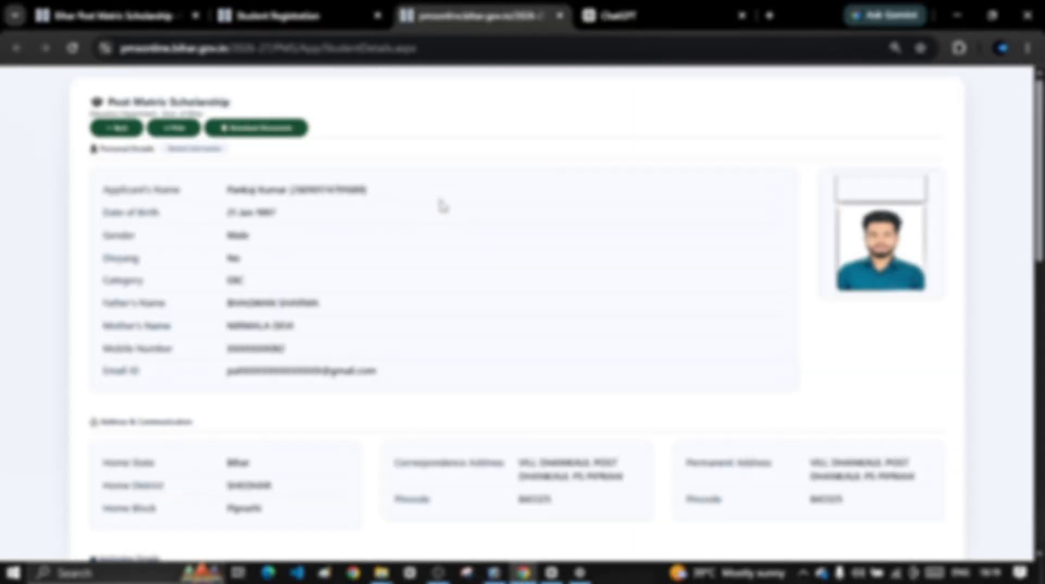
scroll(463, 261, "down", 2)
scroll(468, 284, "down", 12)
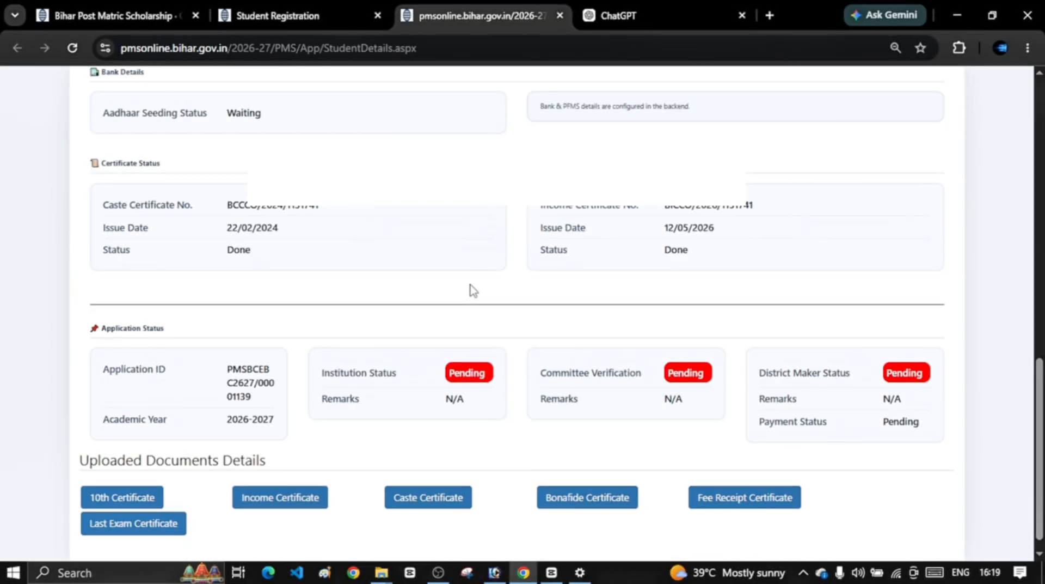